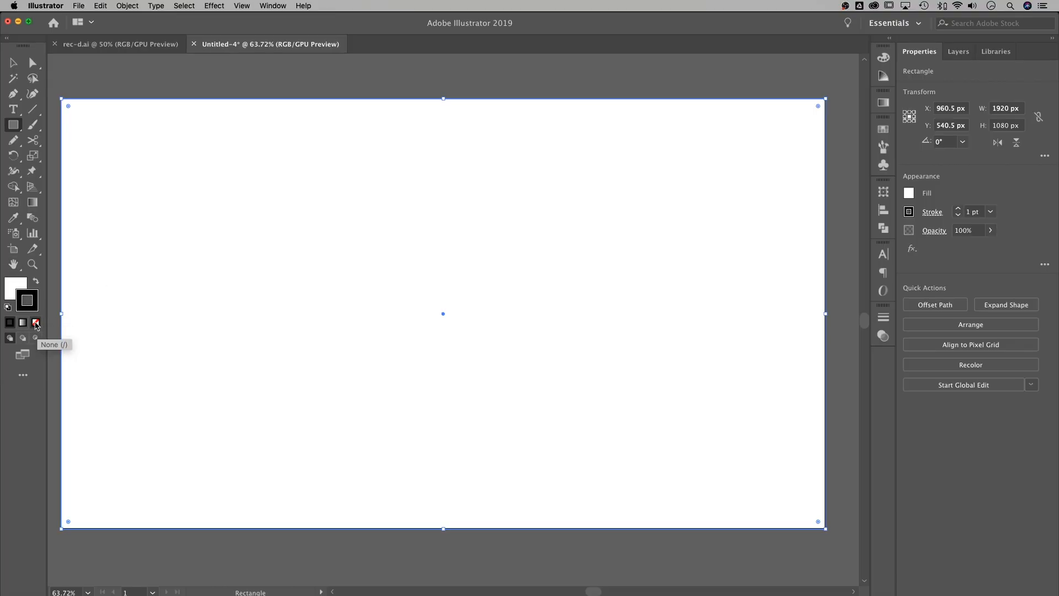
- Remove the stroke from the artboard-sized rectangle and fill it with the pale cream colour efe6d0
left_click(35, 324)
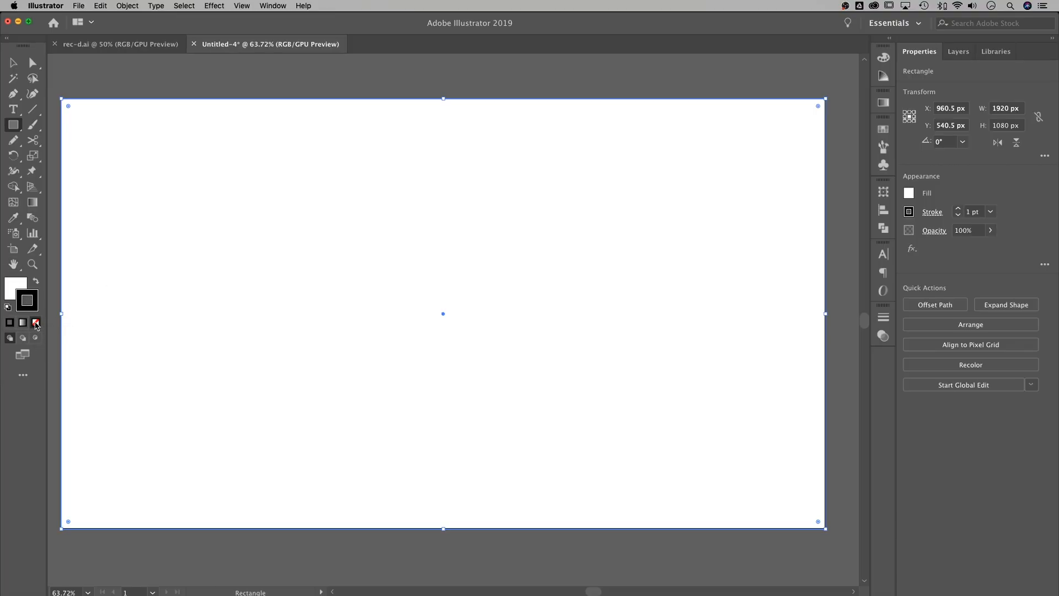
left_click(18, 284)
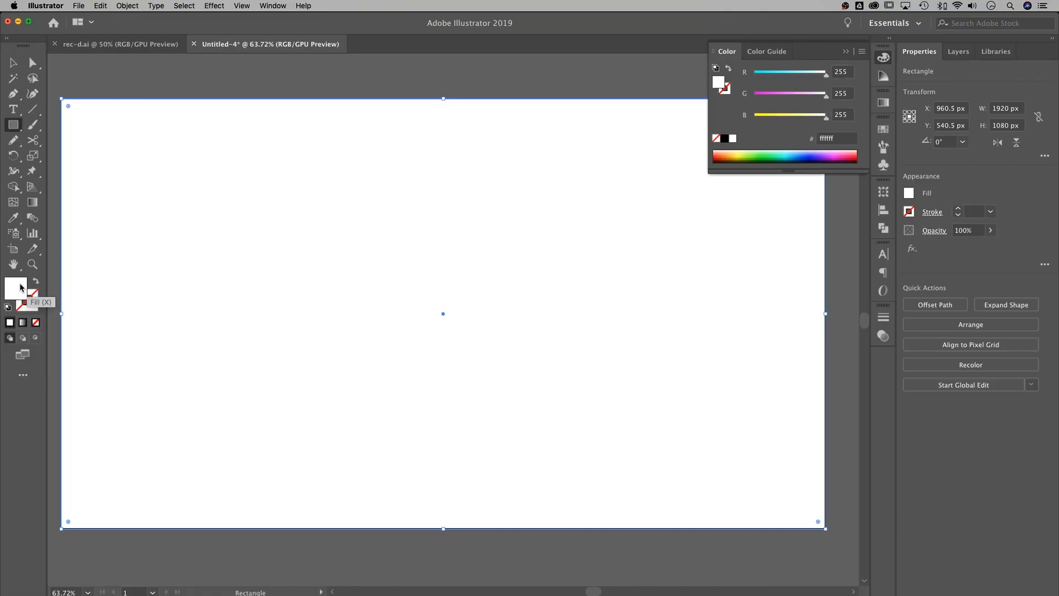
double_click(19, 288)
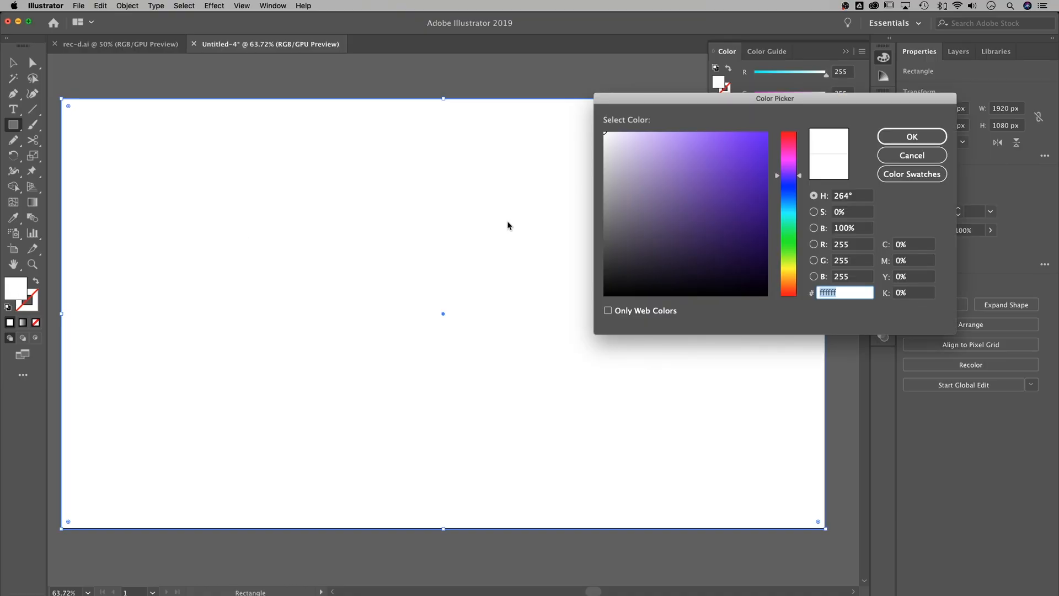
left_click_drag(794, 256, 793, 276)
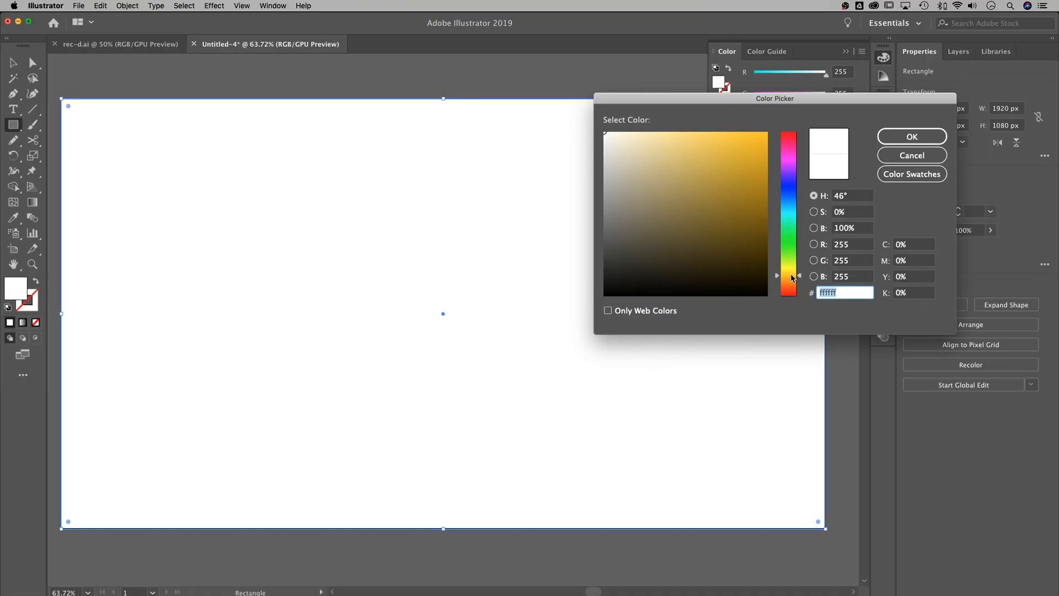
left_click_drag(795, 275, 795, 277)
left_click_drag(609, 139, 626, 142)
left_click(912, 136)
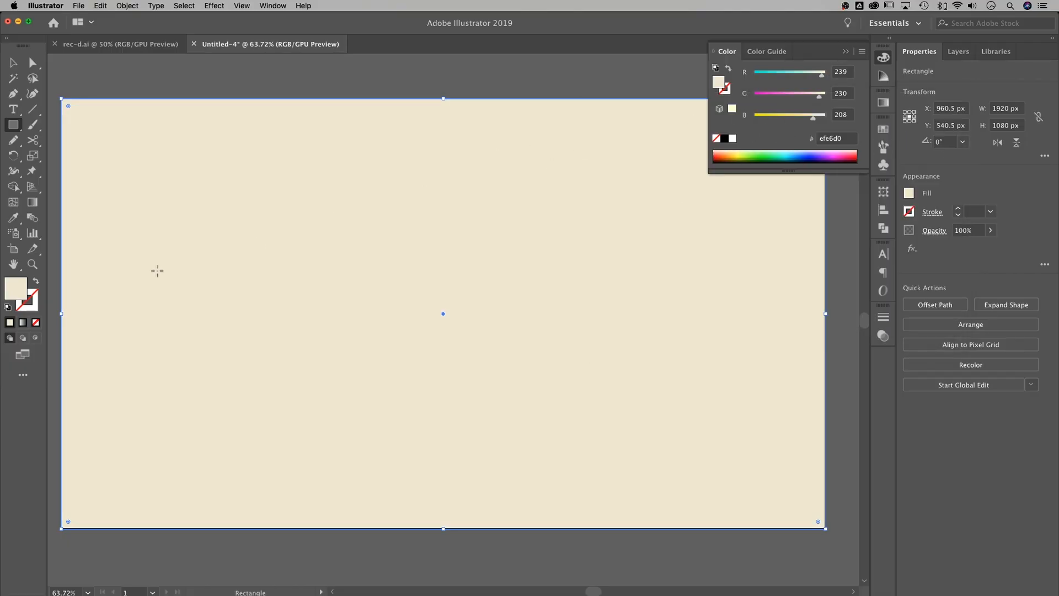
- Shift the background rectangle's fill to a warmer beige, ede0d1
double_click(22, 288)
left_click(788, 282)
left_click_drag(789, 283, 790, 286)
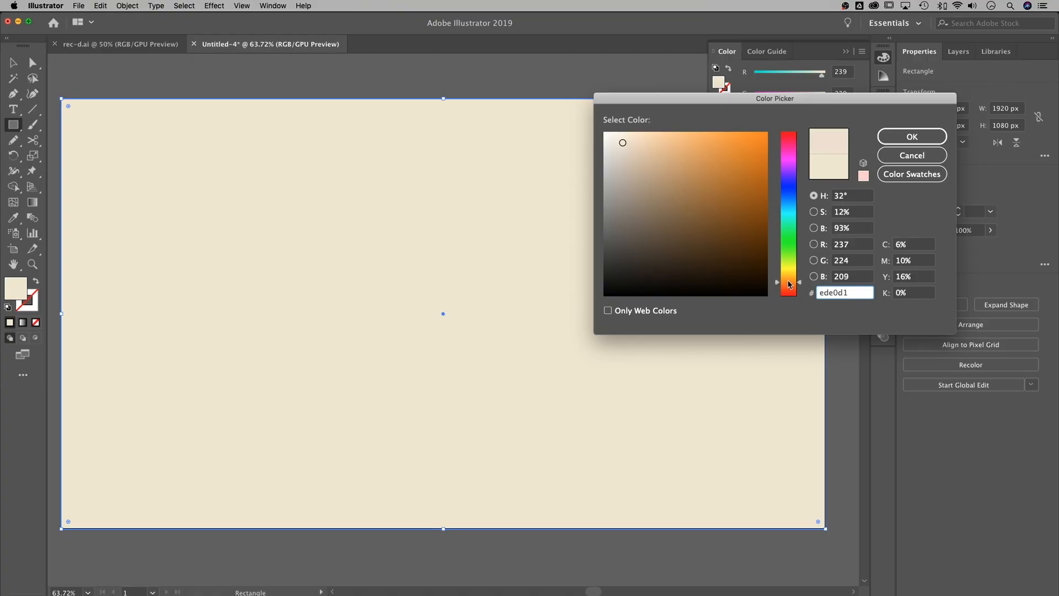
left_click(908, 138)
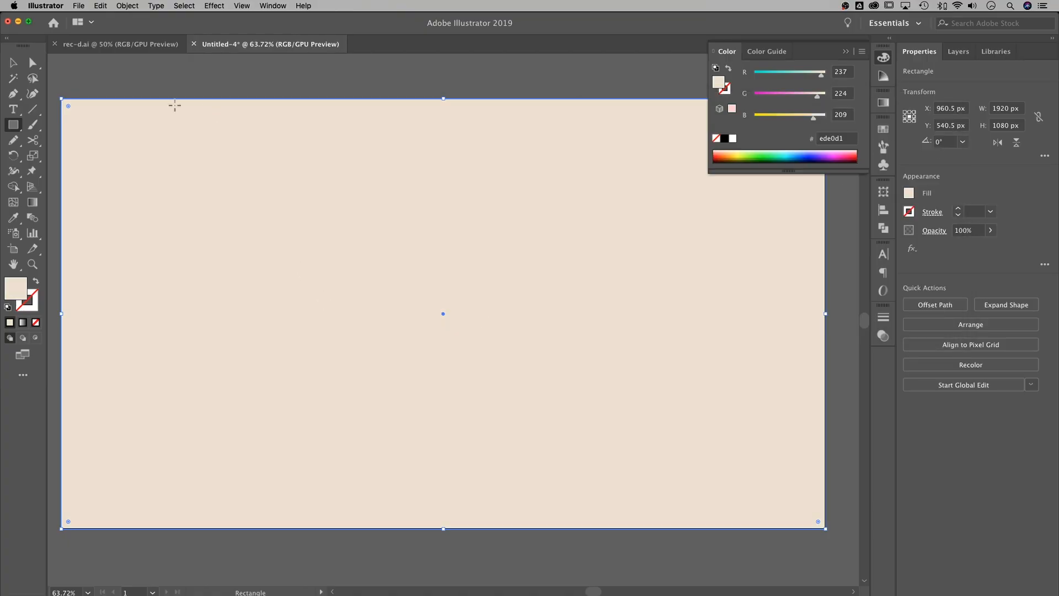
- Rename Layer 1 as BG
left_click(958, 53)
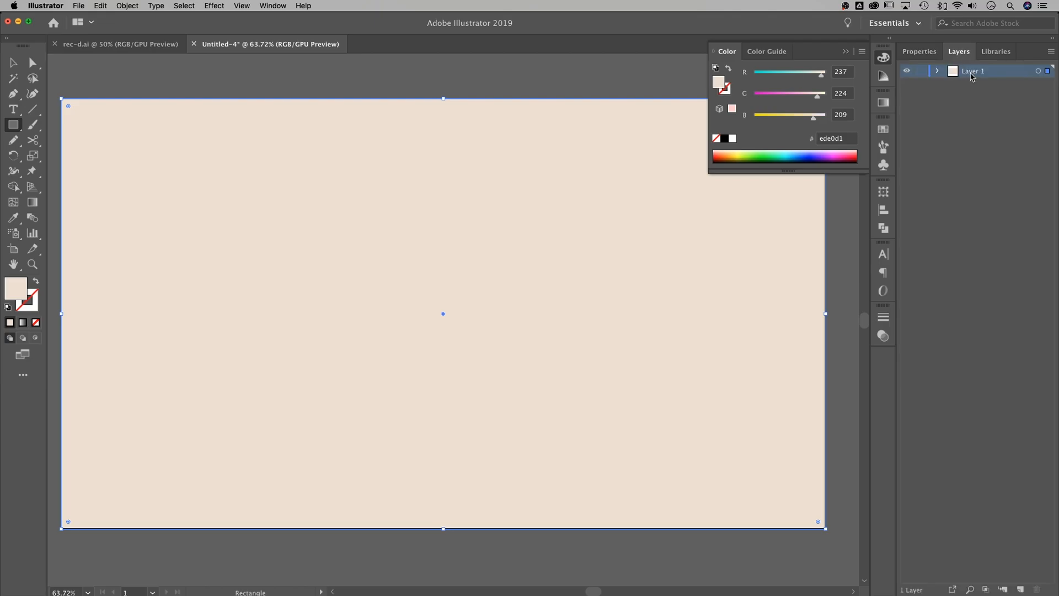
double_click(975, 72)
type("BG")
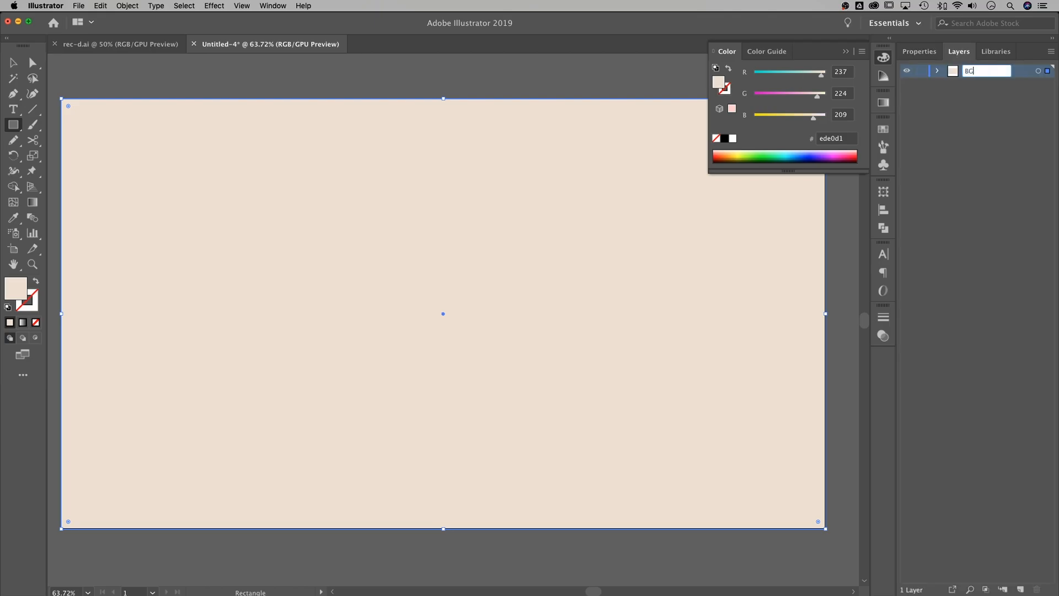
- Add a new layer above BG and lock the BG layer
left_click(1021, 589)
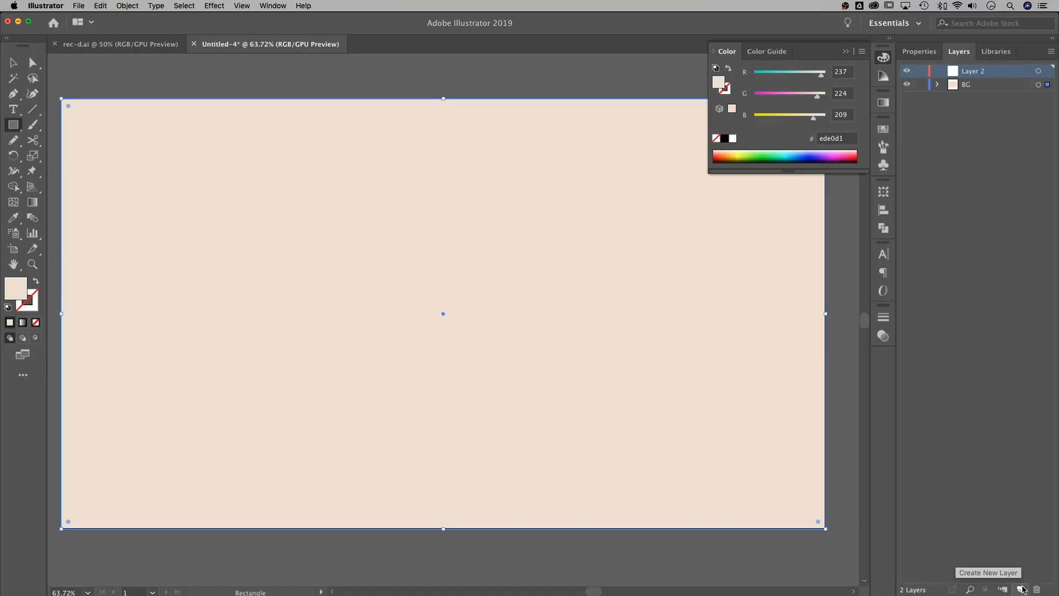
left_click(920, 84)
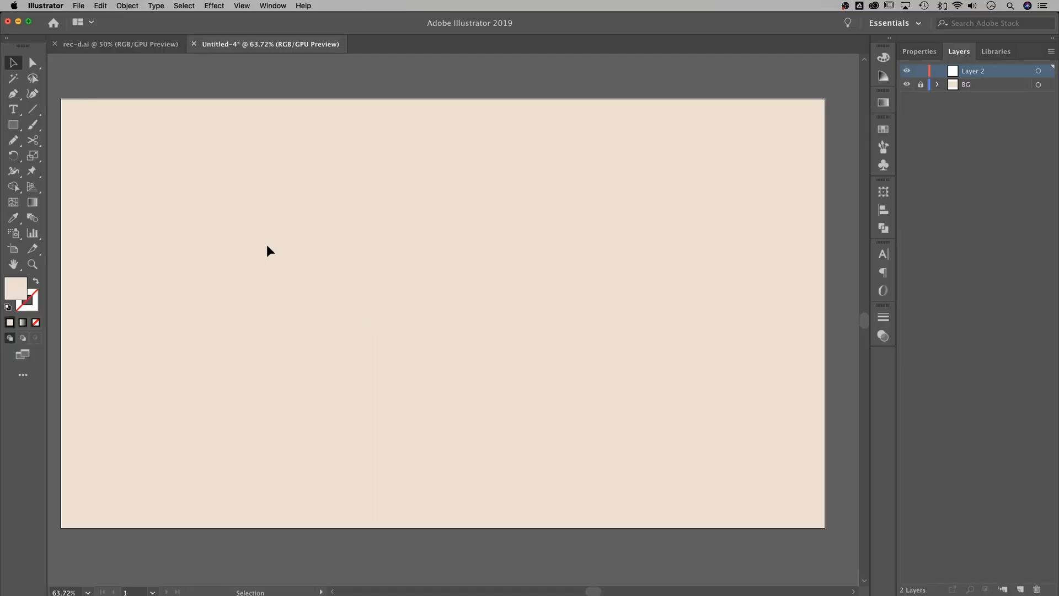
- Draw a circle about 355 px in diameter in the upper middle of the artboard and fill it with muted orange
key("l")
left_click_drag(380, 290, 520, 154)
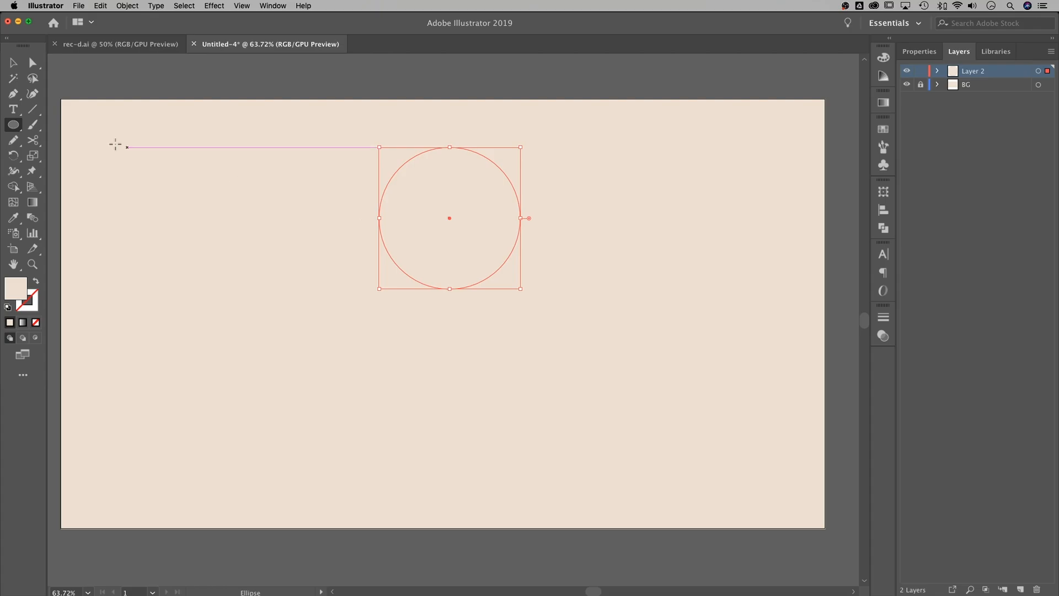
double_click(15, 288)
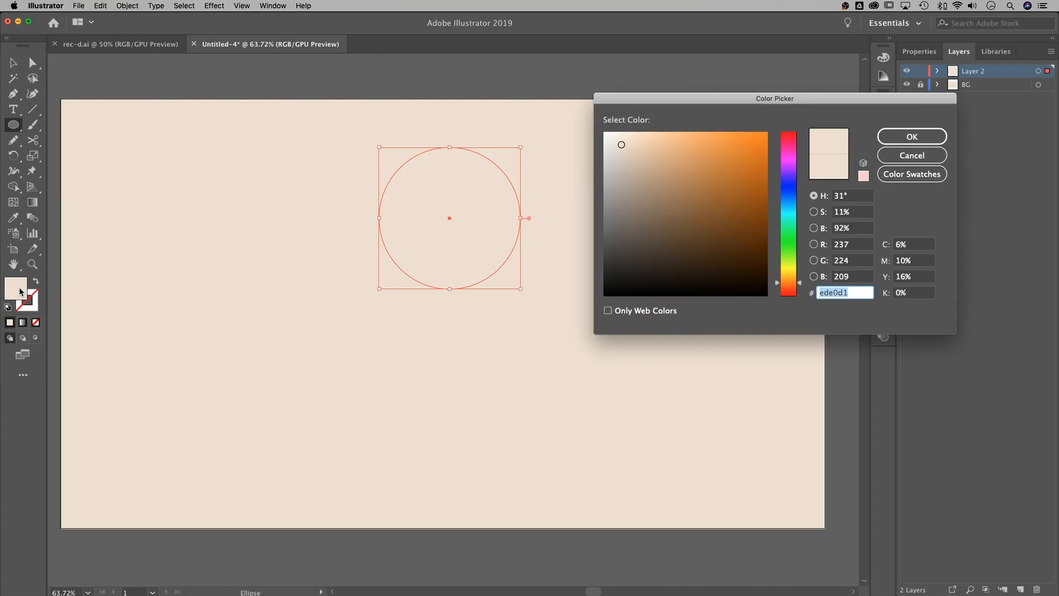
left_click_drag(743, 95, 664, 115)
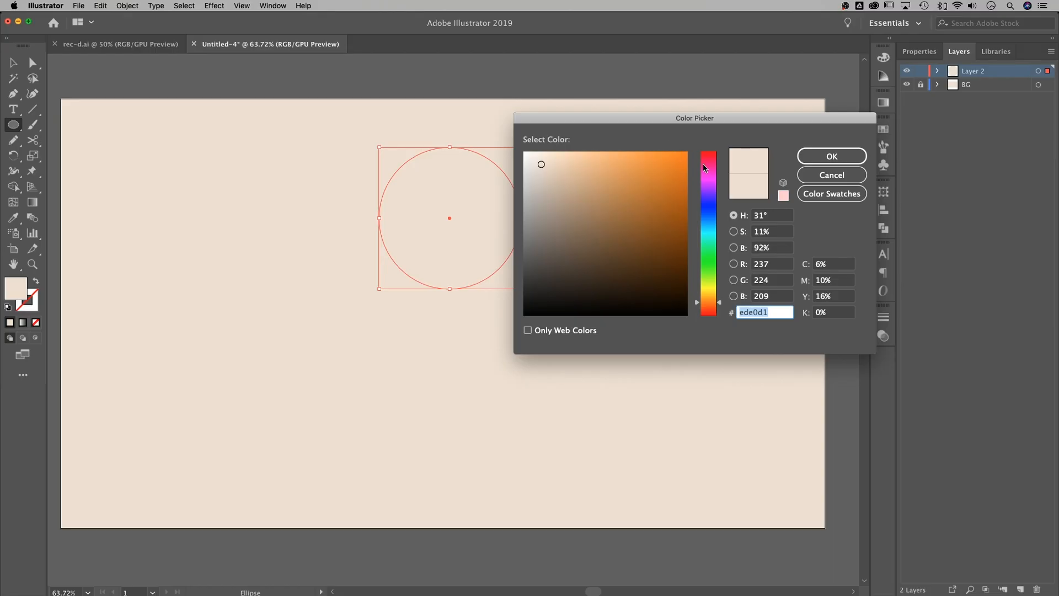
left_click_drag(712, 306, 711, 311)
mouse_move(626, 183)
left_mouse_down()
mouse_move(626, 170)
mouse_move(627, 182)
left_mouse_up()
left_click(840, 159)
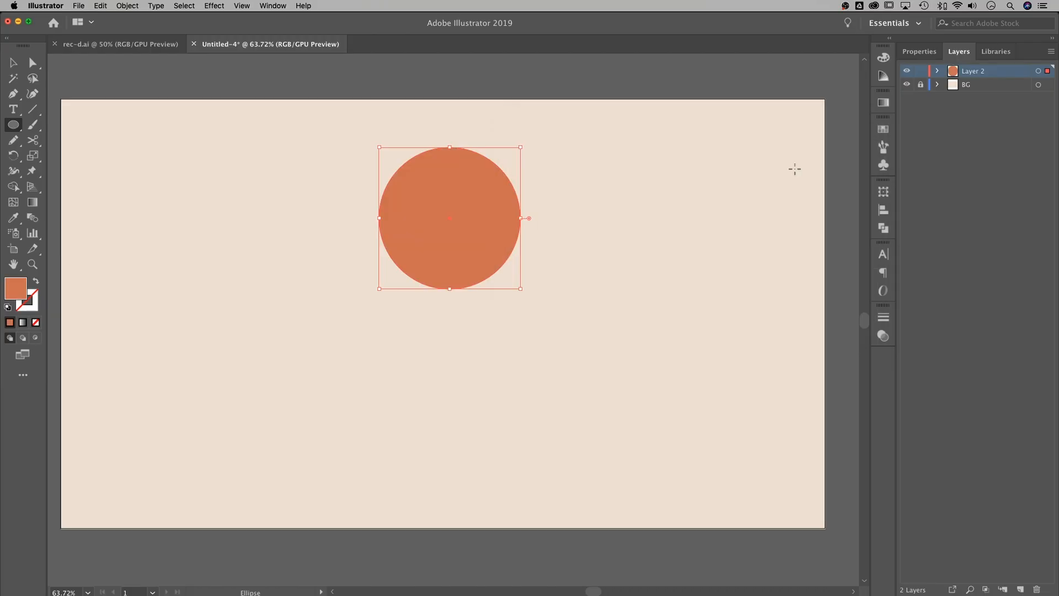
- Give the orange circle a dark purplish-grey stroke, colour 3c383f
left_click(30, 304)
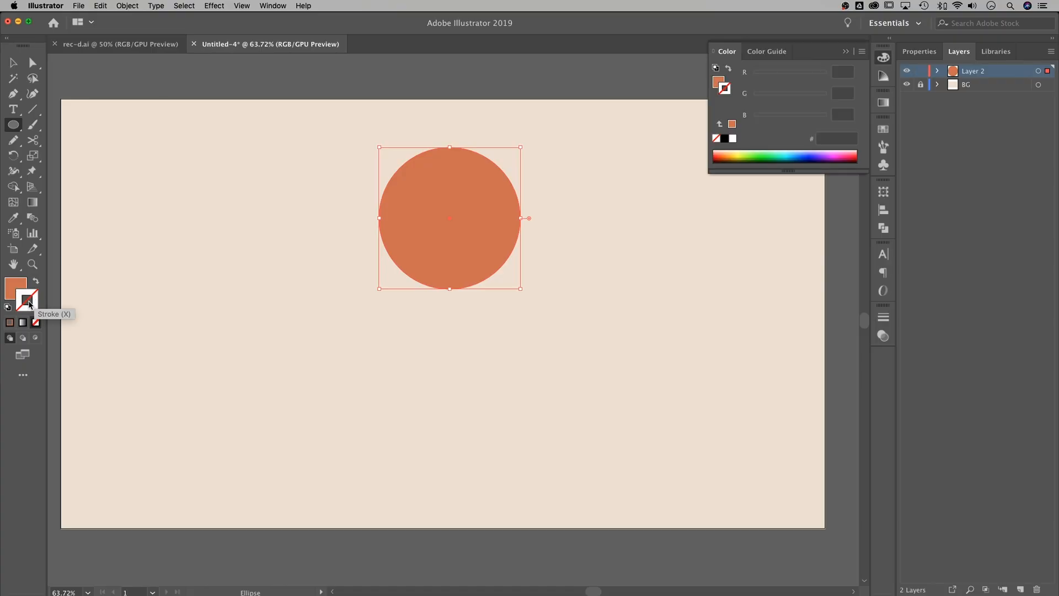
double_click(30, 301)
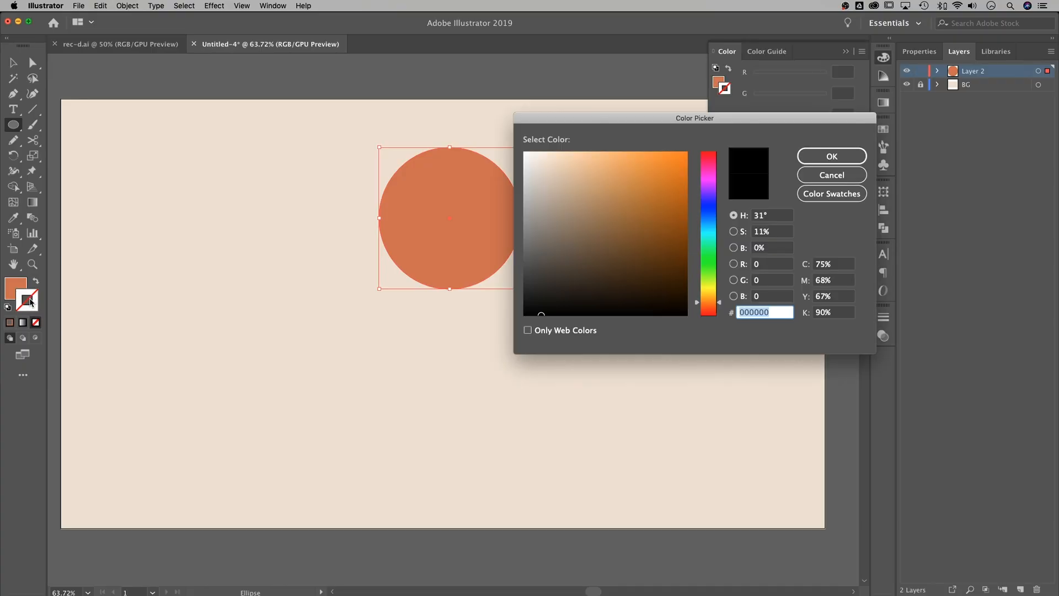
left_click(708, 189)
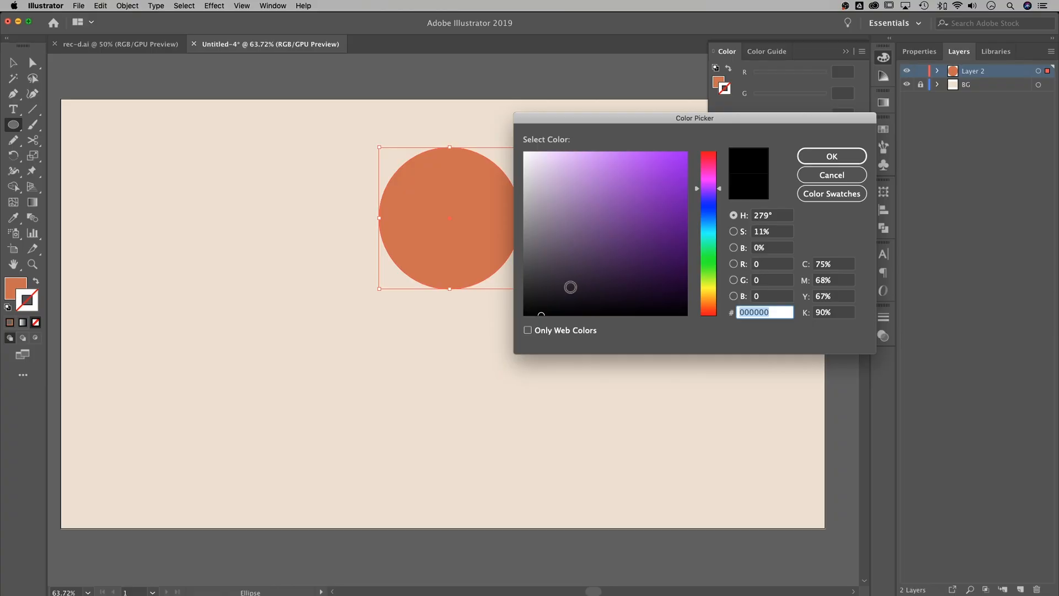
left_click_drag(542, 305, 543, 282)
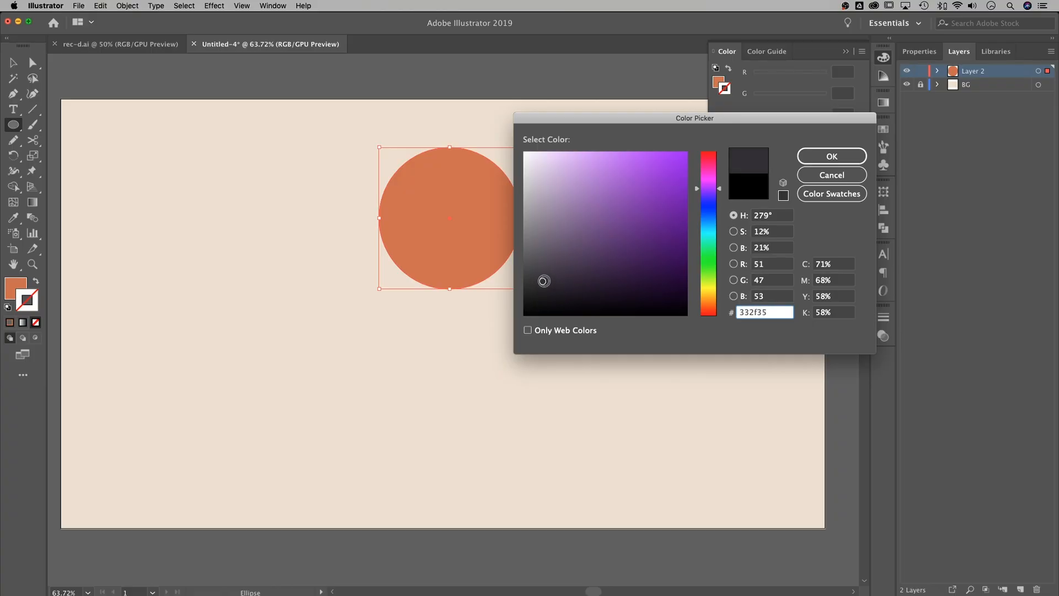
left_click_drag(778, 251, 748, 251)
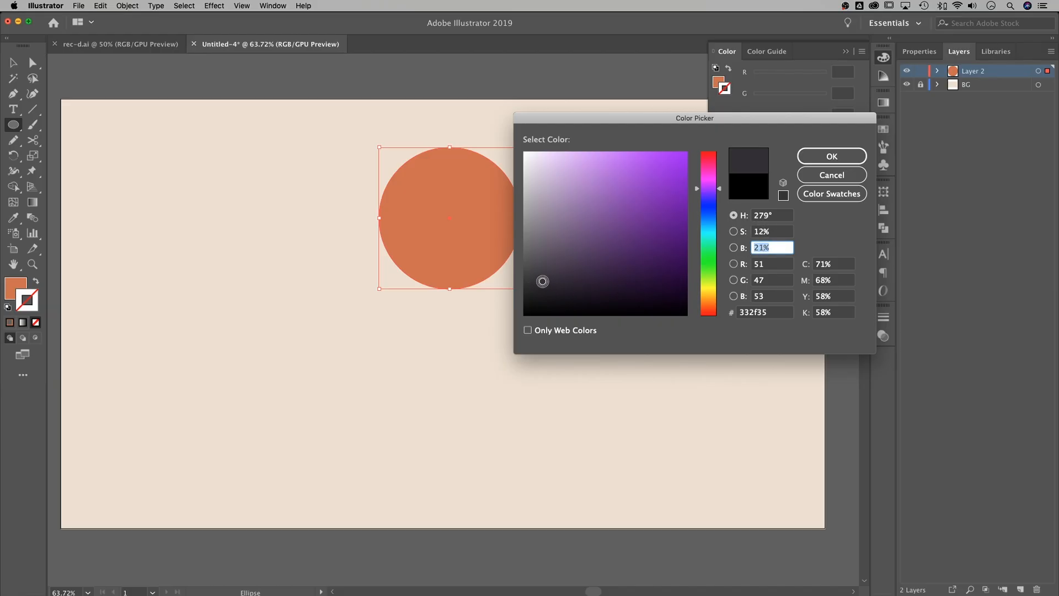
left_click_drag(542, 280, 543, 274)
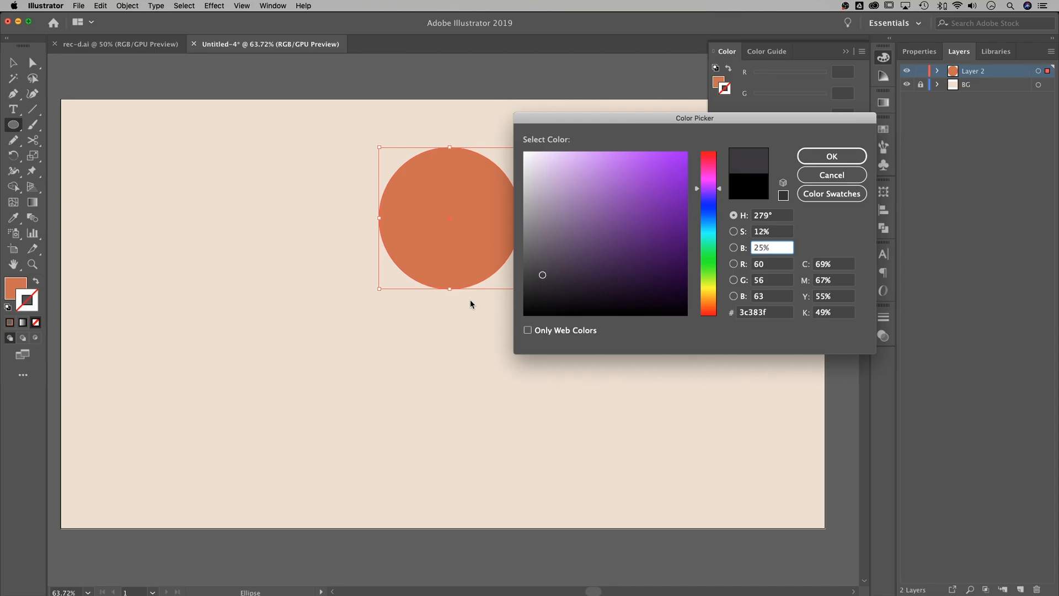
left_click(838, 155)
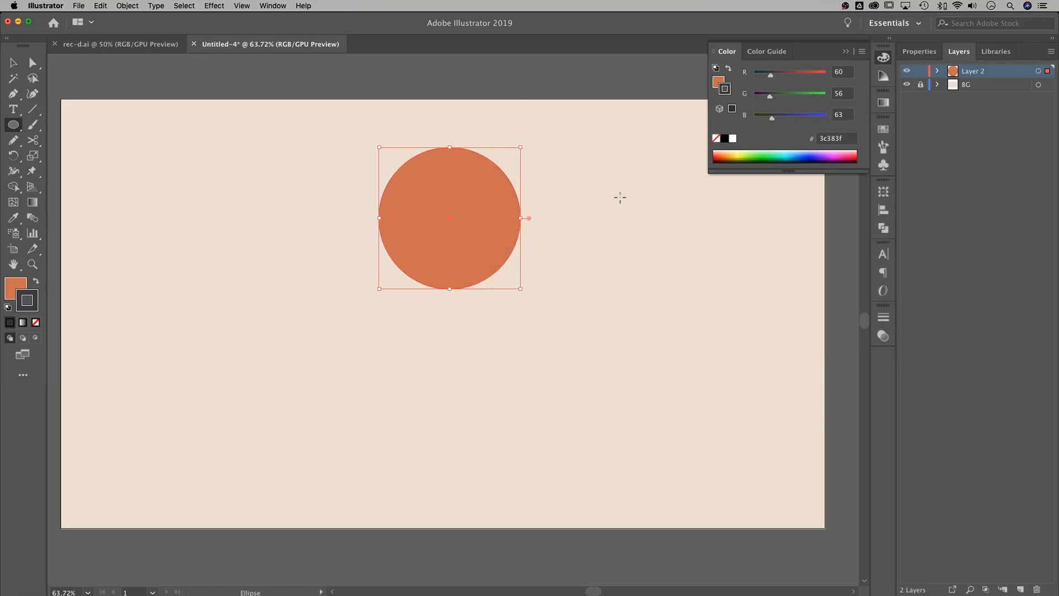
- Set the circle's stroke weight to 10 pt and align the stroke to the outside of the path
left_click(931, 58)
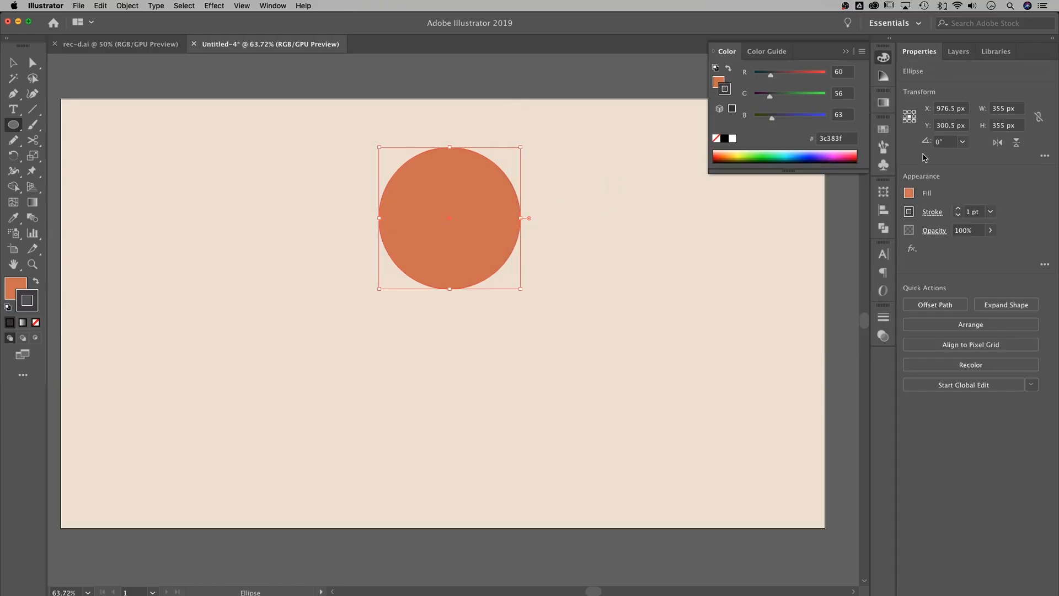
left_click(976, 211)
type("10")
key("Return")
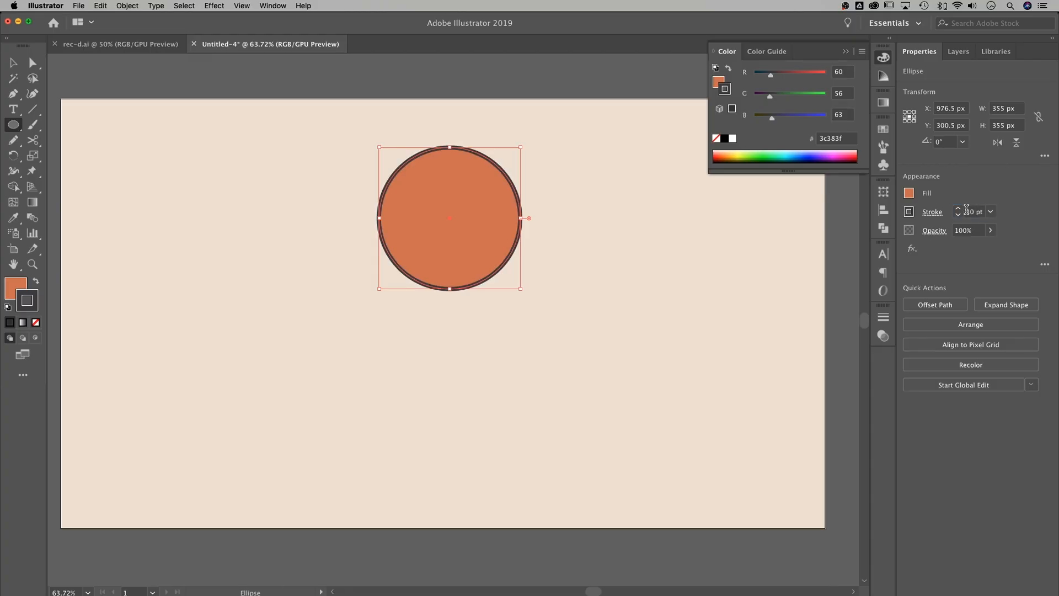
left_click(932, 213)
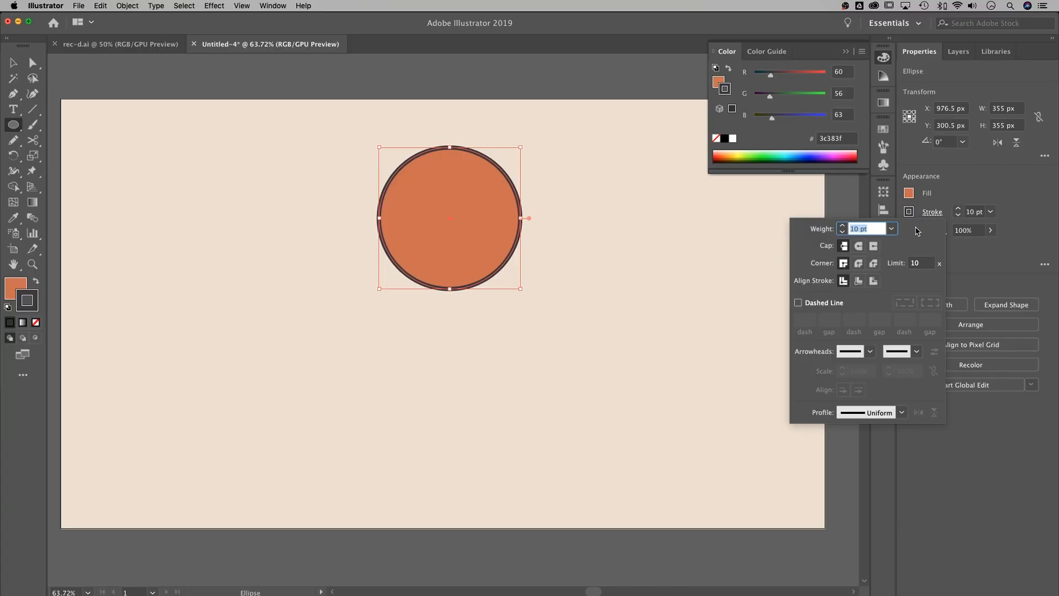
left_click(873, 281)
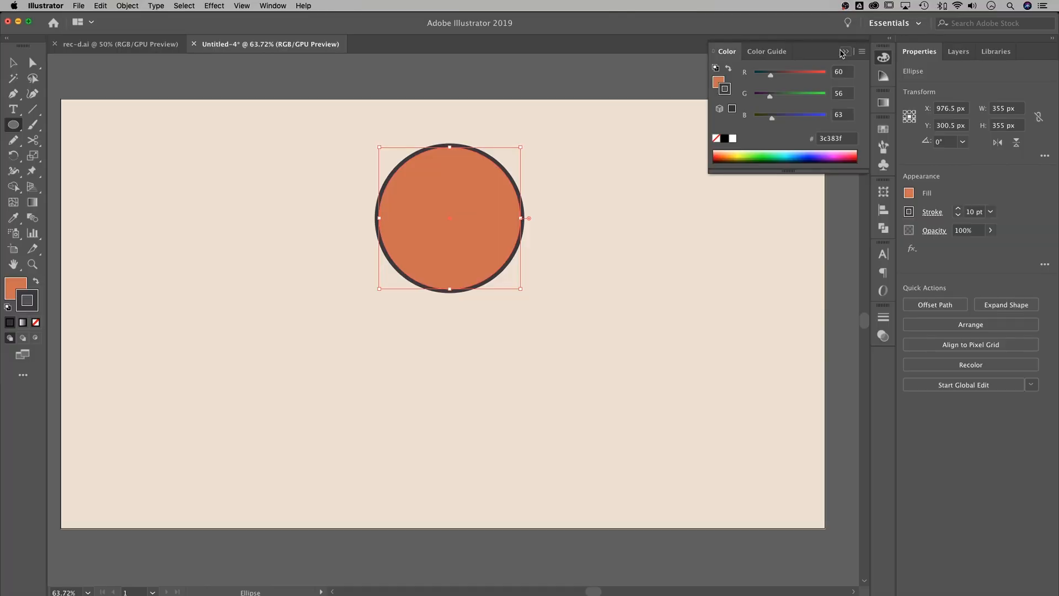
left_click(883, 57)
left_click(656, 268)
left_click(325, 236)
- Nudge only the circle's bottom anchor point upward to Y 454 px to flatten the underside
left_click(30, 59)
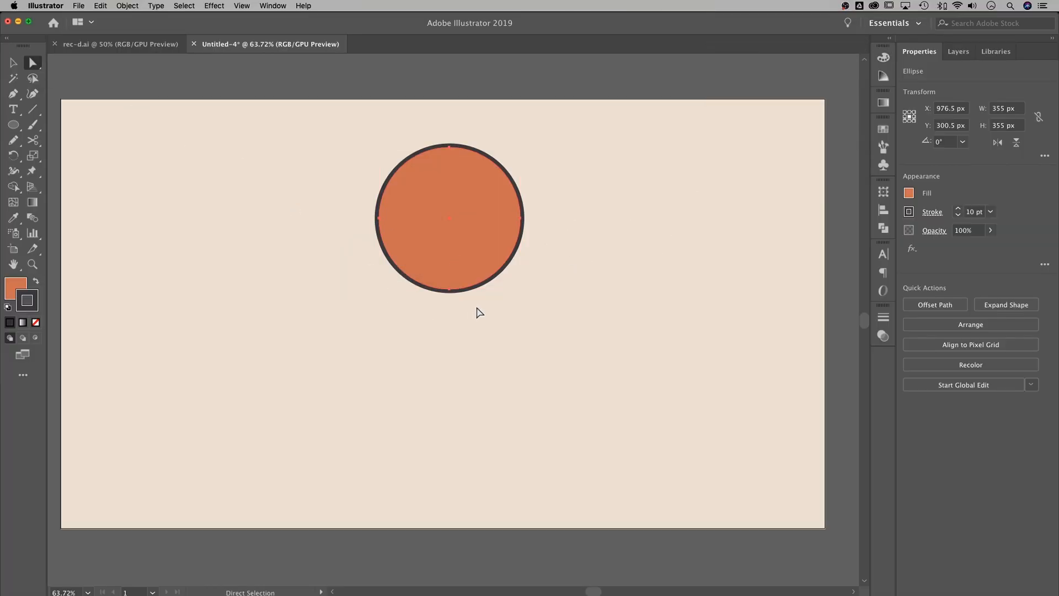
left_click_drag(498, 313, 424, 276)
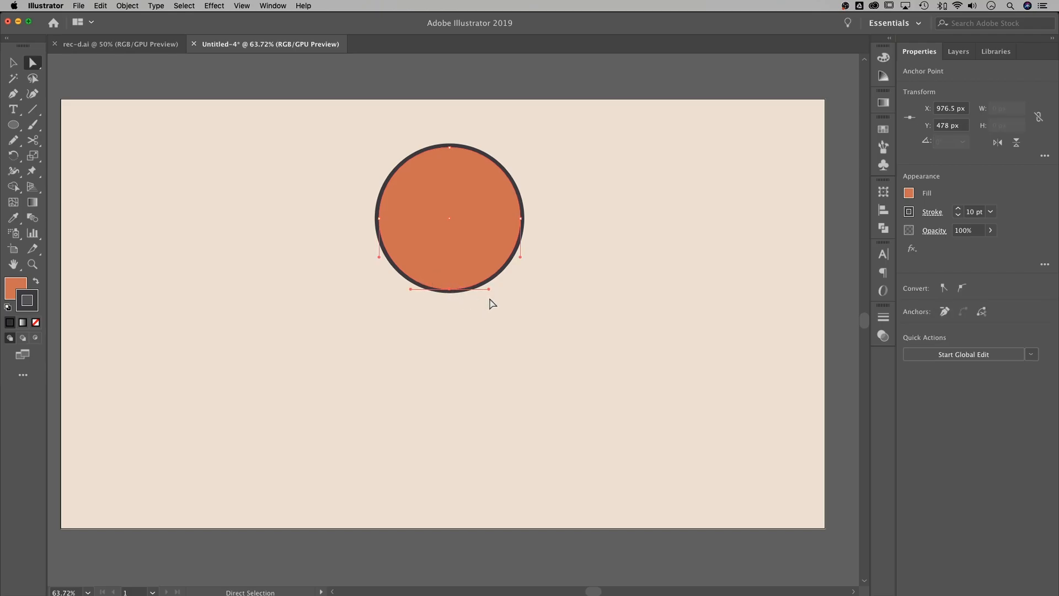
key("Up")
key("Up")
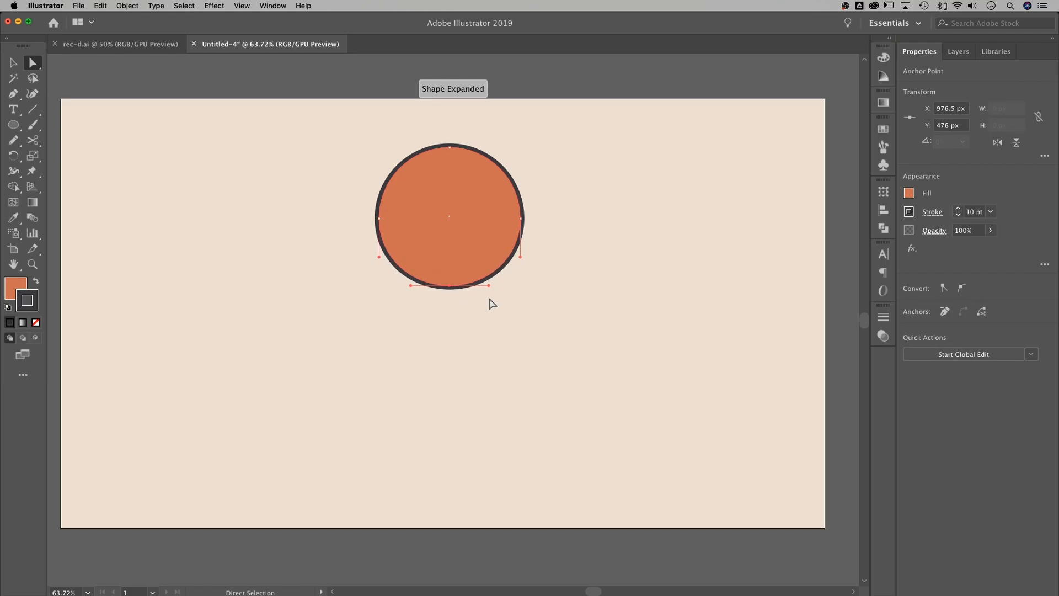
key("Up")
key("Up")
key("Up")
key("Up")
key("Up")
key("Up")
key("Up")
key("Up")
key("Up")
key("Up")
key("Up")
key("Up")
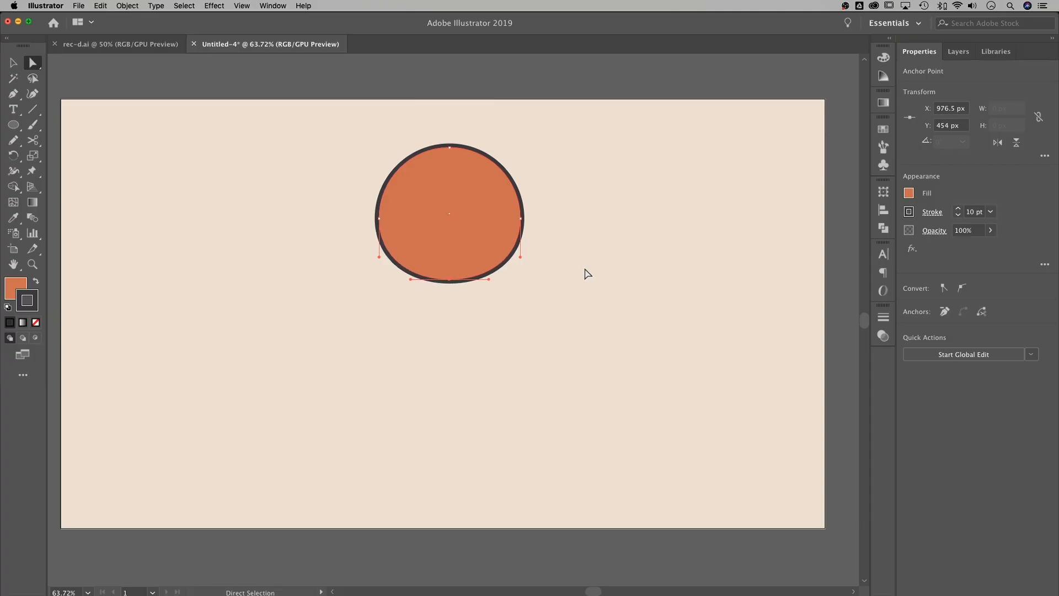
- Lengthen the lower and upper direction handles of the shape's right anchor point slightly to bulge its right side
left_click_drag(520, 257, 519, 265)
left_click(522, 219)
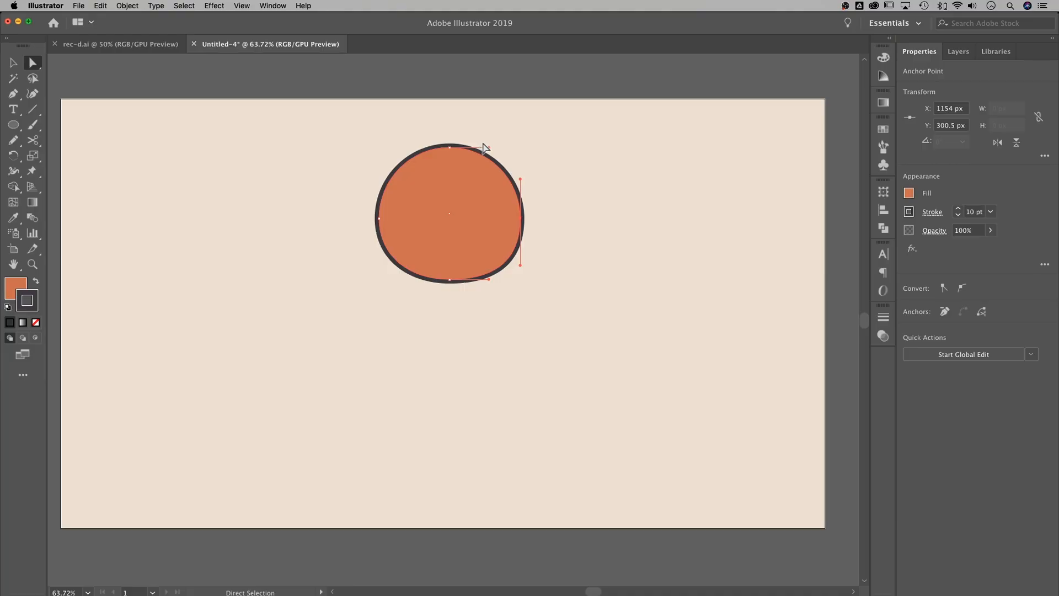
left_click_drag(520, 179, 521, 172)
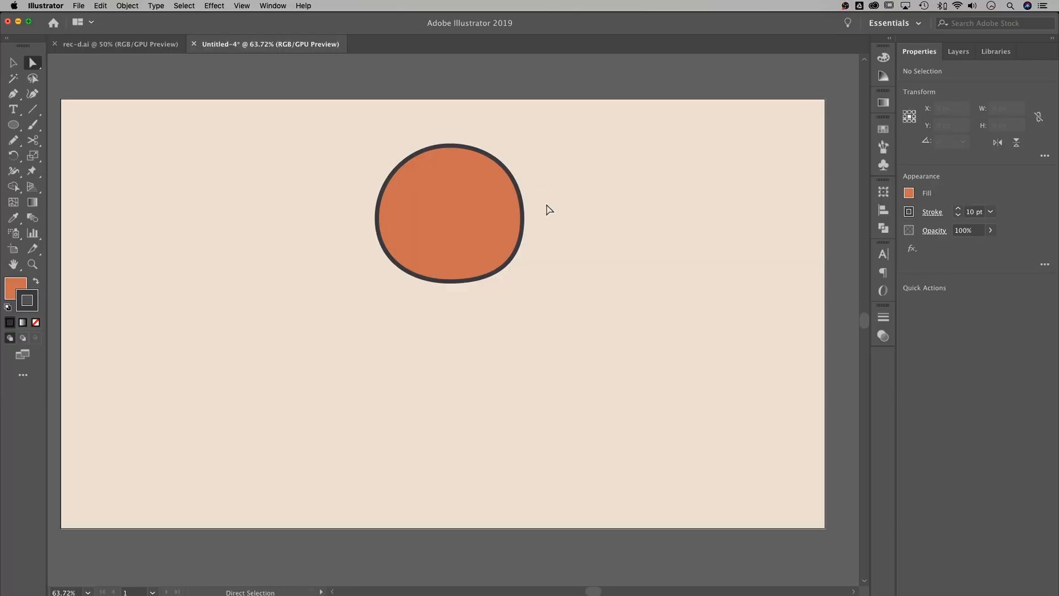
- Move the whole orange shape slightly down and left so it is horizontally centred on the artboard, and deselect it
key("v")
left_click(494, 218)
left_click_drag(494, 218, 488, 244)
left_click(635, 206)
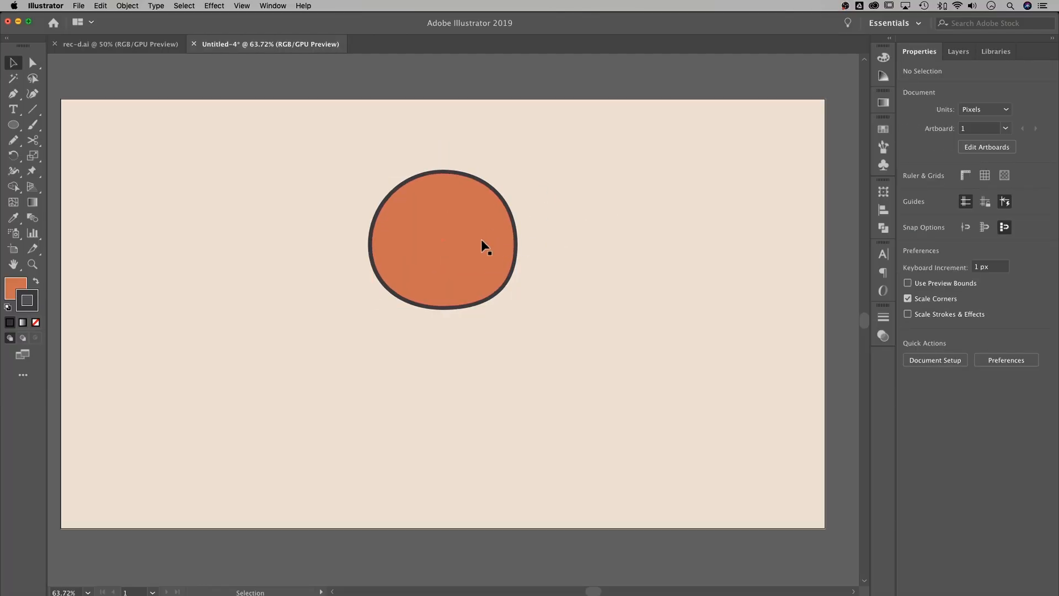
left_click(484, 246)
left_click(582, 242)
- Draw a square about 84 px wide to the lower left of the orange shape with the Rectangle tool
left_click(13, 125)
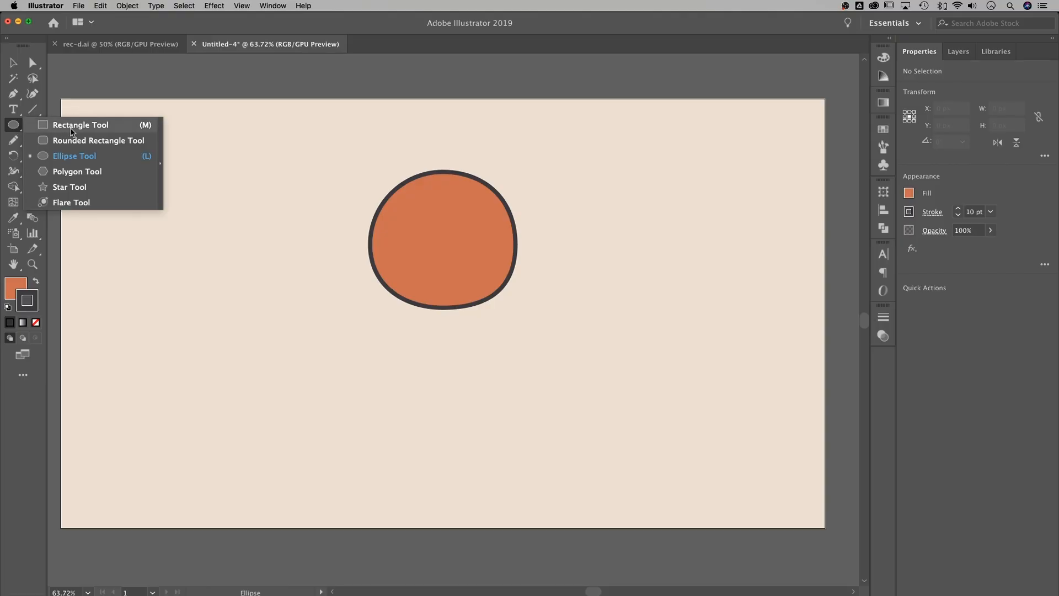
left_click(70, 131)
left_click_drag(298, 300, 333, 333)
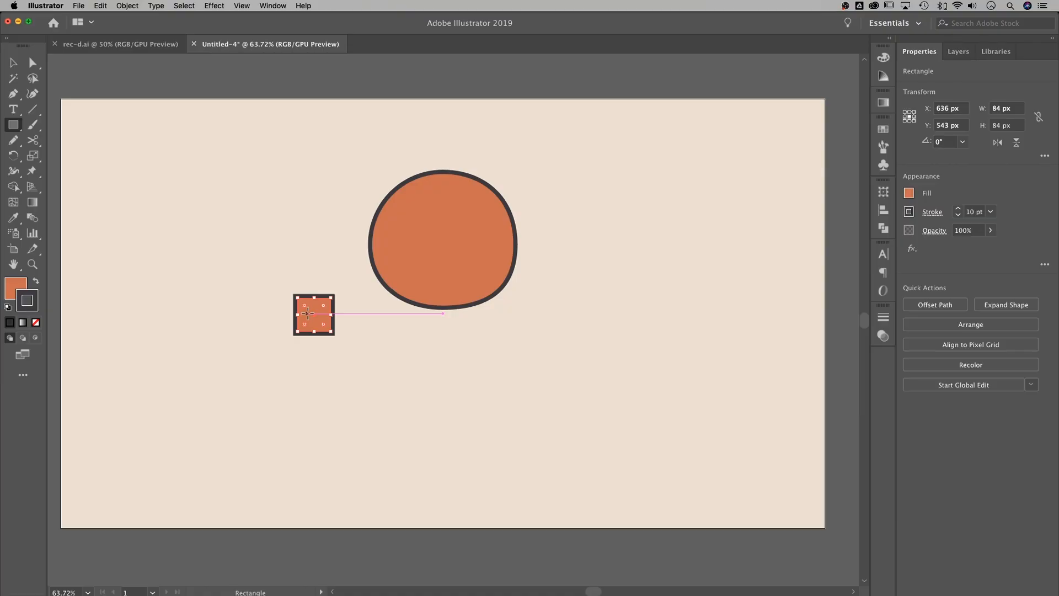
- Delete the small square's upper-left anchor point with the Pen tool to turn it into a right triangle
key("p")
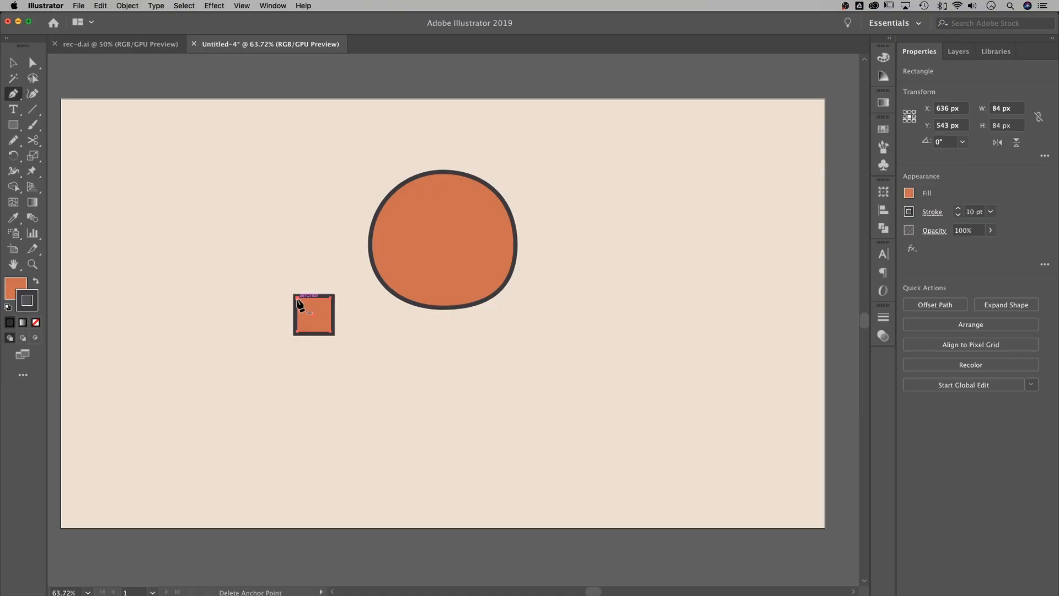
left_click(296, 297)
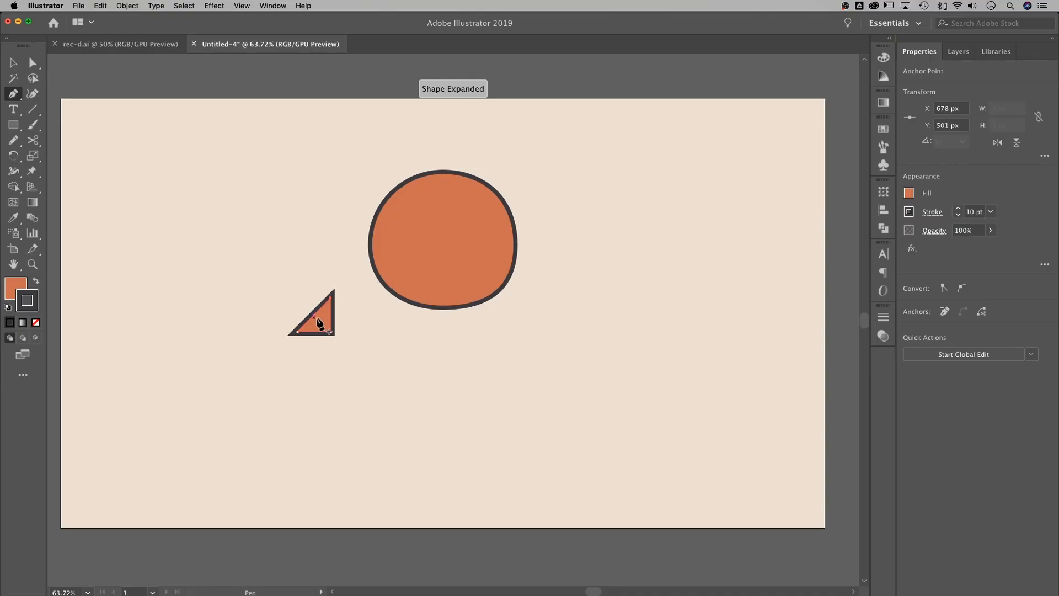
key("v")
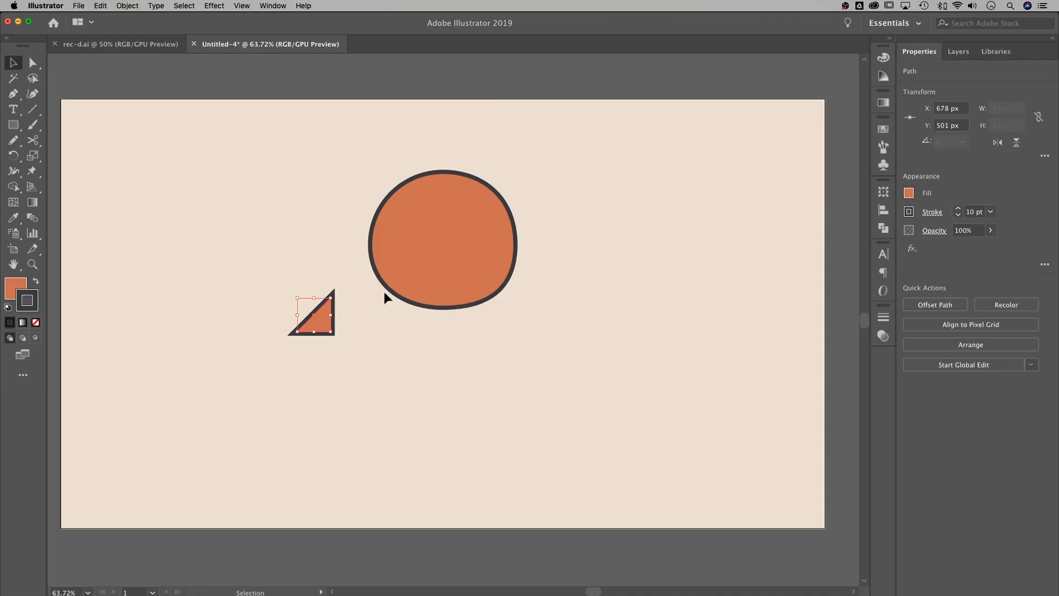
- Set the triangle's stroke corners to Round Join
left_click(933, 212)
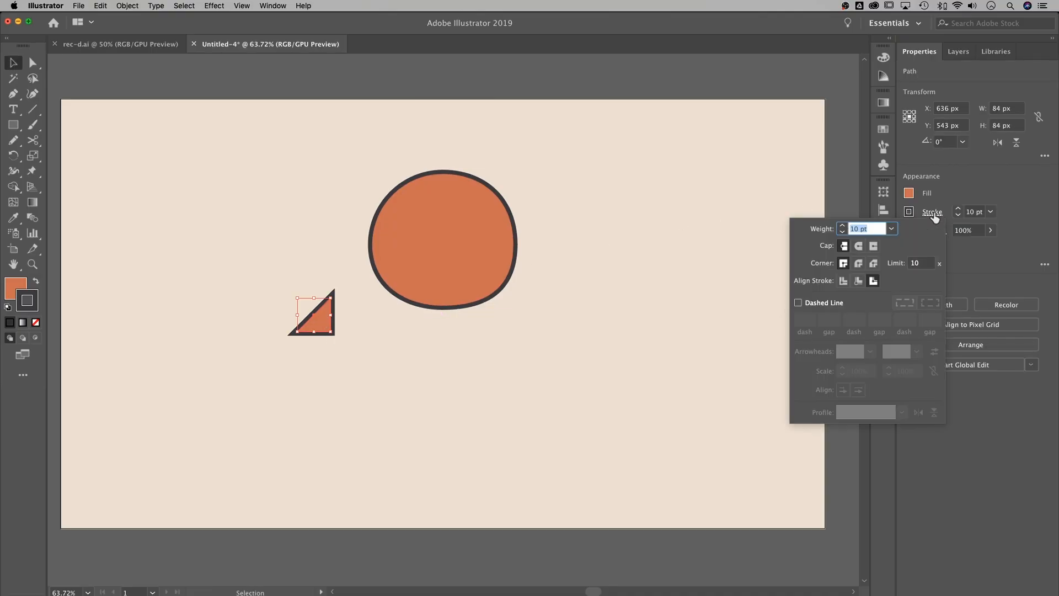
left_click(891, 228)
left_click(843, 265)
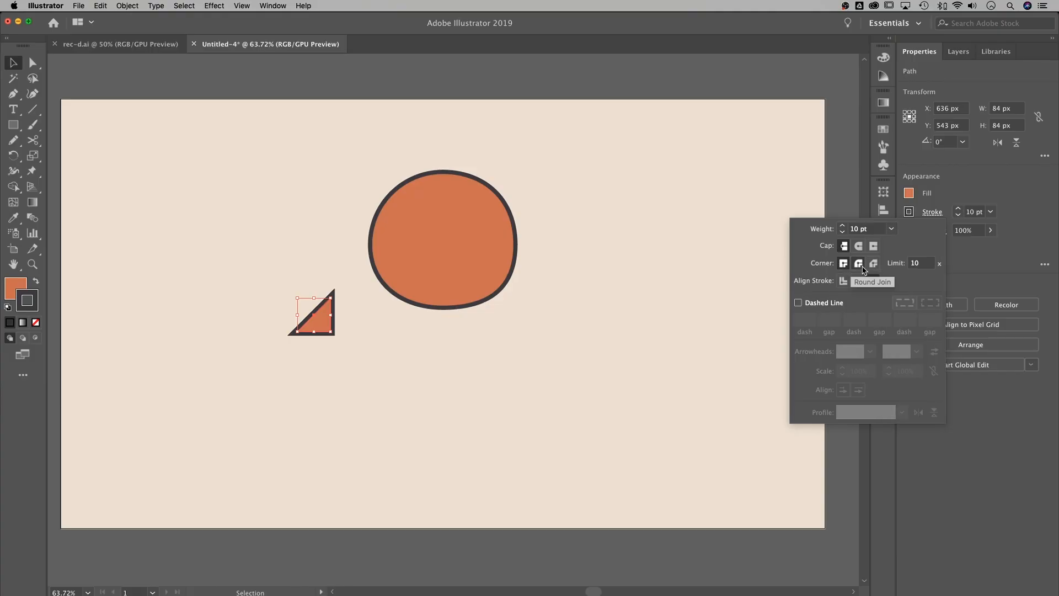
left_click(859, 263)
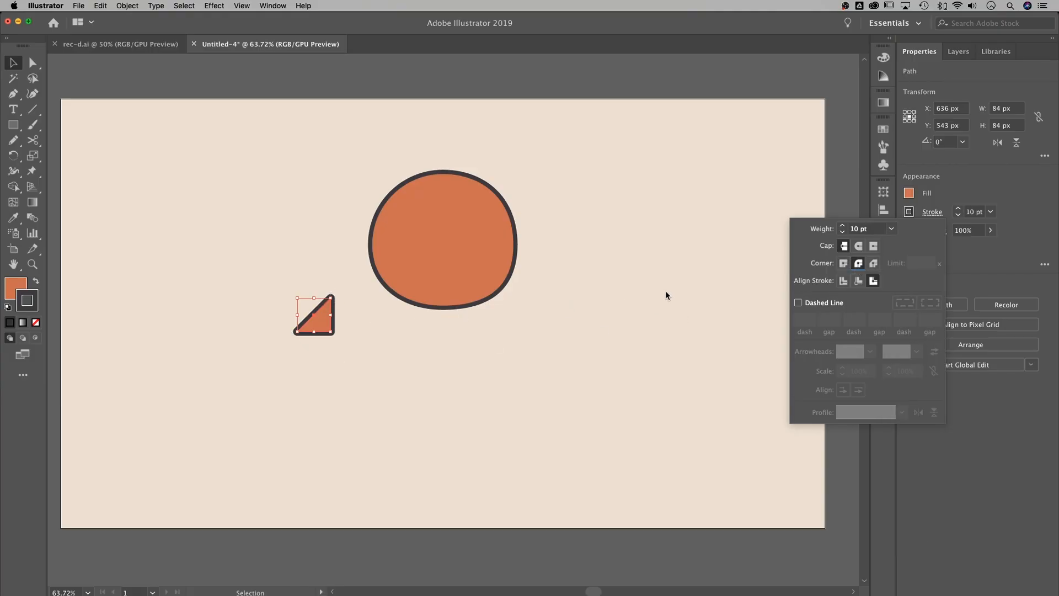
- Rotate the triangle to 135° so it points up, centre it below the orange shape, and scale it down to about 58 px wide
left_click_drag(332, 297, 348, 308)
left_click_drag(348, 308, 464, 333)
left_click_drag(401, 318, 449, 331)
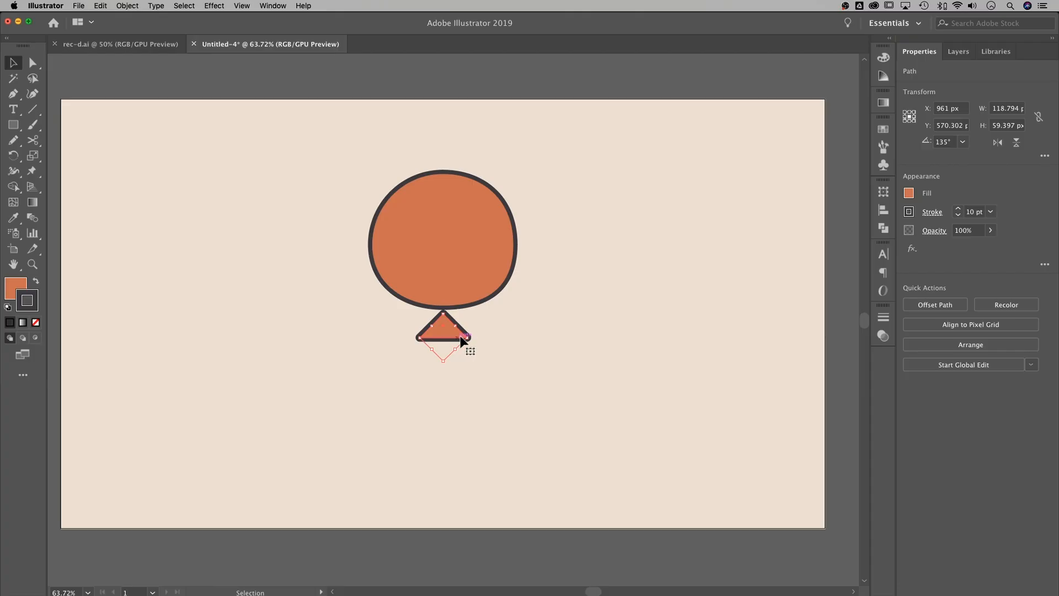
left_click_drag(466, 338, 457, 340)
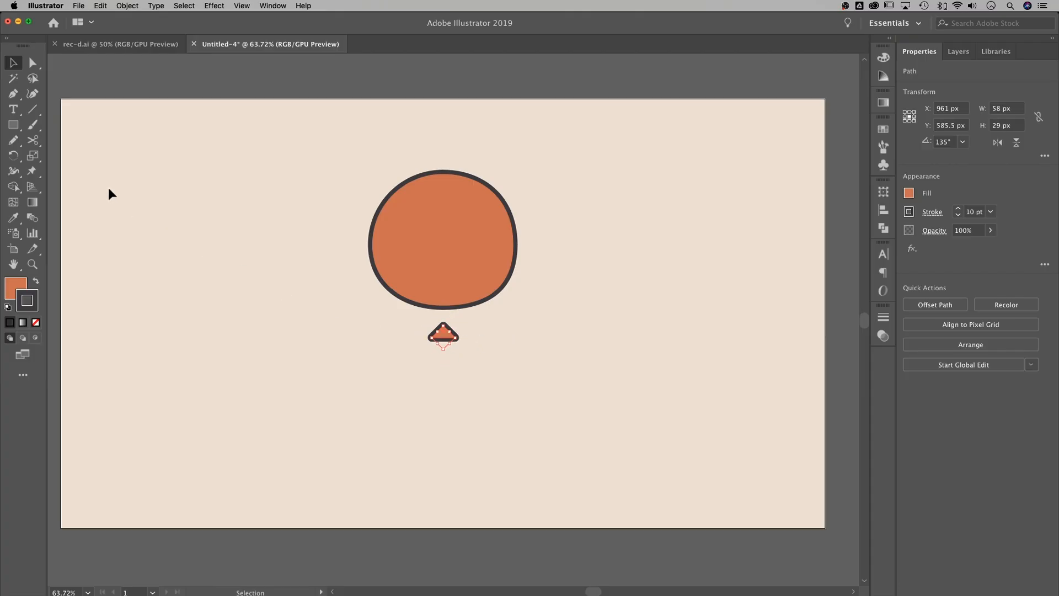
- Narrow the triangle horizontally to about 49 px wide with the Scale tool, and shift it slightly up and to the right
left_click(33, 156)
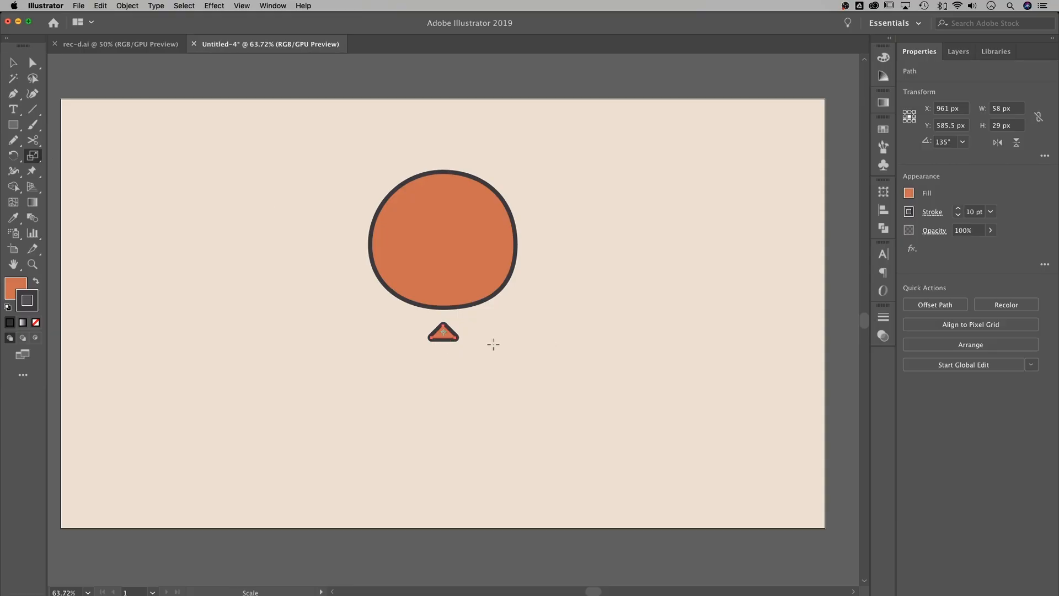
mouse_move(453, 338)
left_mouse_down()
mouse_move(514, 339)
mouse_move(451, 337)
left_mouse_up()
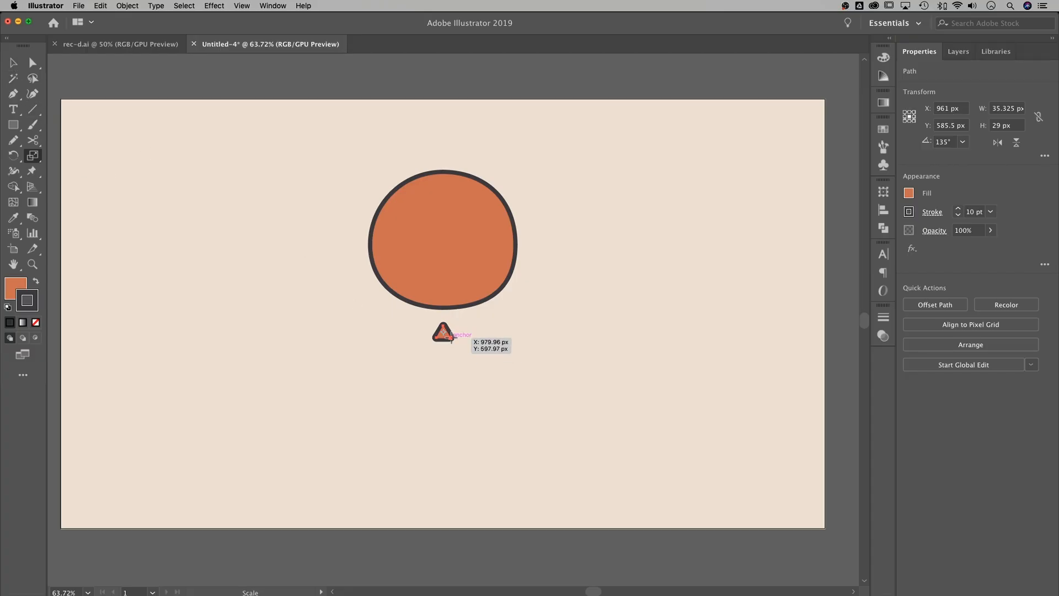
left_click_drag(451, 338, 461, 342)
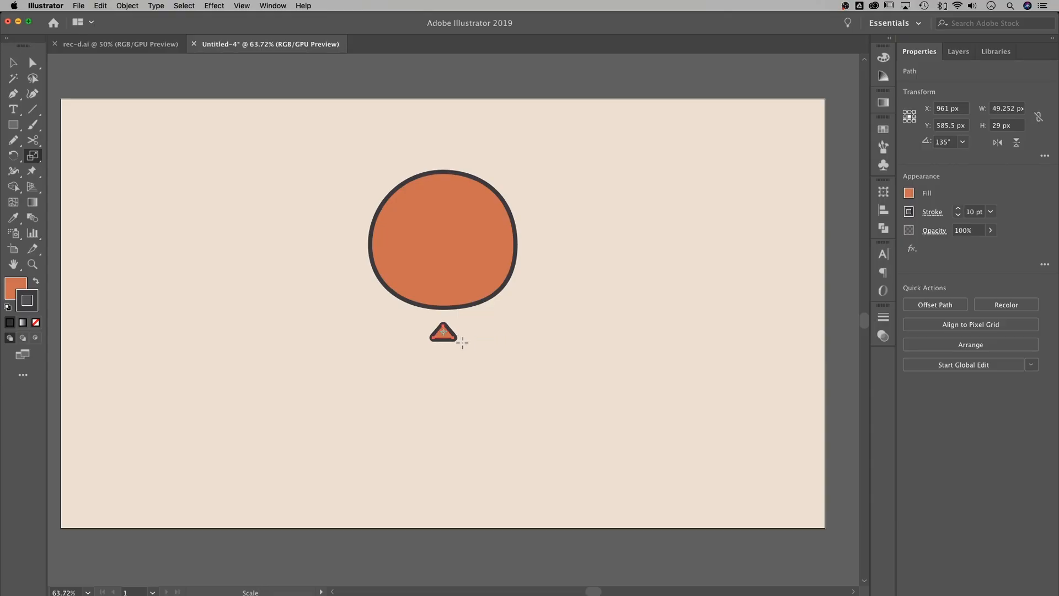
left_click(13, 63)
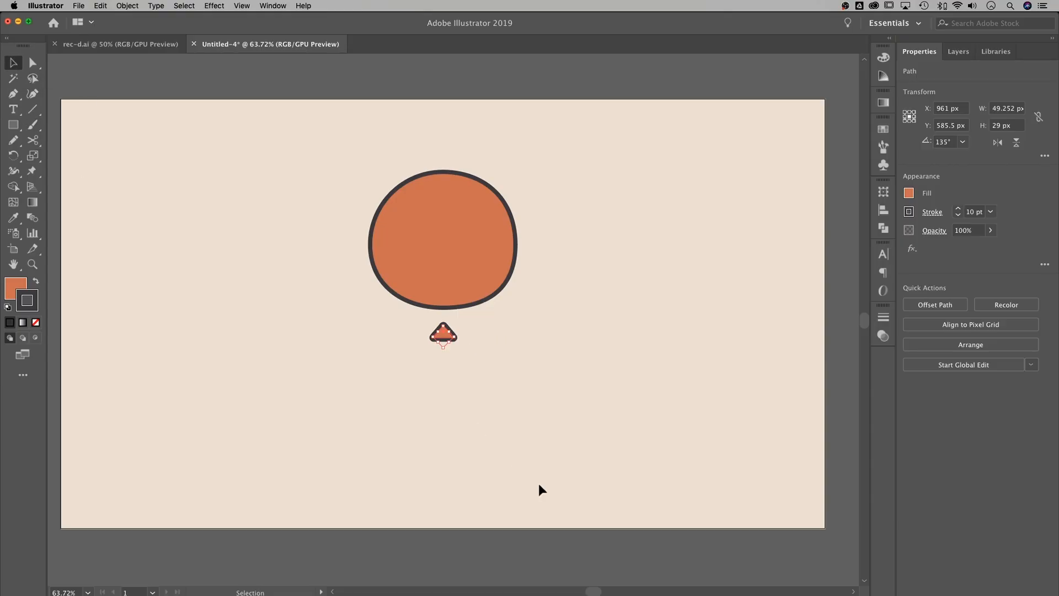
left_click(459, 377)
left_click_drag(443, 332, 448, 330)
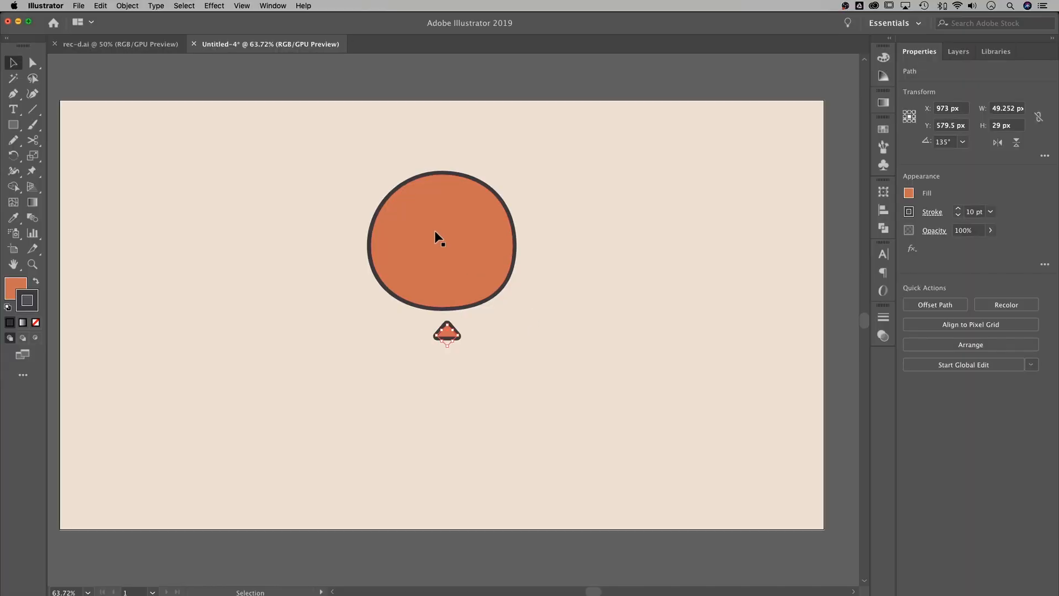
- Check the Scale Strokes & Effects setting among the transform options
left_click(271, 6)
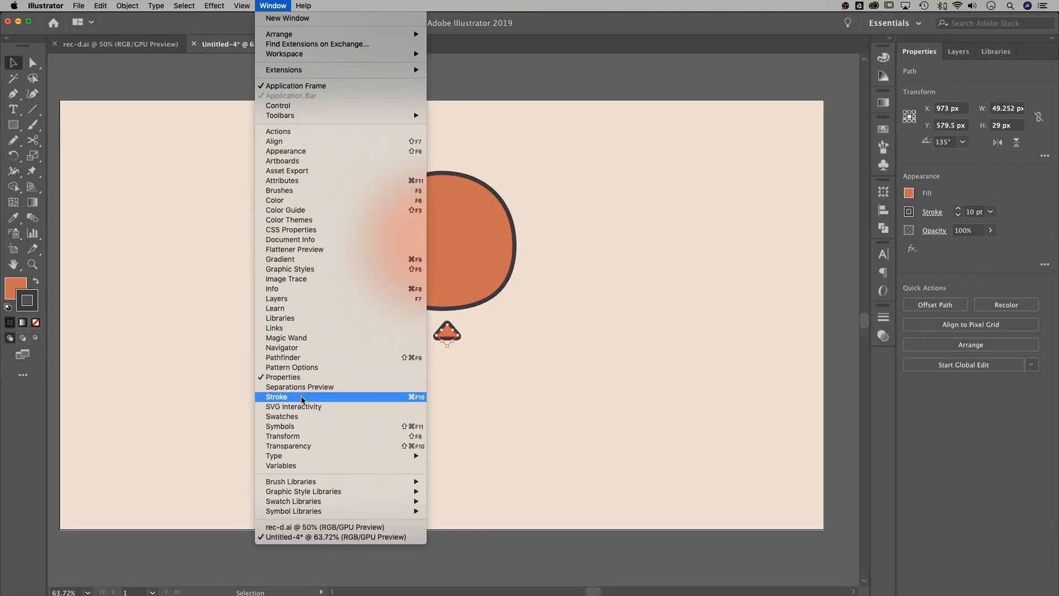
left_click(302, 437)
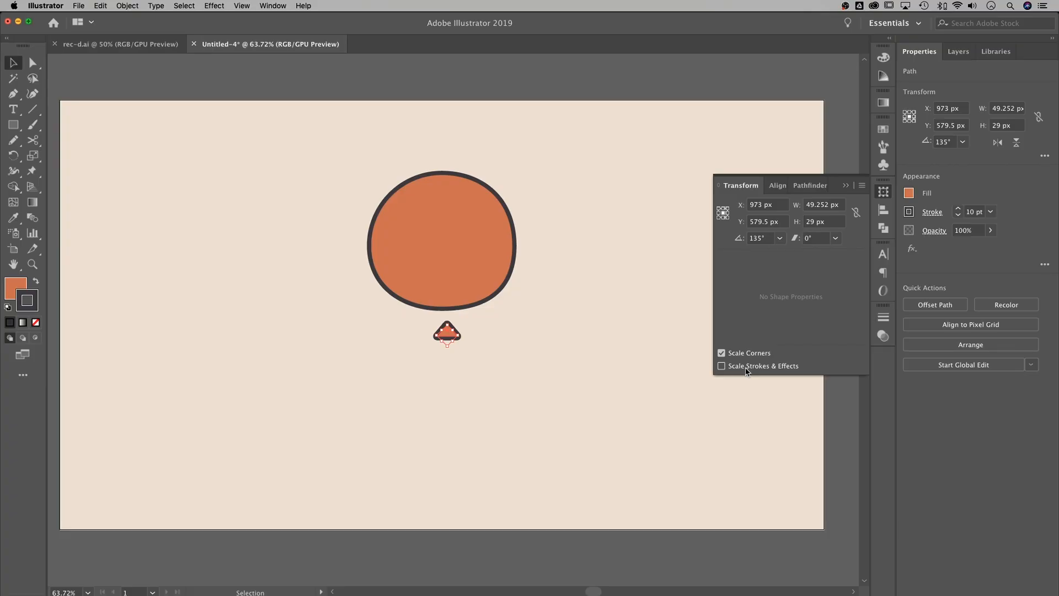
left_click(844, 187)
- Move the triangle up to X 960 px, Y 540.5 px so its tip overlaps the bottom centre of the balloon
left_click(575, 326)
left_click_drag(453, 331, 446, 319)
left_click(503, 316)
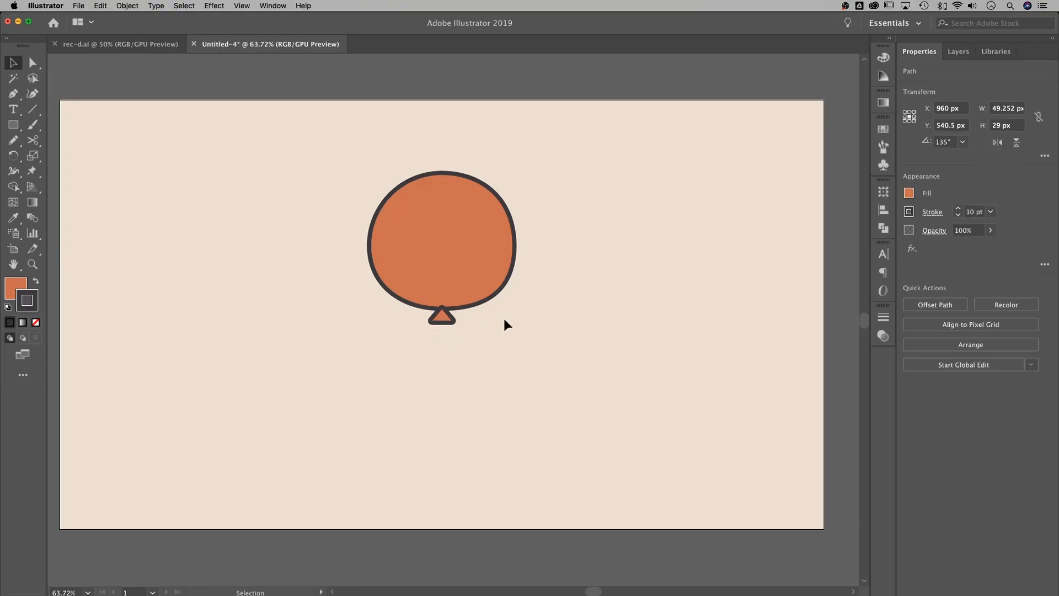
- Shrink the triangle slightly, tilt it a little counterclockwise, and reposition it as a knot against the balloon's bottom outline
key("a")
key("super+equal")
key("super+equal")
key("super+equal")
key("super+equal")
key("super+equal")
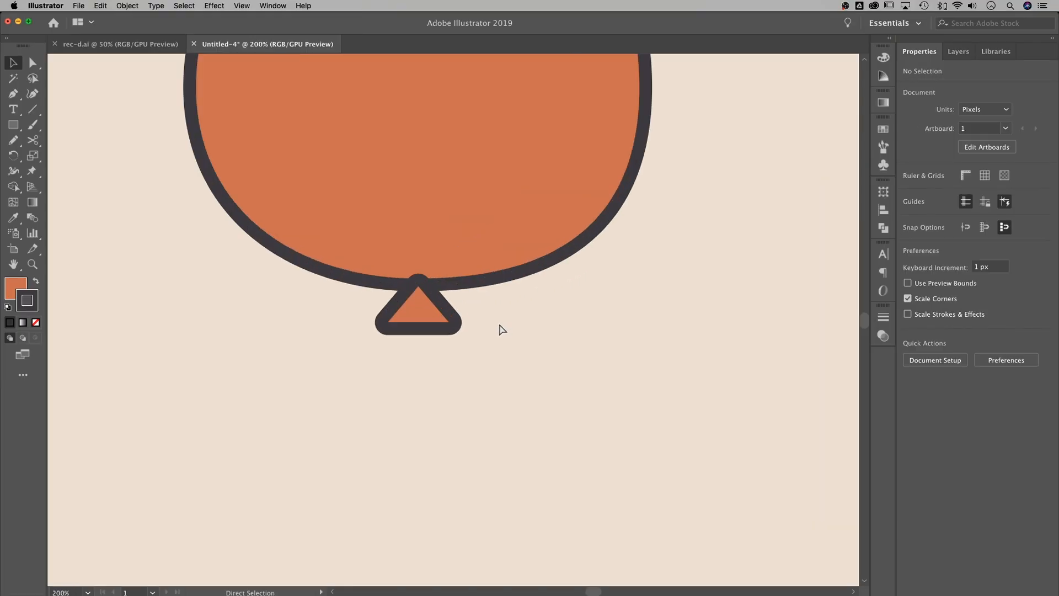
left_click_drag(409, 308, 410, 310)
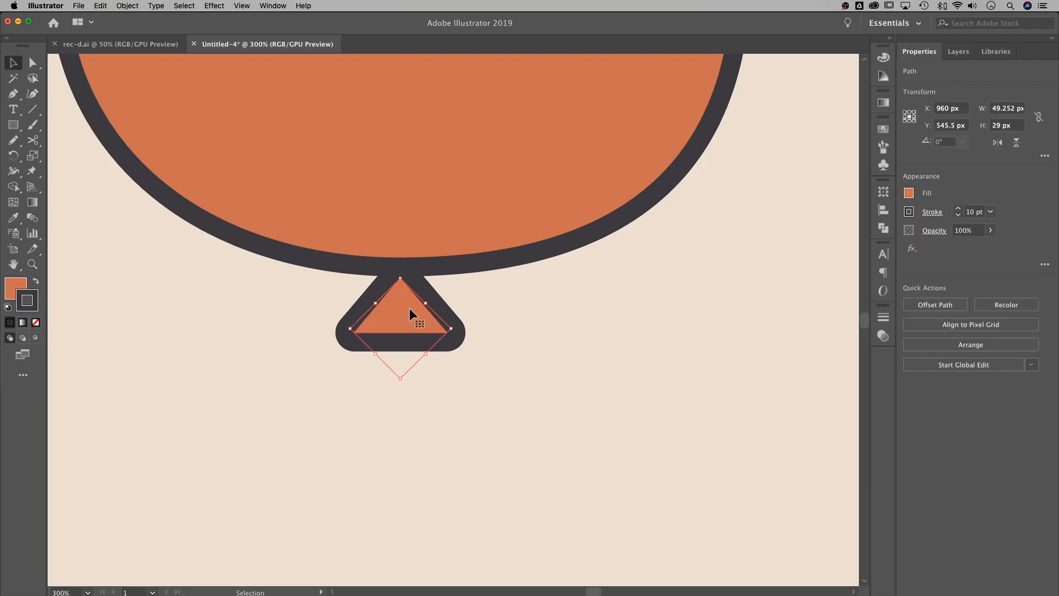
left_click_drag(398, 376, 397, 352)
key("super+shift+a")
left_click_drag(402, 303, 404, 300)
left_click(544, 299)
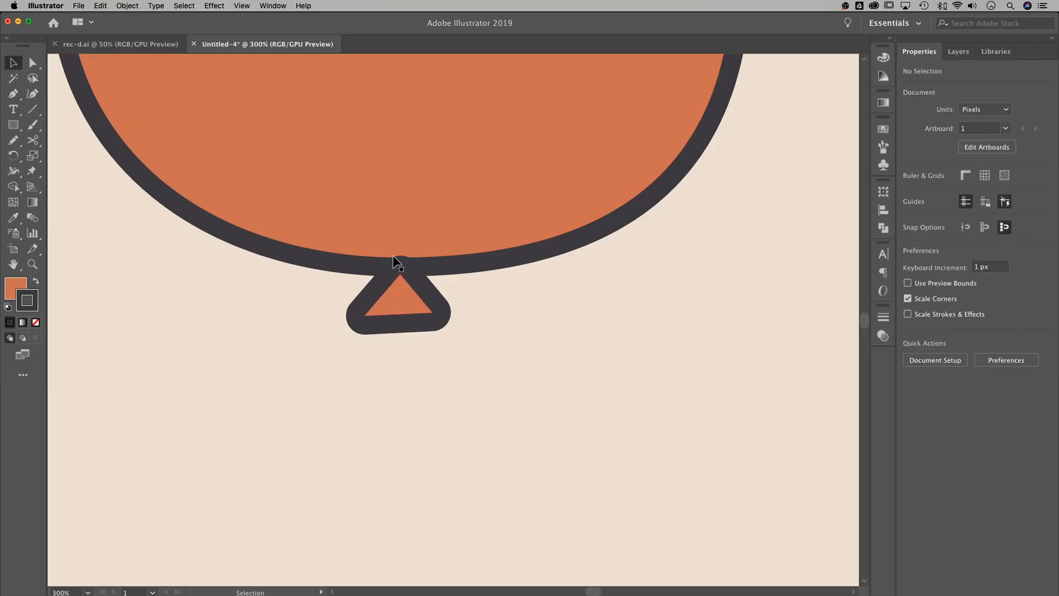
- Nudge the balloon knot slightly downward so its rounded tip blends into the balloon's outline, and deselect it
left_click(414, 276)
key("Down")
left_click(519, 298)
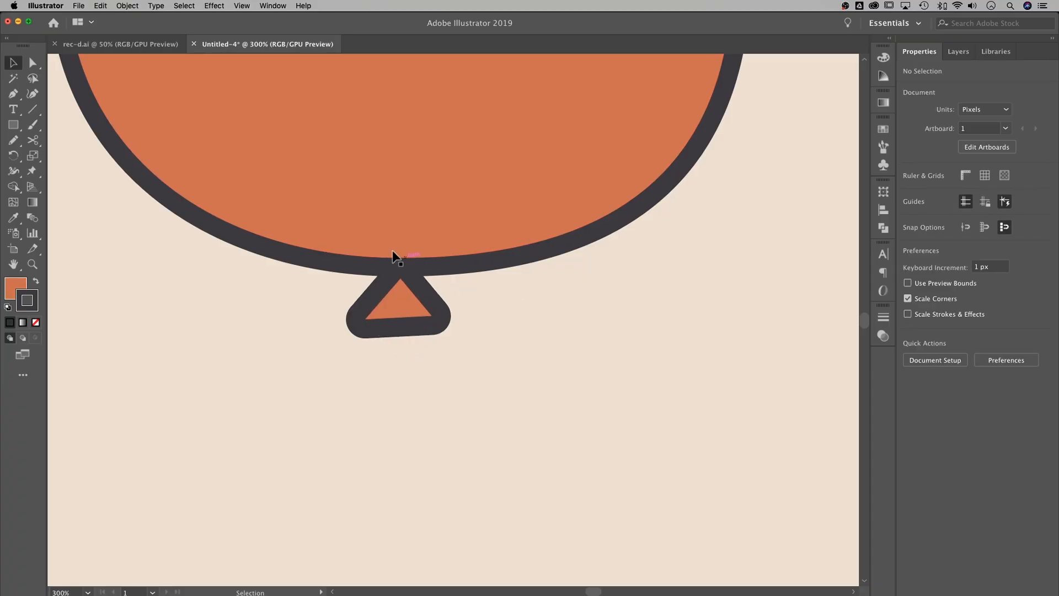
- Draw a small circle about 18 px wide to the lower left of the balloon with the Ellipse tool
key("cmd+minus")
key("cmd+minus")
key("cmd+minus")
key("cmd+minus")
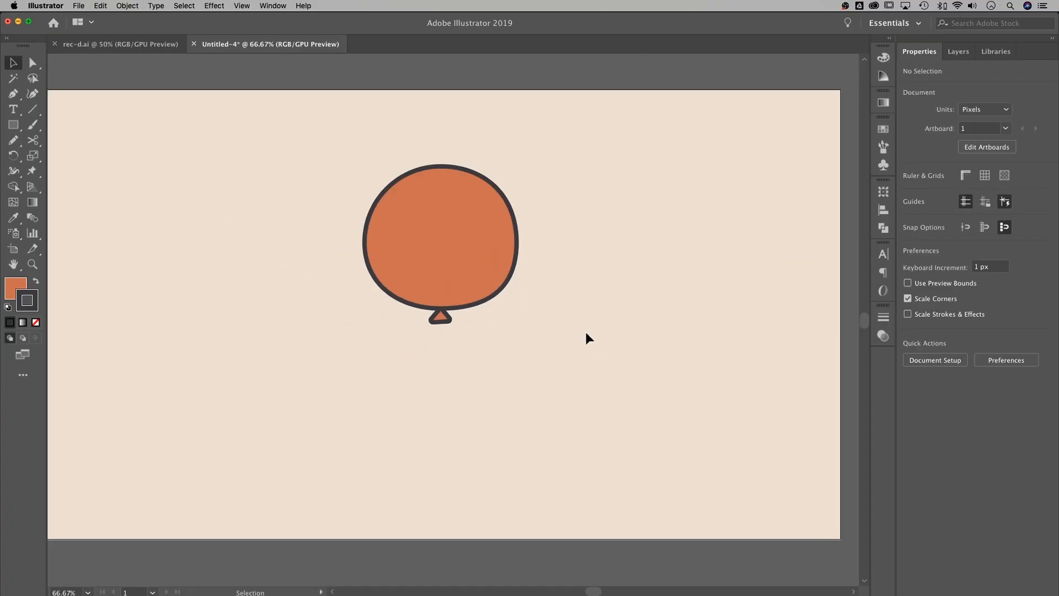
left_click_drag(585, 326, 604, 337)
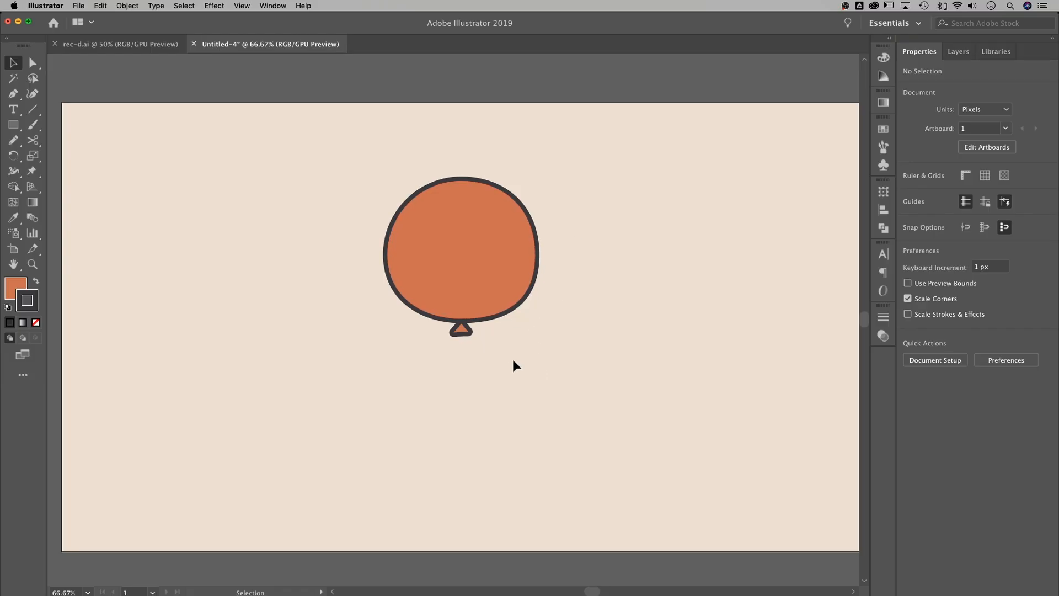
left_click(13, 125)
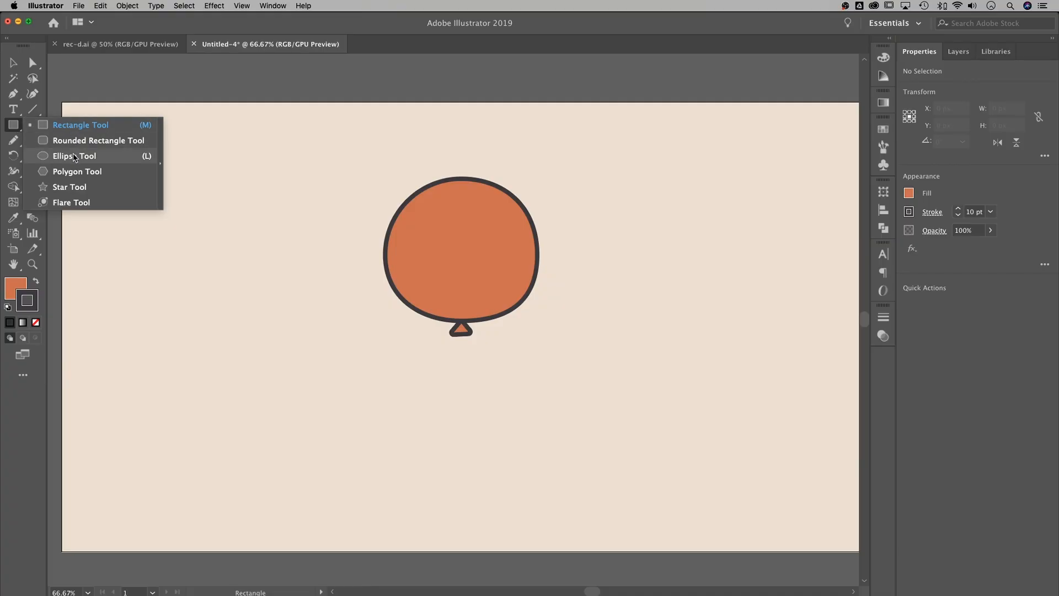
left_click(75, 156)
left_click_drag(343, 297, 349, 294)
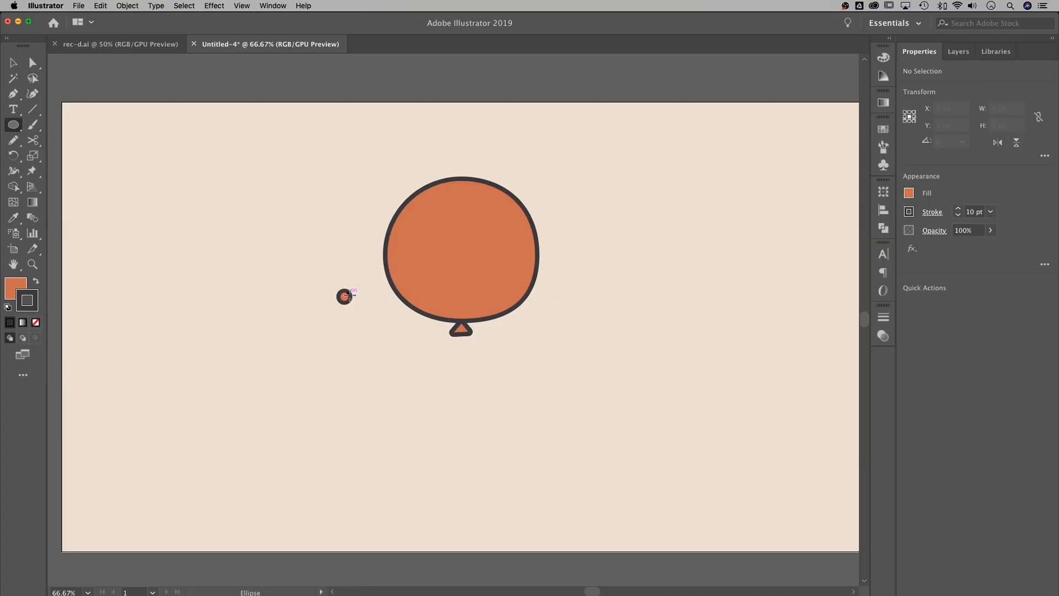
- Give the small circle the dark outline colour as its fill, remove its stroke, and deselect it
left_click(37, 284)
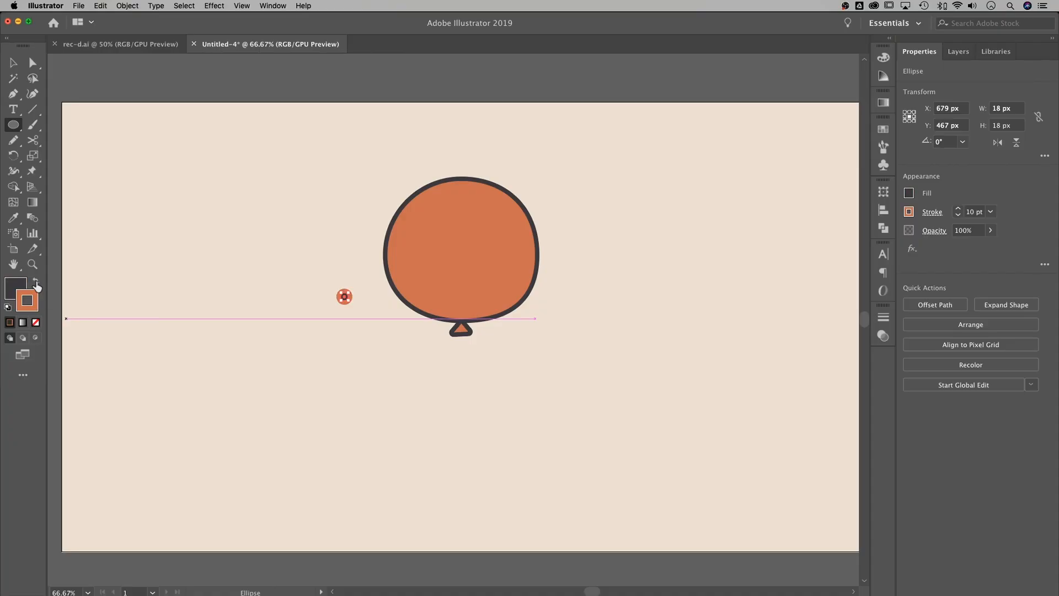
left_click(35, 323)
left_click(14, 63)
left_click(287, 271)
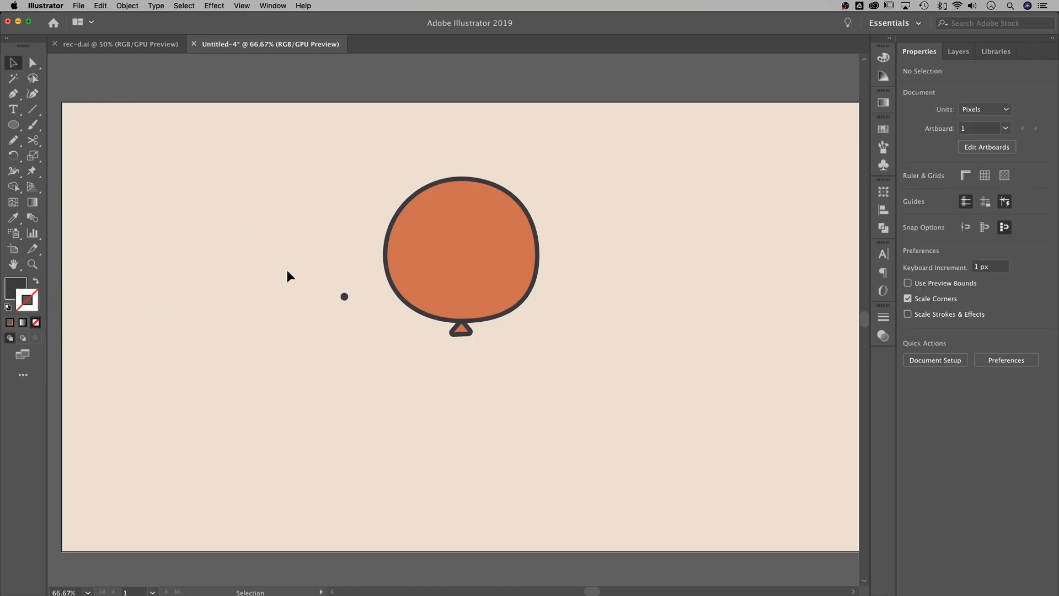
- Duplicate the dark dot horizontally to the left at X 566 px to make a pair of eyes
mouse_move(342, 294)
left_mouse_down()
mouse_move(287, 294)
mouse_move(298, 298)
left_mouse_up()
key("alt")
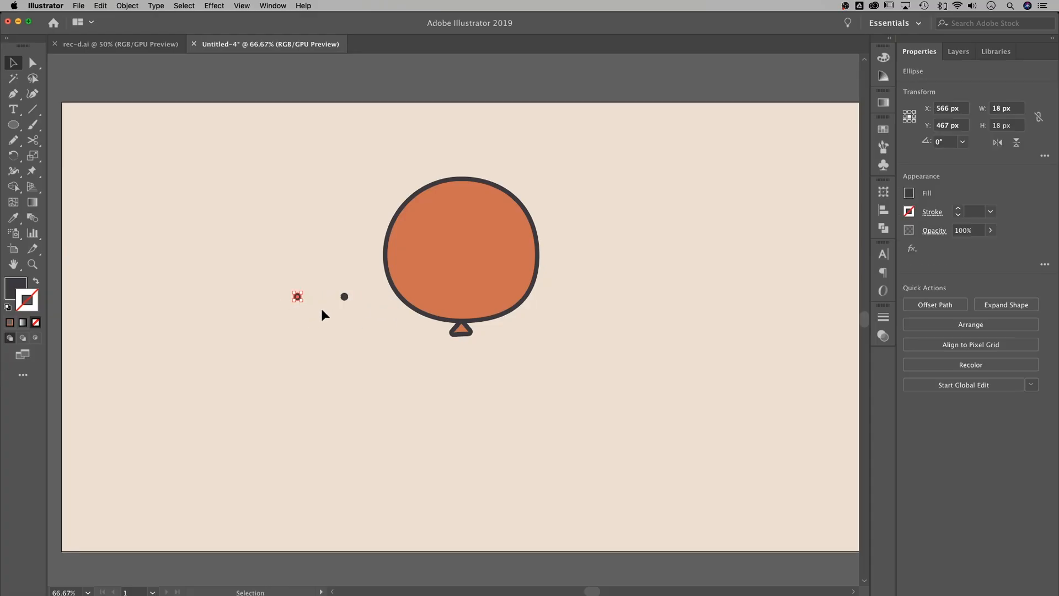
left_click(319, 309)
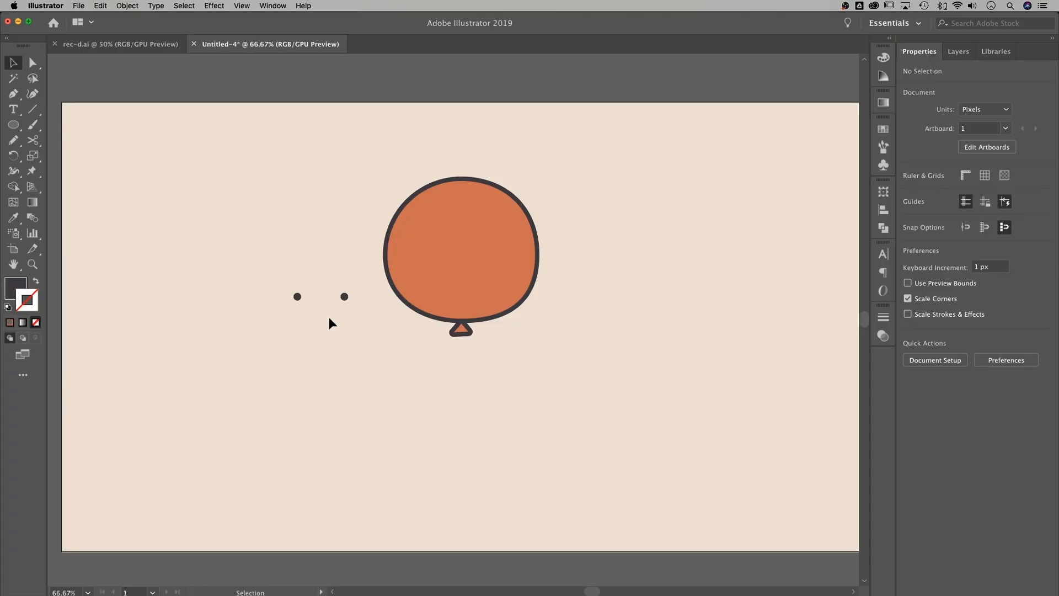
- Draw an unfilled circle with a dark stroke, about 61 px wide, below and between the two eyes
key("super+equal")
key("super+equal")
left_click_drag(237, 321, 373, 319)
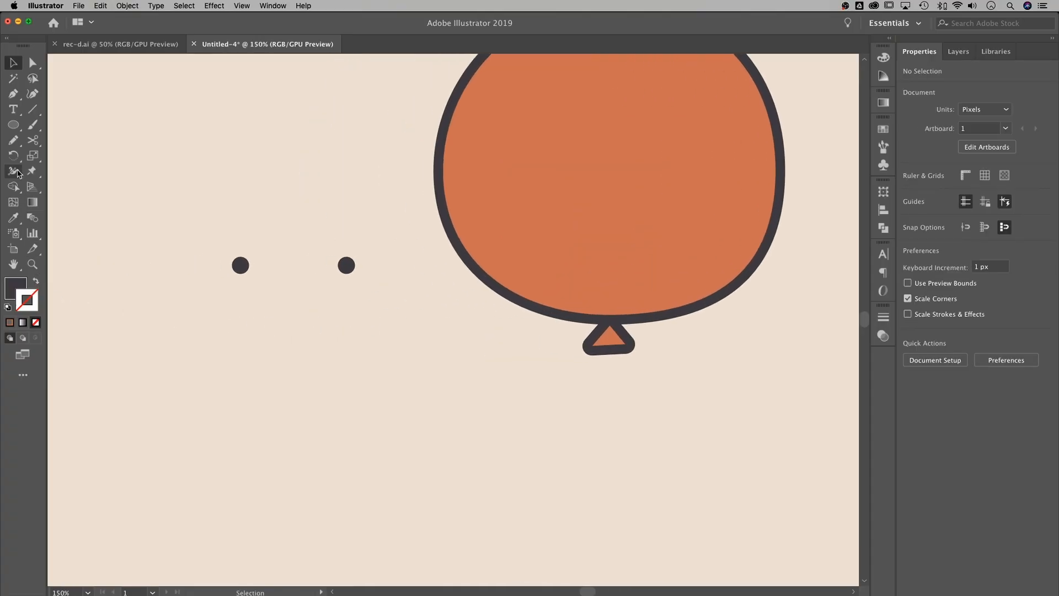
left_click(14, 125)
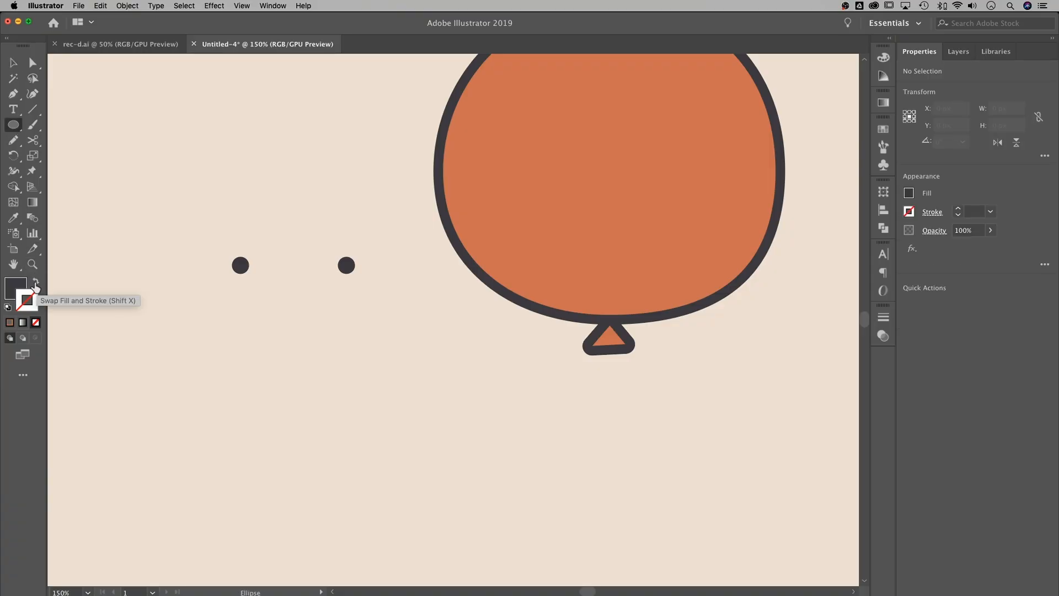
left_click(37, 283)
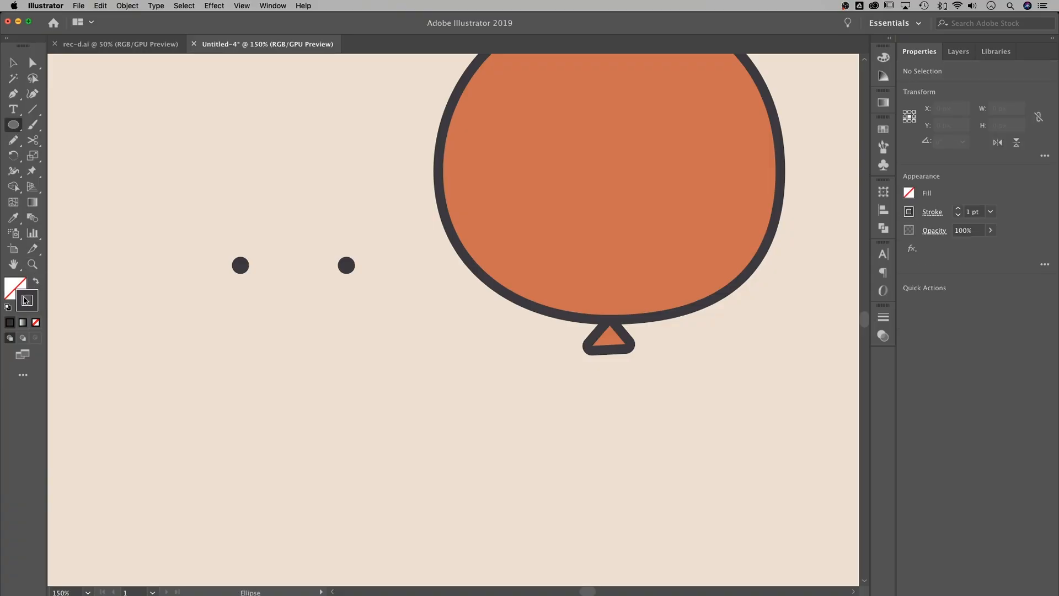
left_click_drag(265, 352, 323, 299)
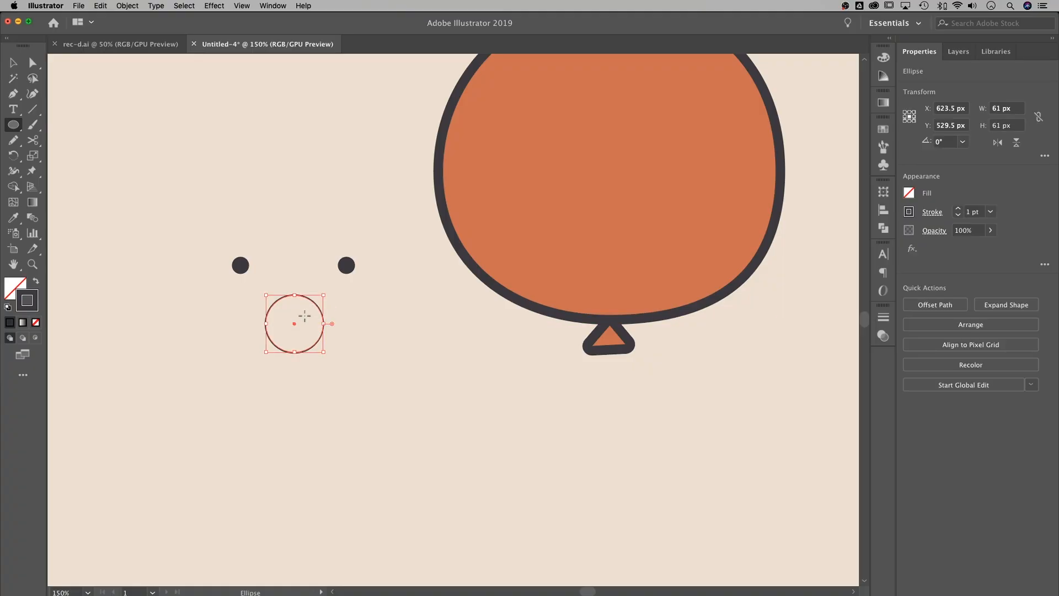
- Set the unfilled circle's stroke weight to 10 pt
double_click(973, 212)
type("10")
key("Return")
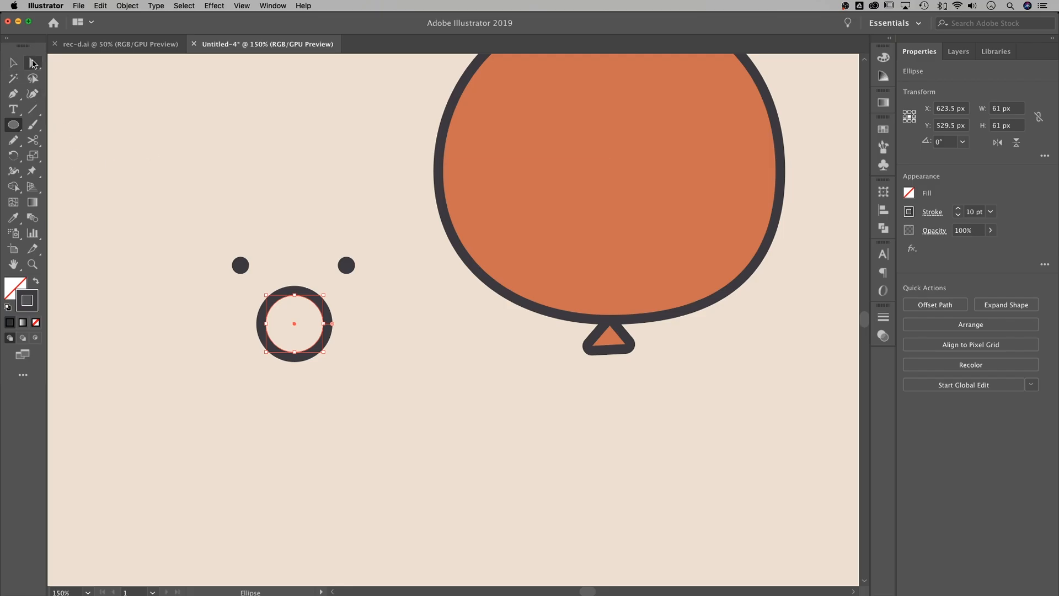
- Delete the top anchor point of the dark outlined circle so its lower half forms a smile, and deselect it
left_click(32, 65)
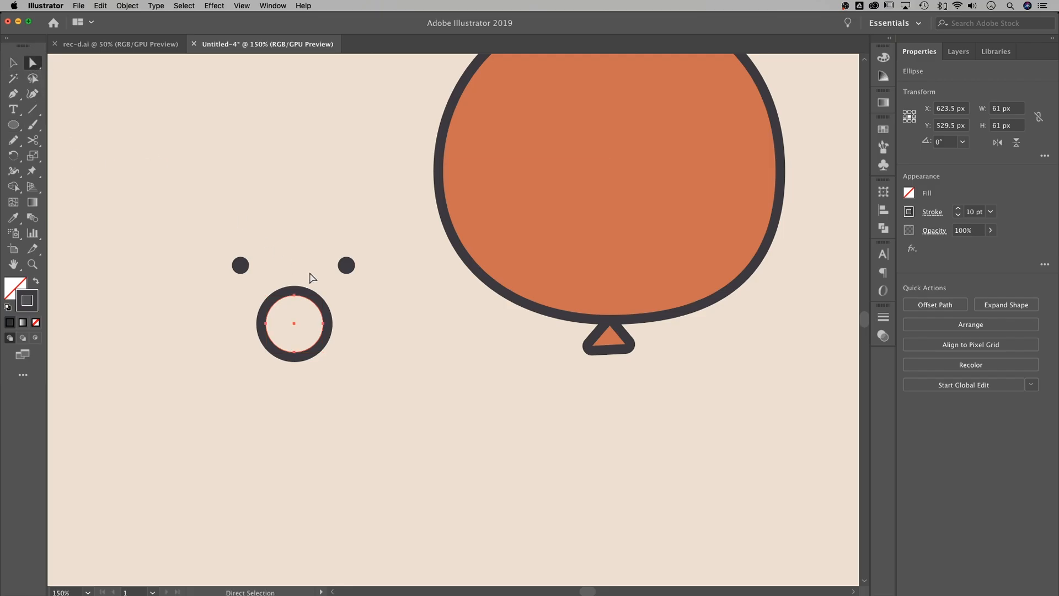
left_click_drag(286, 311, 287, 309)
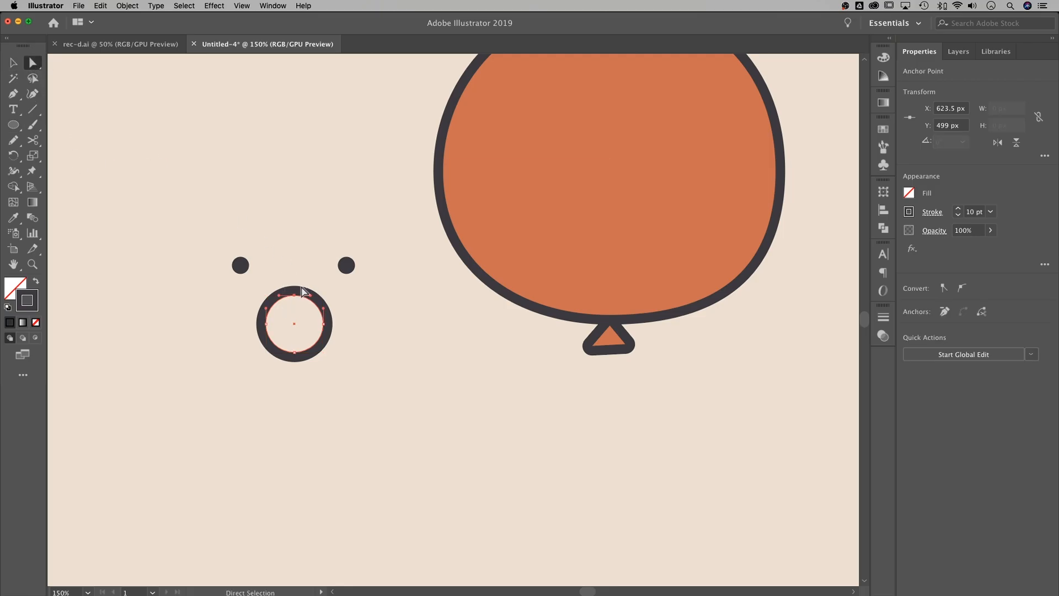
key("Delete")
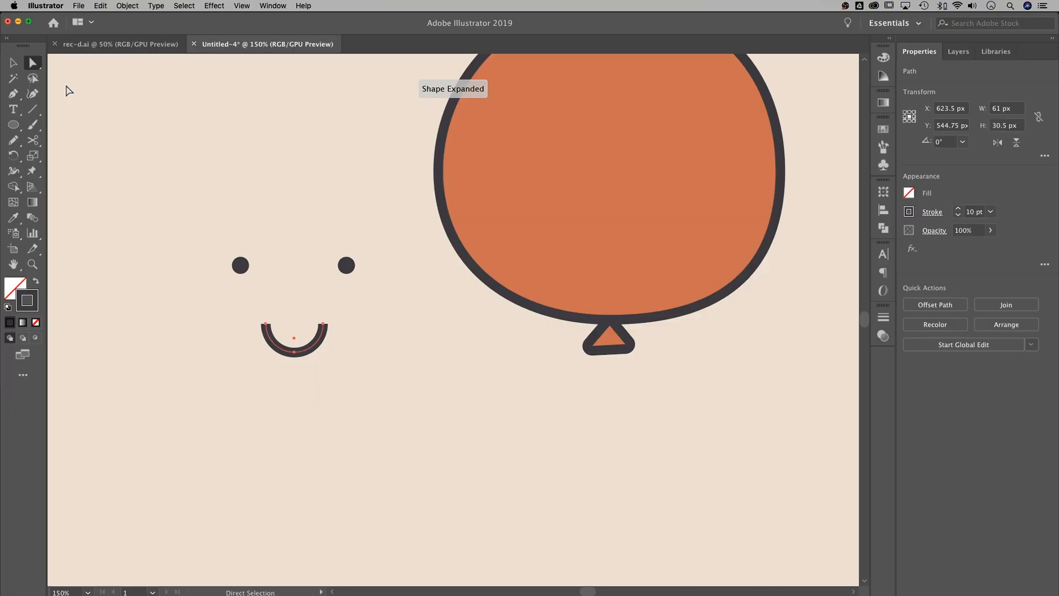
key("v")
left_click(333, 374)
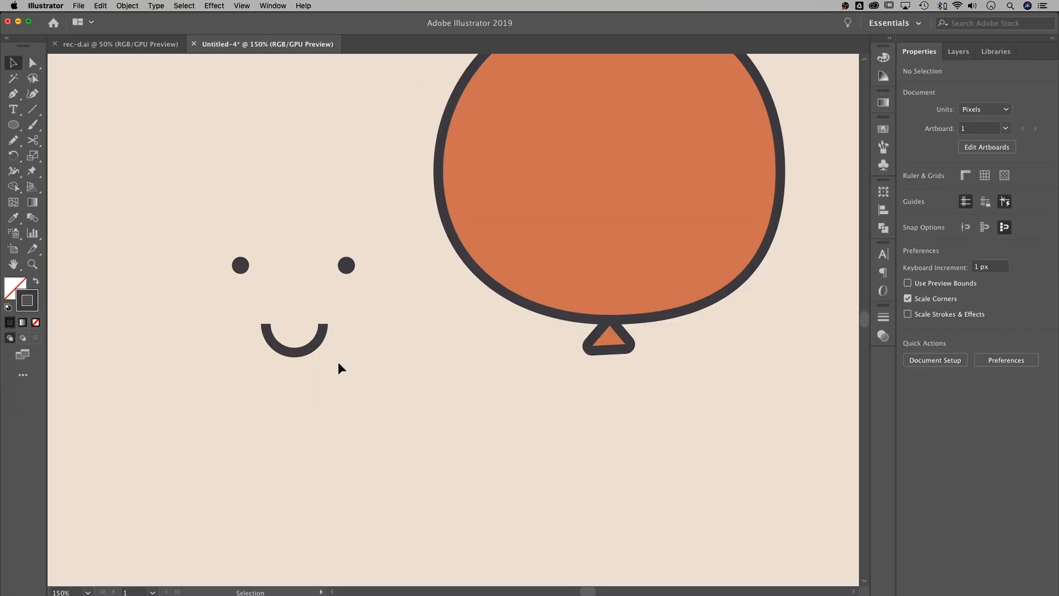
- Give the smile's stroke round caps and deselect it
left_click(267, 332)
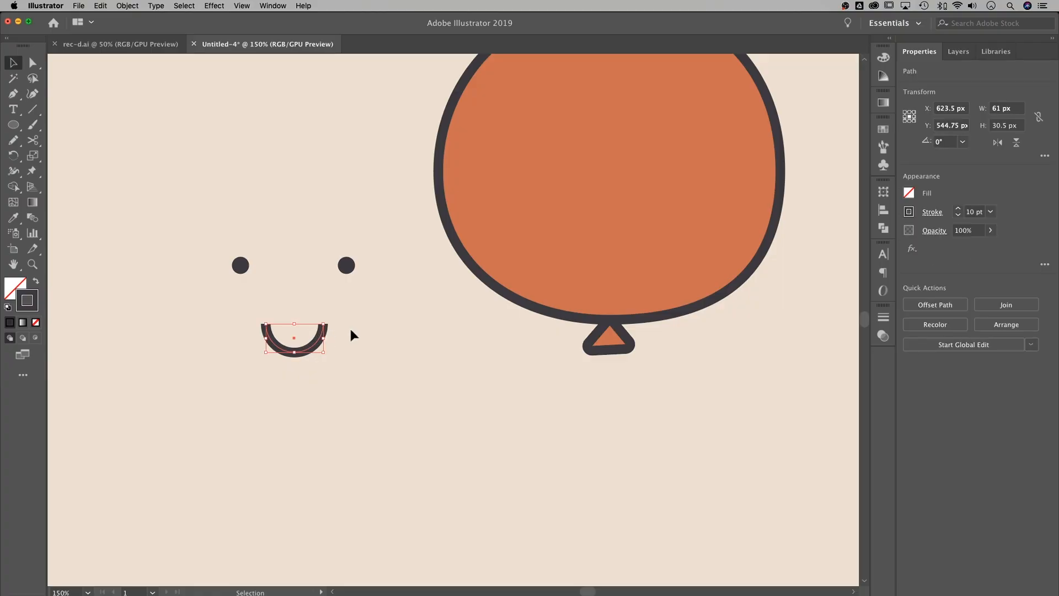
left_click(932, 212)
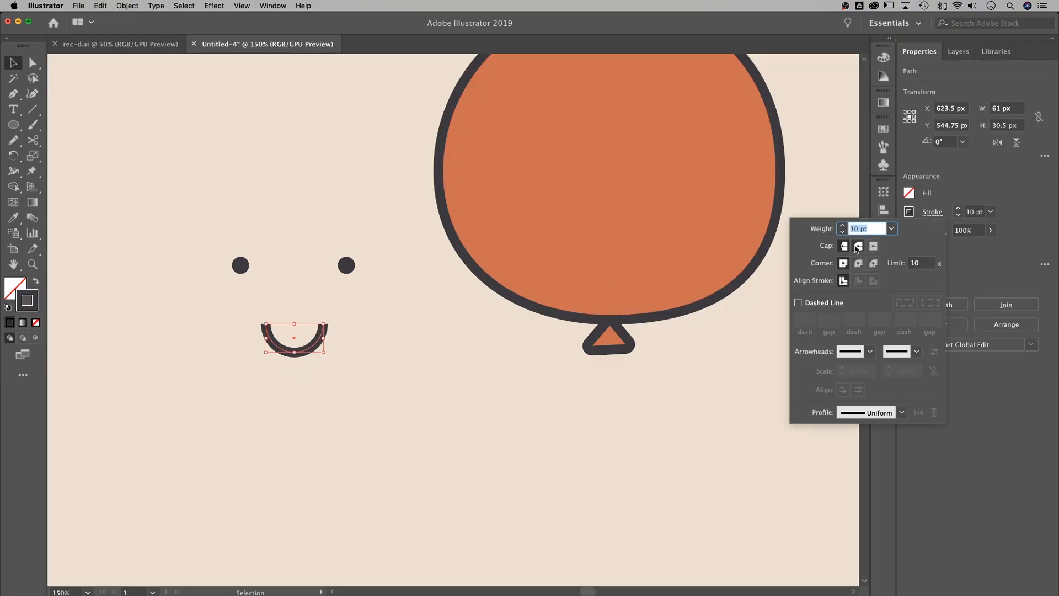
left_click(858, 246)
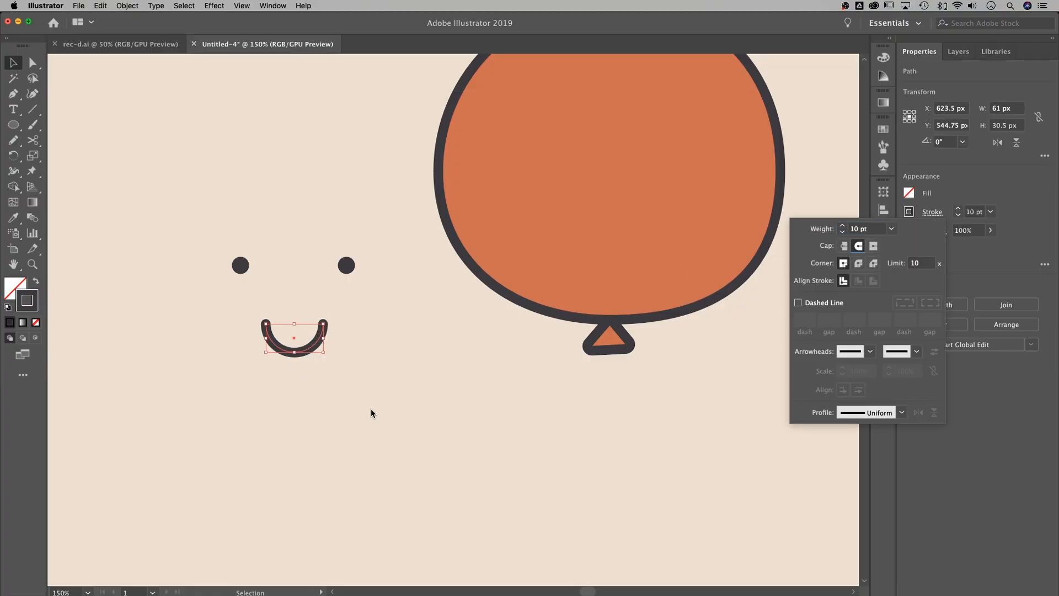
left_click(388, 312)
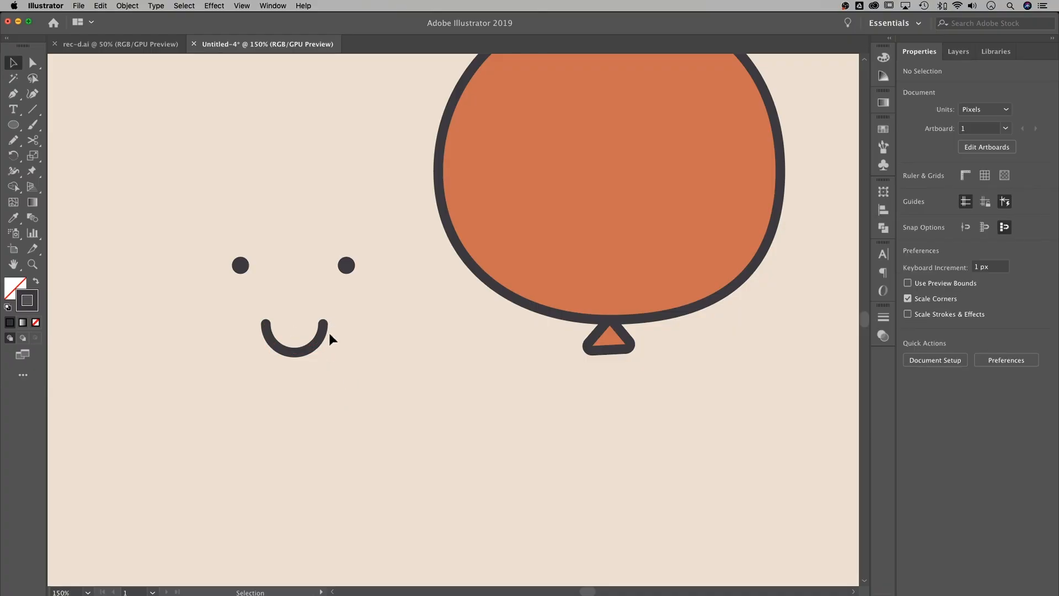
- Scale the smile down proportionally to about 49 px wide and move it up closer to the eyes
left_click(322, 342)
left_click_drag(324, 339, 320, 341)
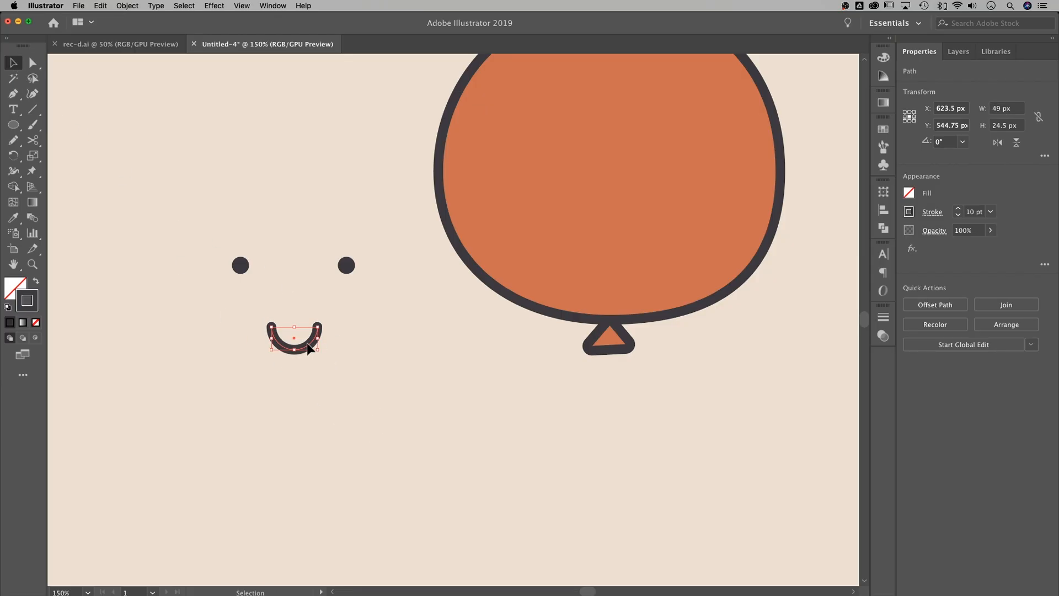
left_click_drag(308, 341, 307, 311)
left_click(389, 320)
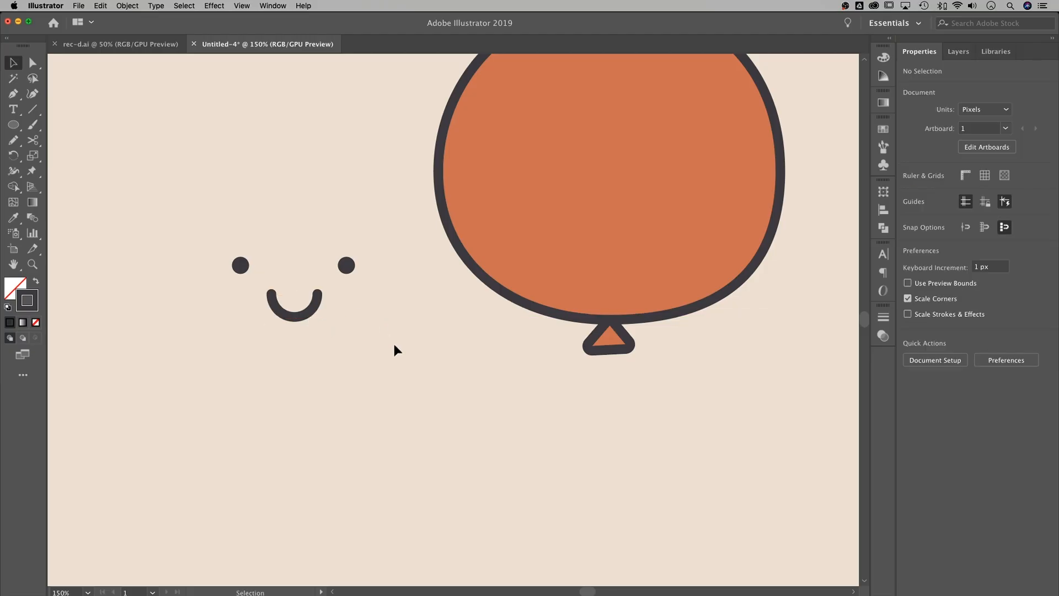
- Move the right eye horizontally outward to X 688 px to widen the gap between the eyes
scroll(394, 358, "right", 3)
scroll(395, 359, "up", 2)
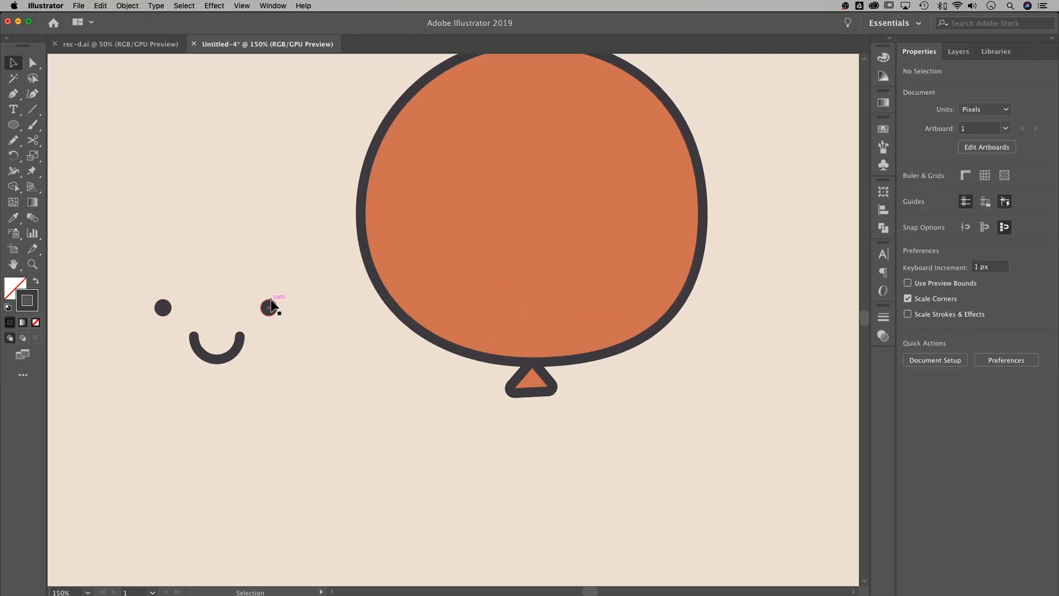
left_click_drag(273, 308, 281, 308)
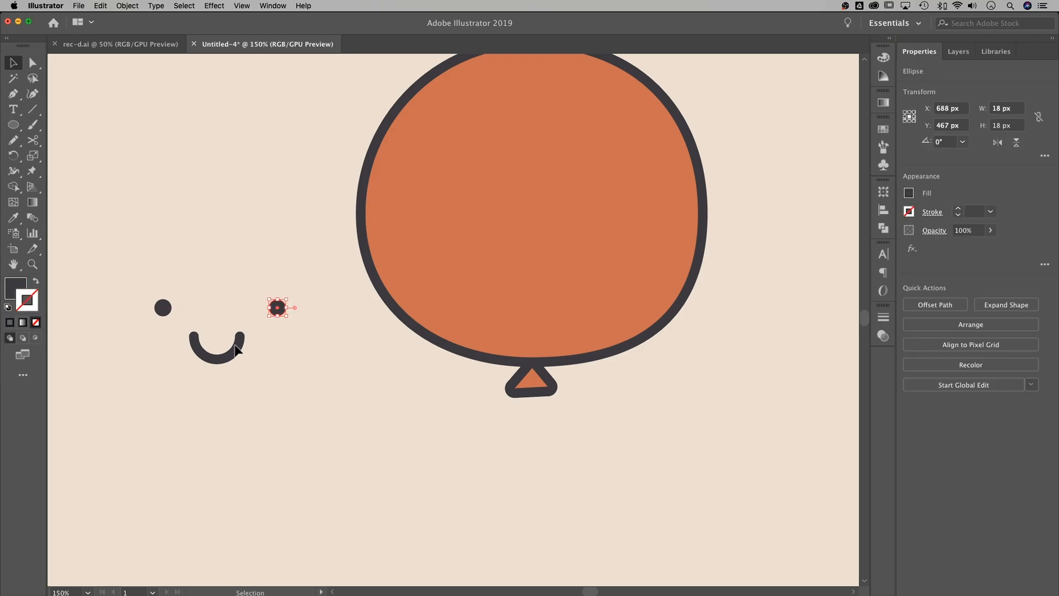
- Shift the smile right to sit between the eyes, and group it with both eyes
left_click(238, 346)
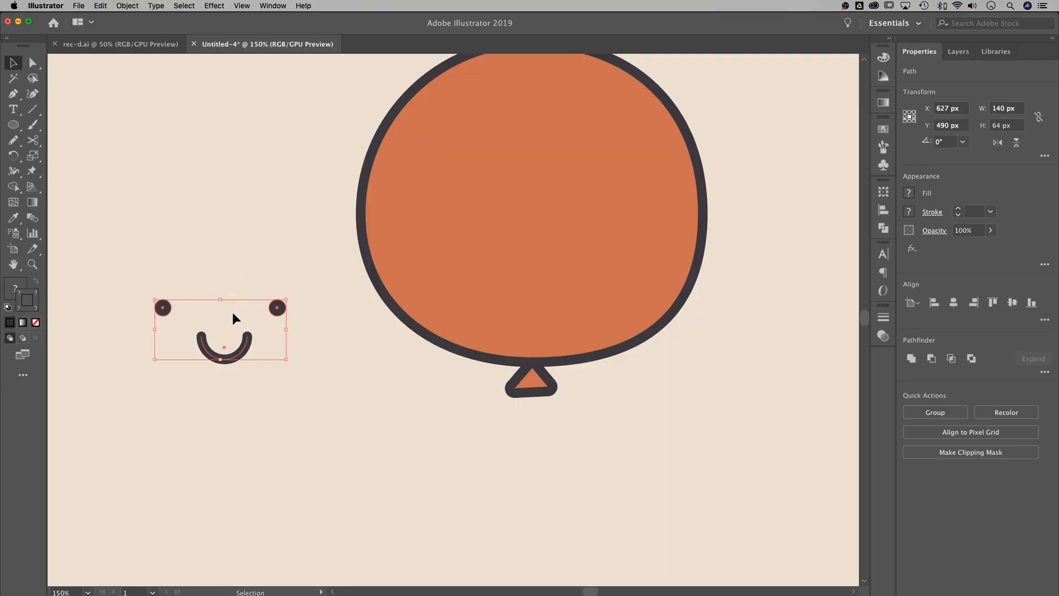
key("a")
key("v")
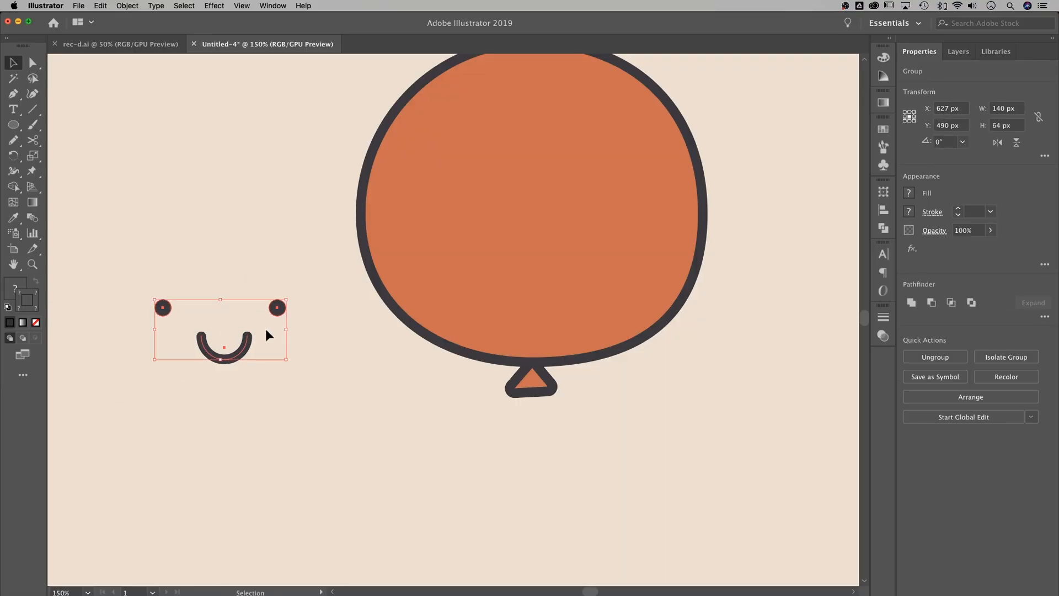
- Move the face group onto the lower half of the orange balloon, around X 959 px, Y 441 px
left_click(316, 358)
left_click(247, 353)
left_click_drag(277, 307, 590, 259)
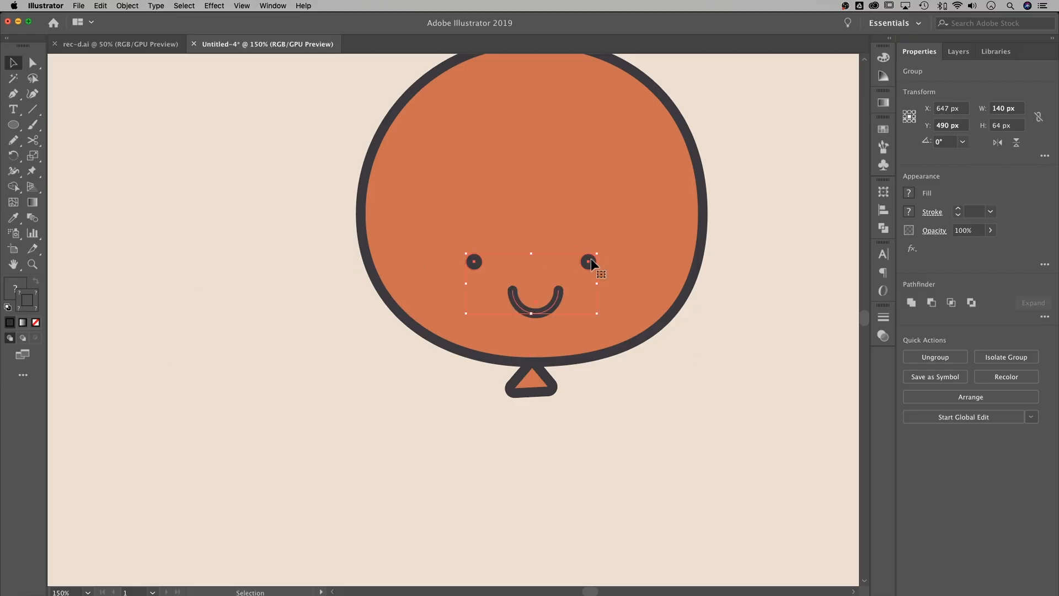
key("space")
left_click_drag(778, 254, 678, 331)
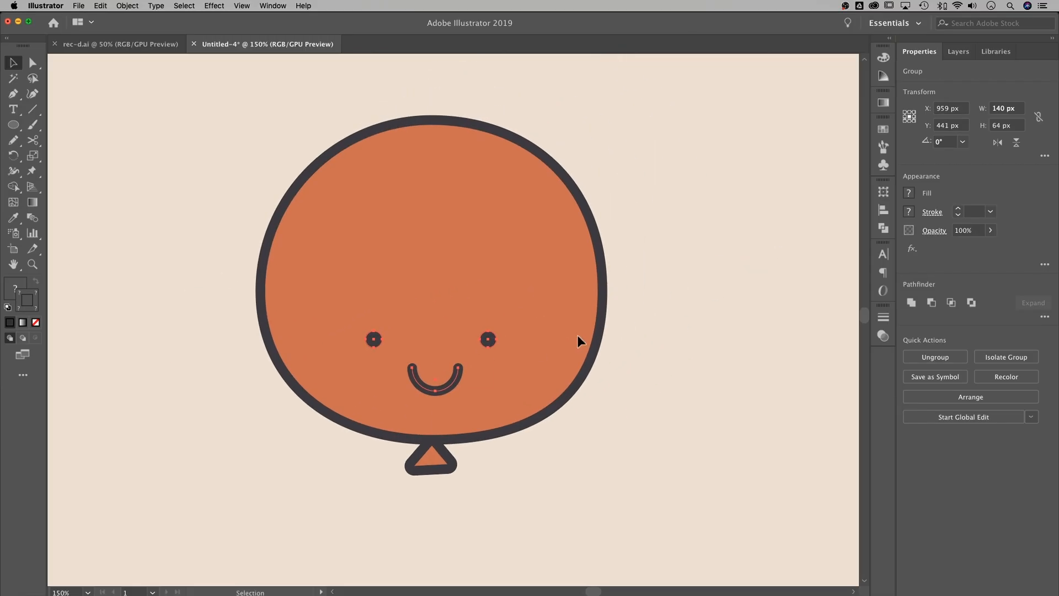
- Enlarge the face group slightly and raise it a little, keeping it centred across the balloon
left_click_drag(483, 342, 505, 311)
left_click(663, 286)
key("super+minus")
key("super+minus")
left_click_drag(553, 364, 565, 317)
mouse_move(574, 273)
left_mouse_down()
mouse_move(560, 280)
mouse_move(586, 279)
left_mouse_up()
key("super+equal")
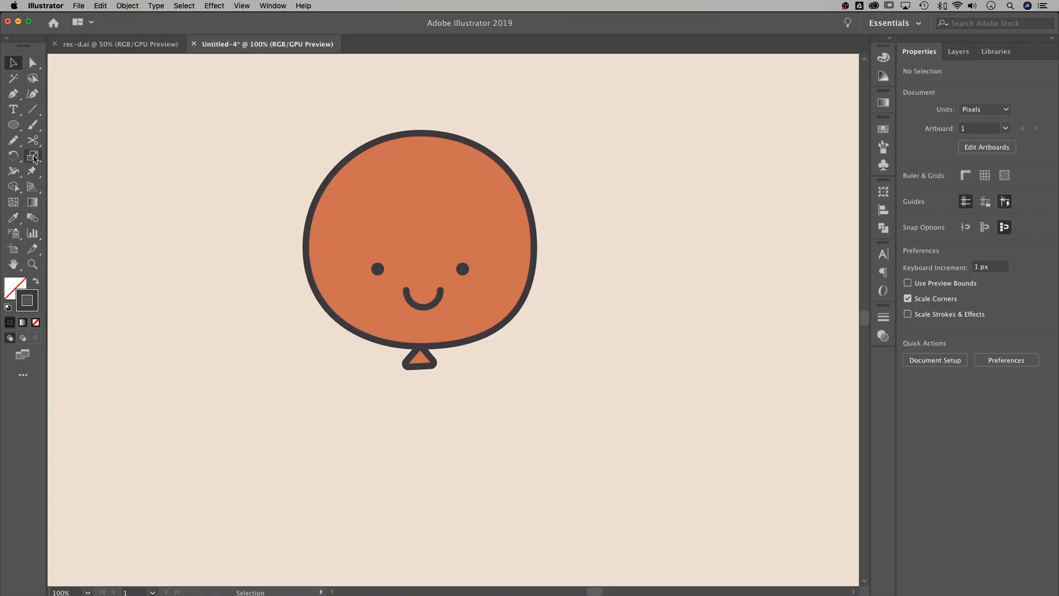
- Set the stroke colour to white with nothing selected
double_click(27, 300)
left_click(552, 189)
left_click_drag(528, 155, 516, 137)
left_click(778, 156)
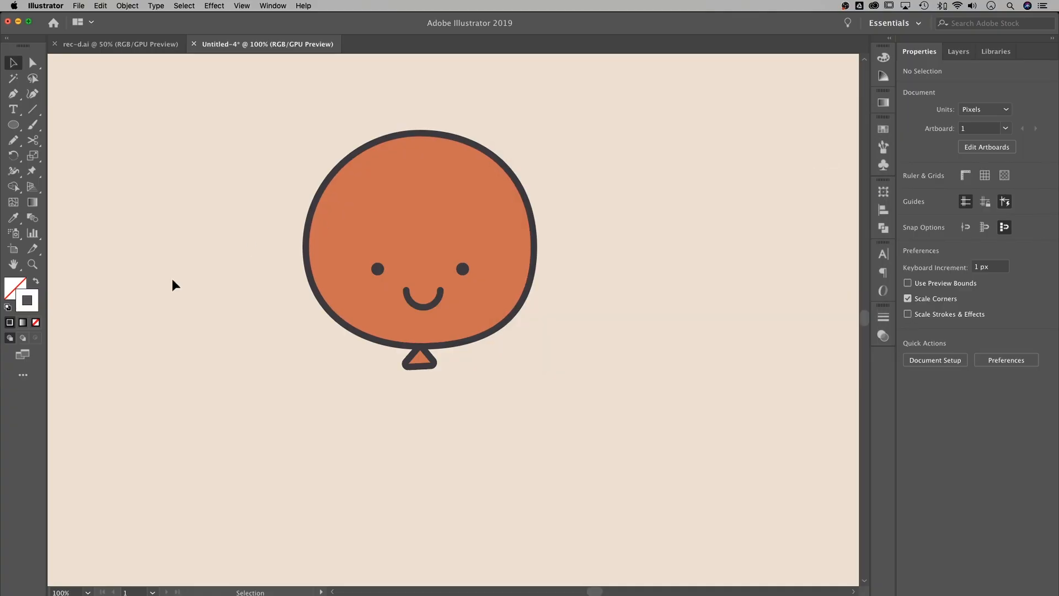
- Draw an unfilled white-stroked circle about 386 px wide over the balloon, offset slightly down and to the right
left_click(13, 125)
left_click_drag(152, 340, 286, 329)
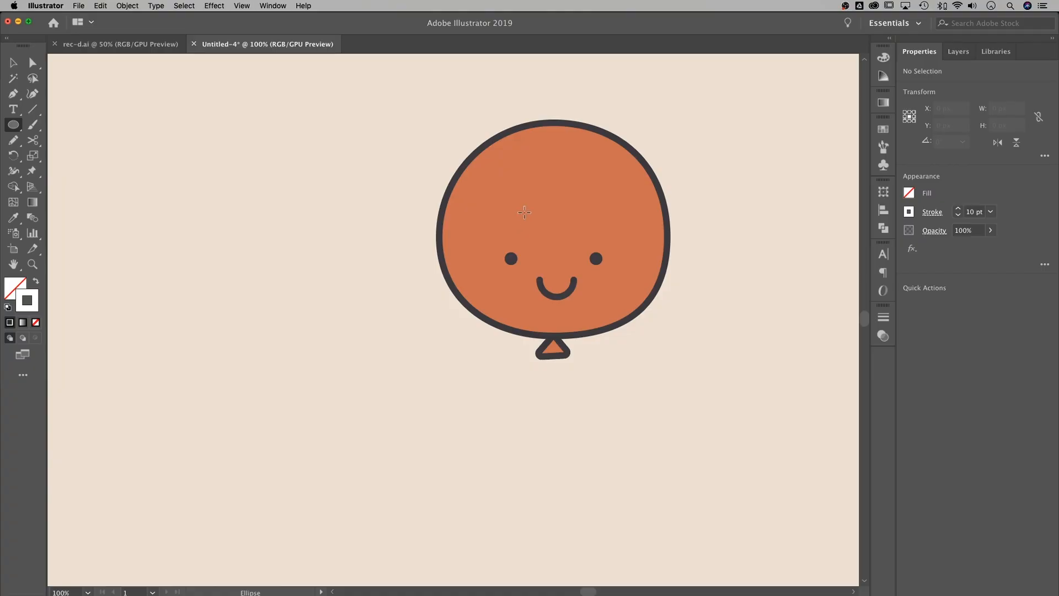
left_click_drag(493, 162, 734, 382)
left_click(12, 64)
left_click_drag(680, 182, 646, 153)
left_click_drag(561, 161, 505, 205)
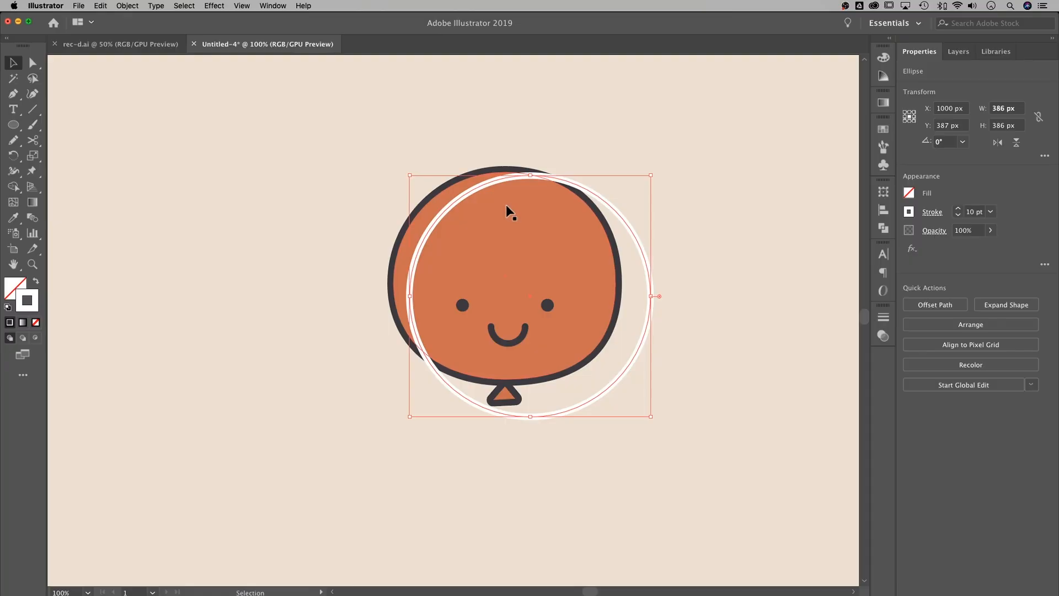
- Add four anchor points with the Pen tool along the white circle's upper-left arc, the lower three closely spaced
key("super+equal")
key("super+equal")
key("super+equal")
left_click_drag(368, 187, 543, 346)
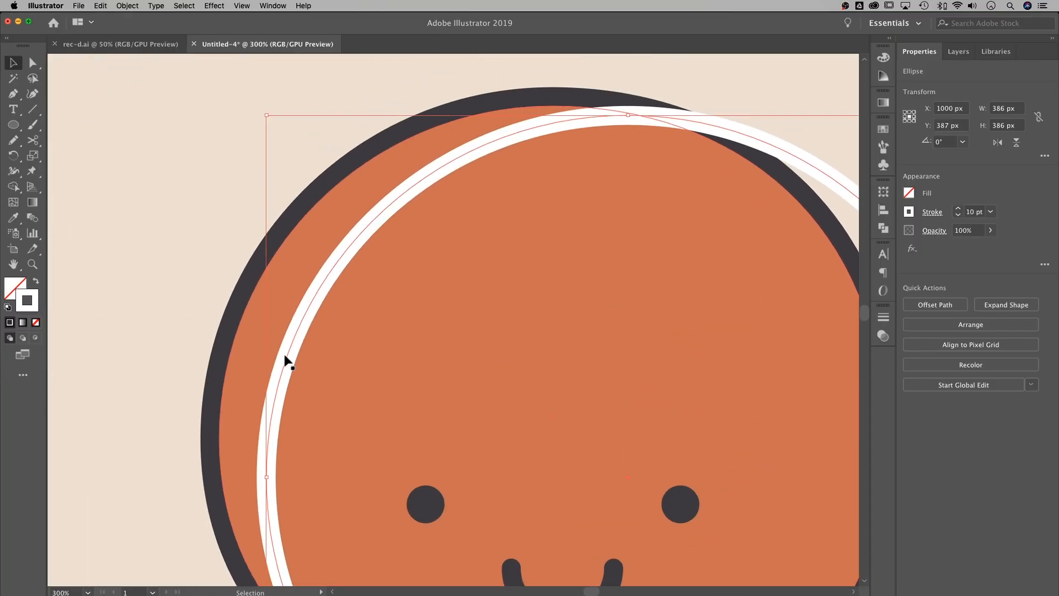
key("p")
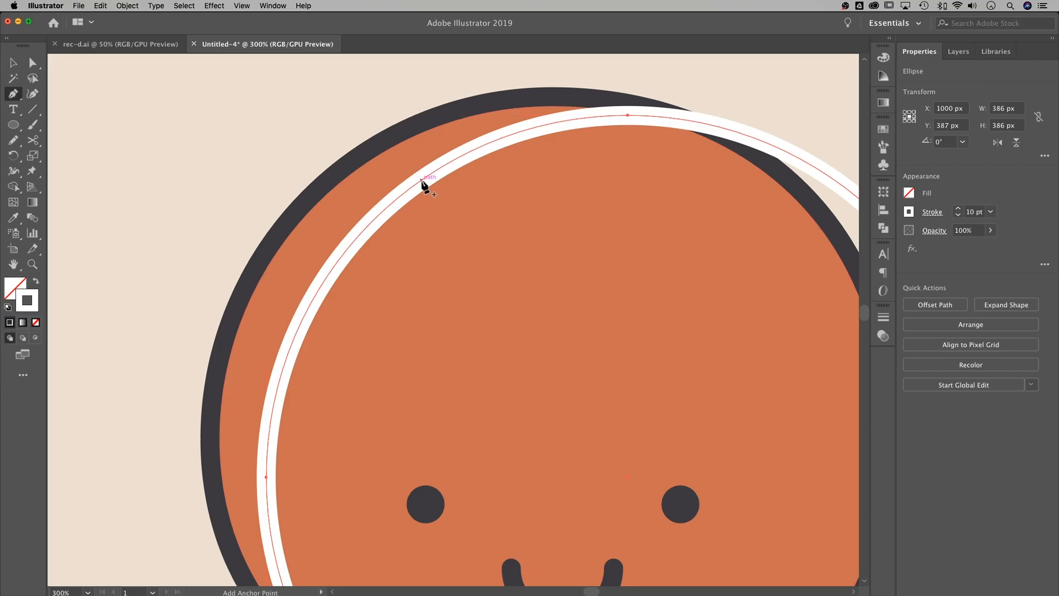
left_click(422, 180)
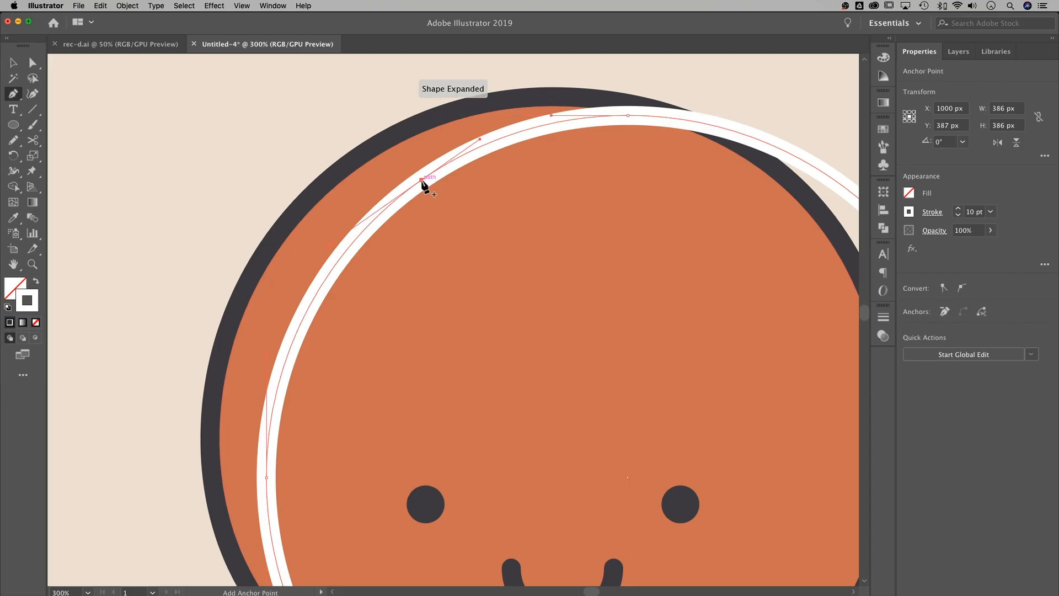
left_click(343, 255)
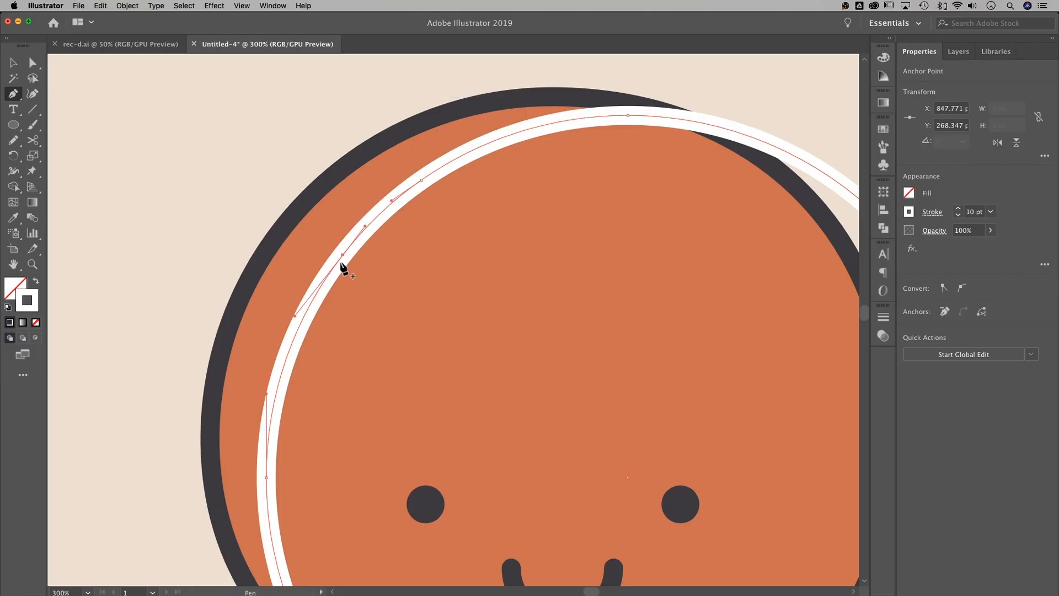
left_click(321, 285)
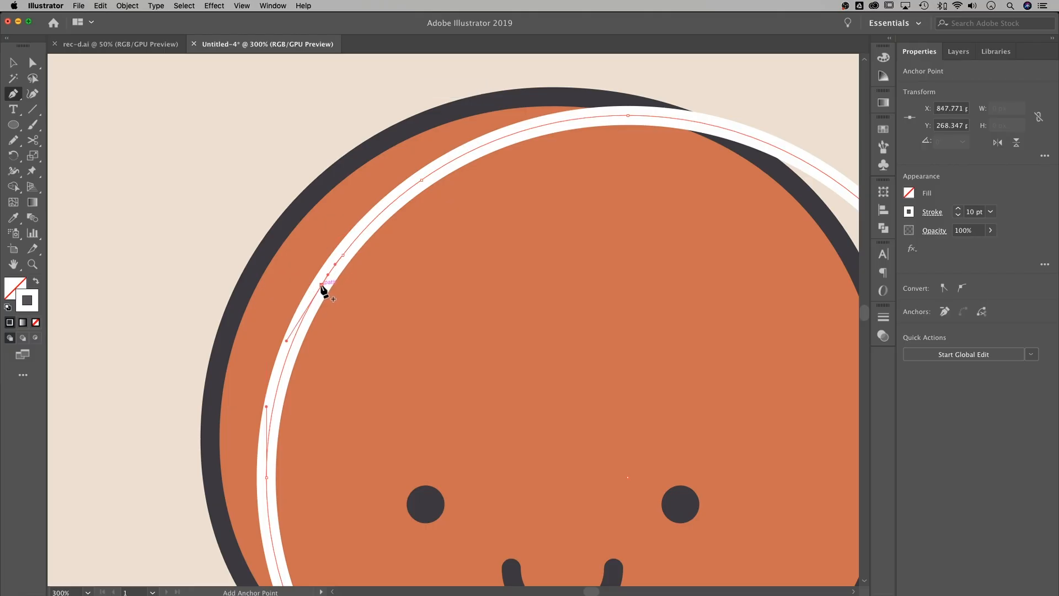
left_click(303, 318)
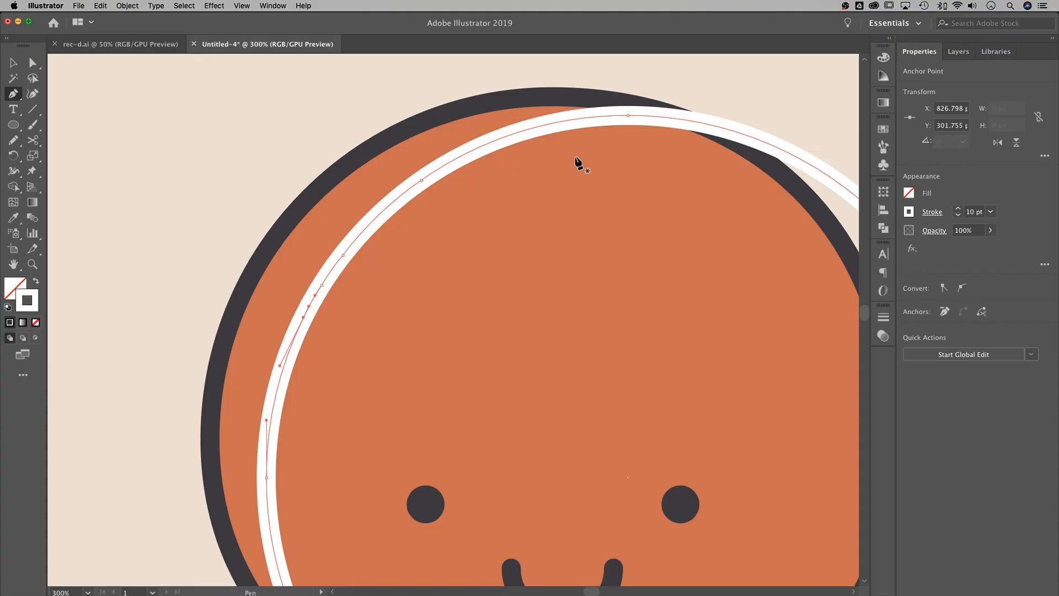
- Delete the white circle's top anchor point to open the path at the upper-left arc
key("super+minus")
key("super+minus")
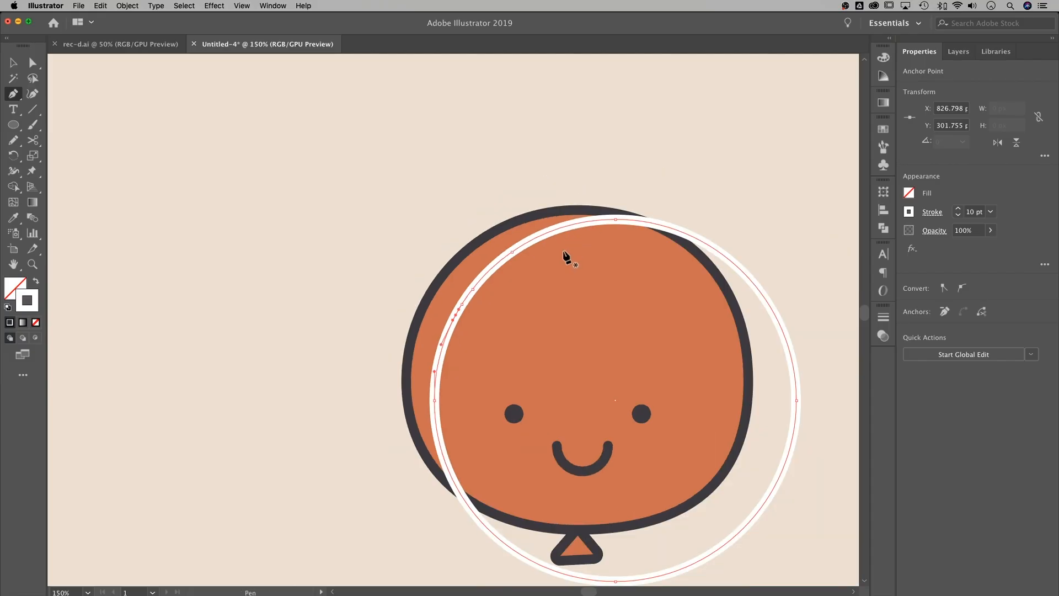
left_click_drag(553, 266, 456, 219)
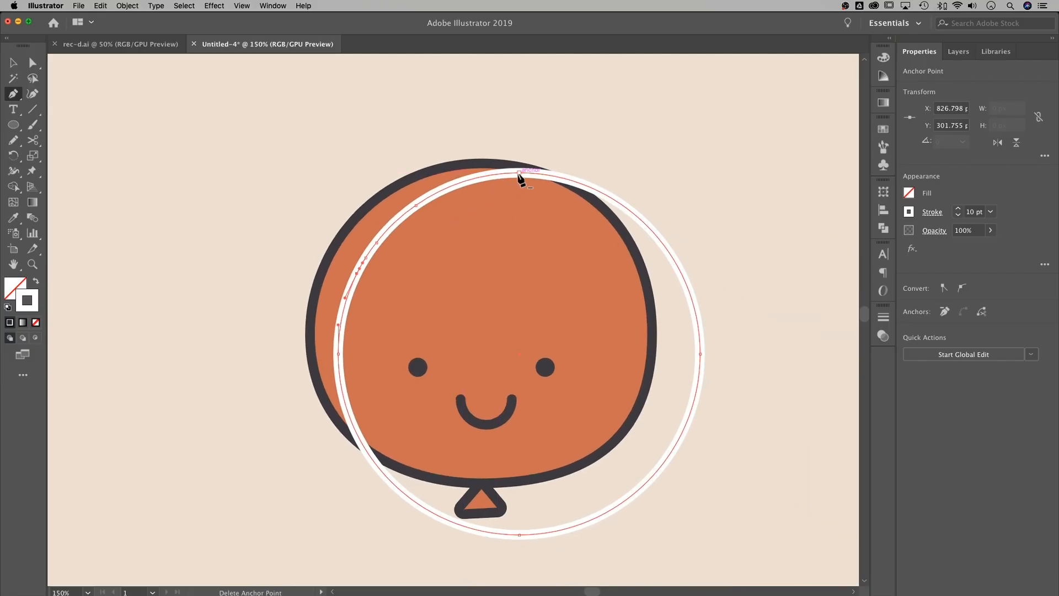
key("v")
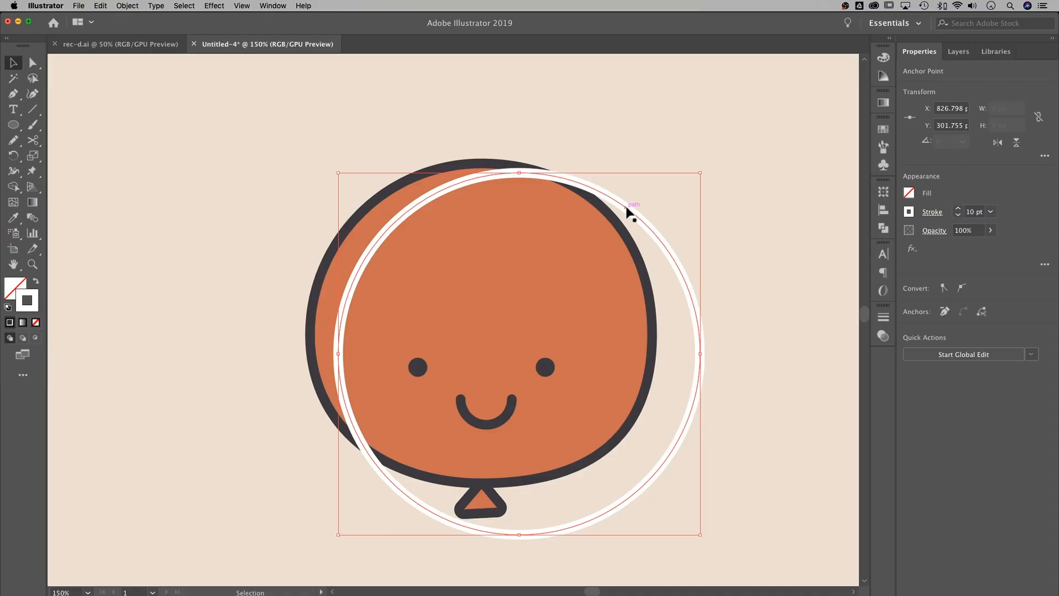
key("a")
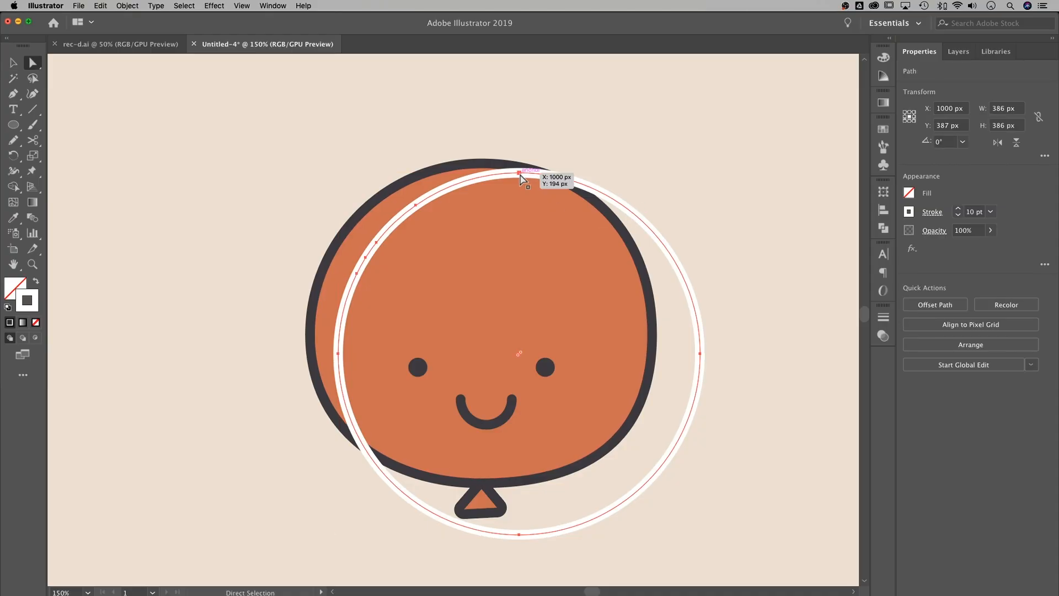
left_click(519, 172)
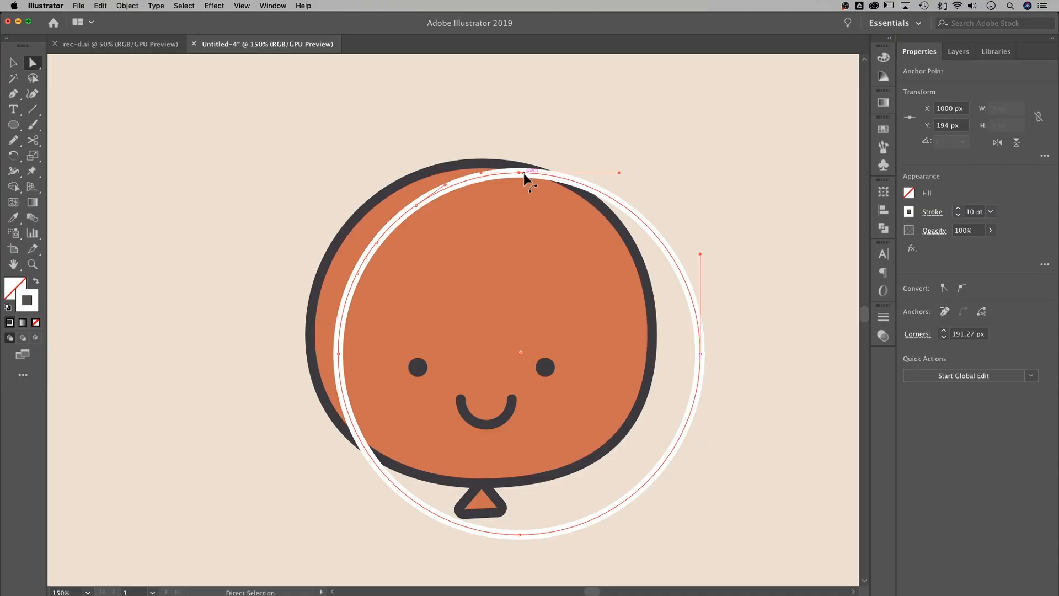
key("Delete")
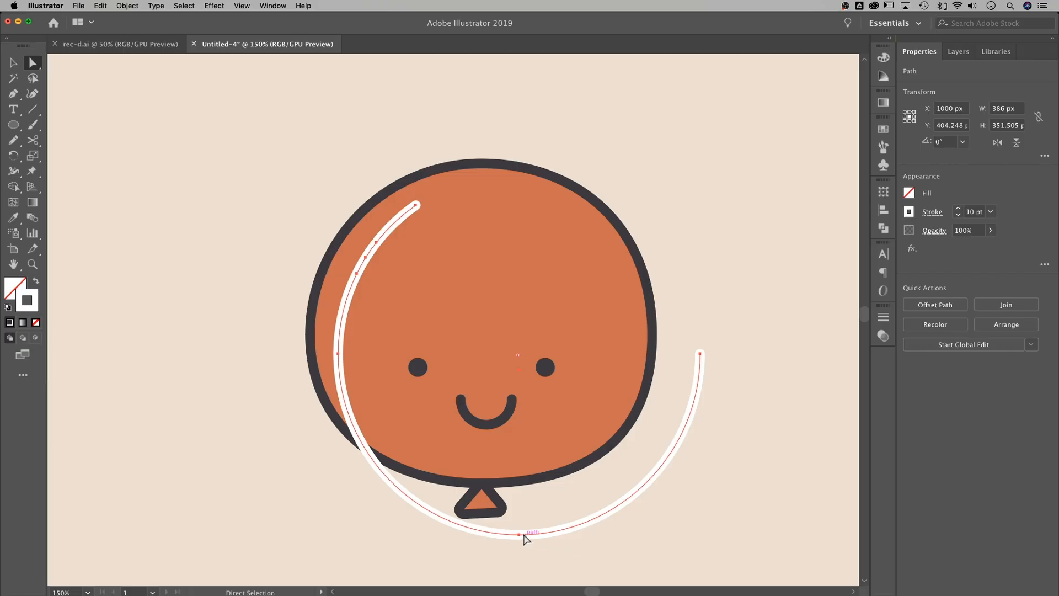
- Delete the white path's right, bottom and left anchor points, leaving only a short highlight arc at the balloon's upper left
left_click_drag(699, 382, 697, 381)
key("Delete")
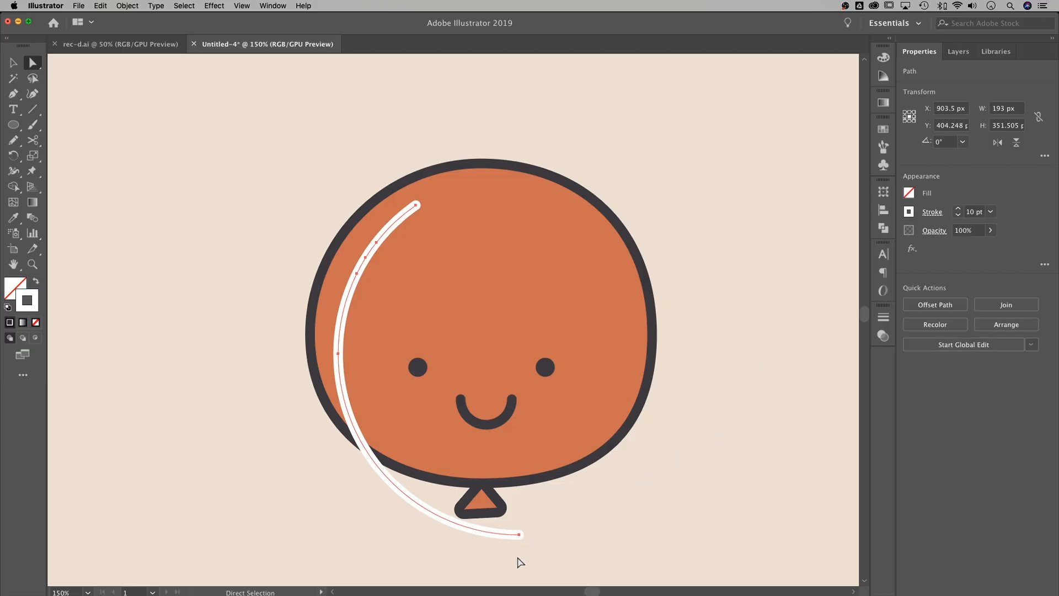
left_click_drag(521, 531, 522, 528)
key("Delete")
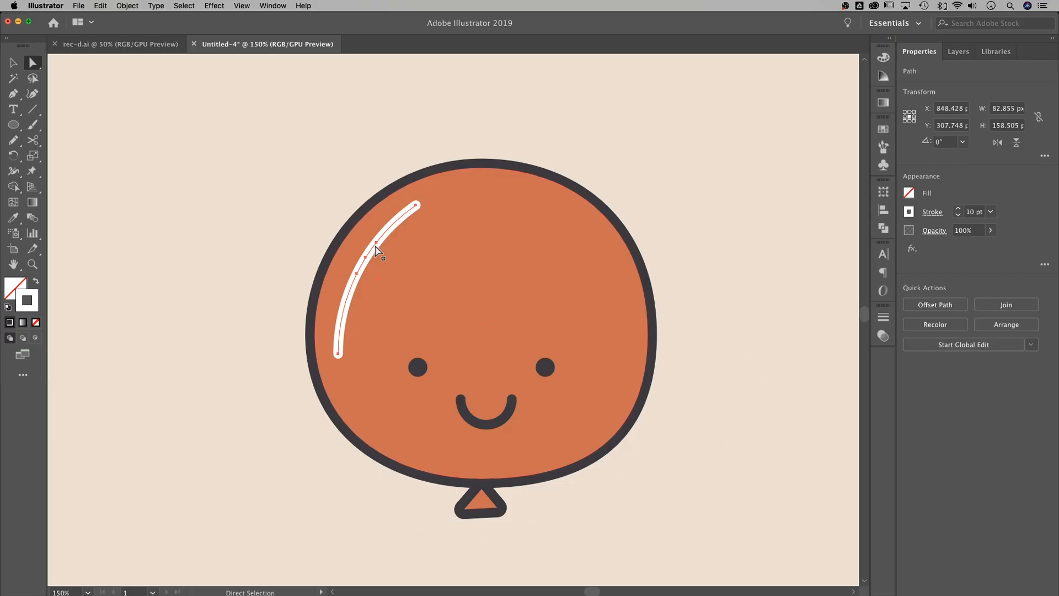
left_click_drag(330, 343, 379, 366)
key("Delete")
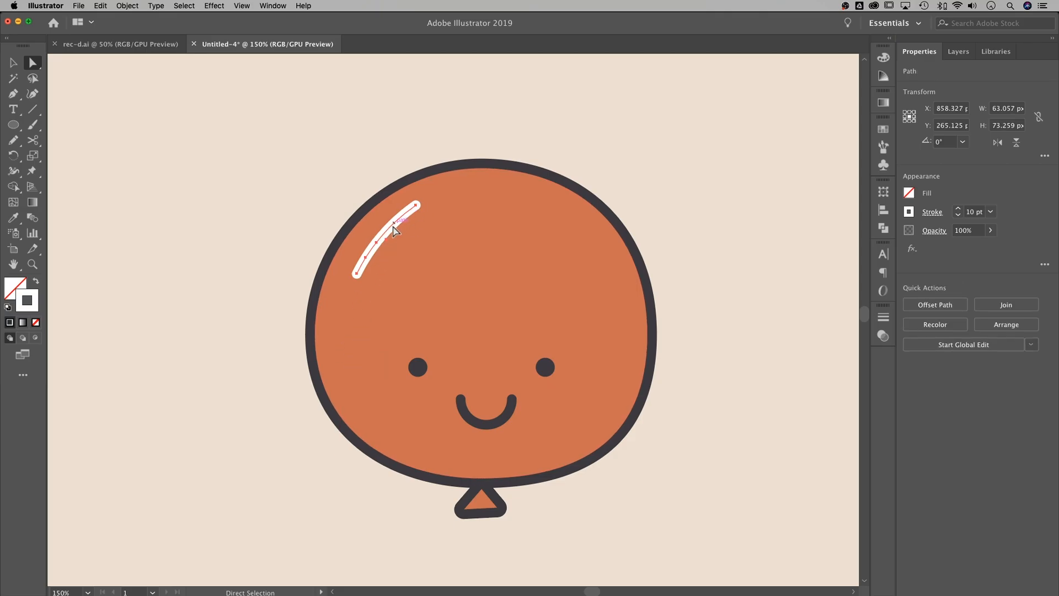
- Cut the white highlight arc at its two middle anchor points with the Scissors tool and delete the piece between them
scroll(370, 256, "up", 5)
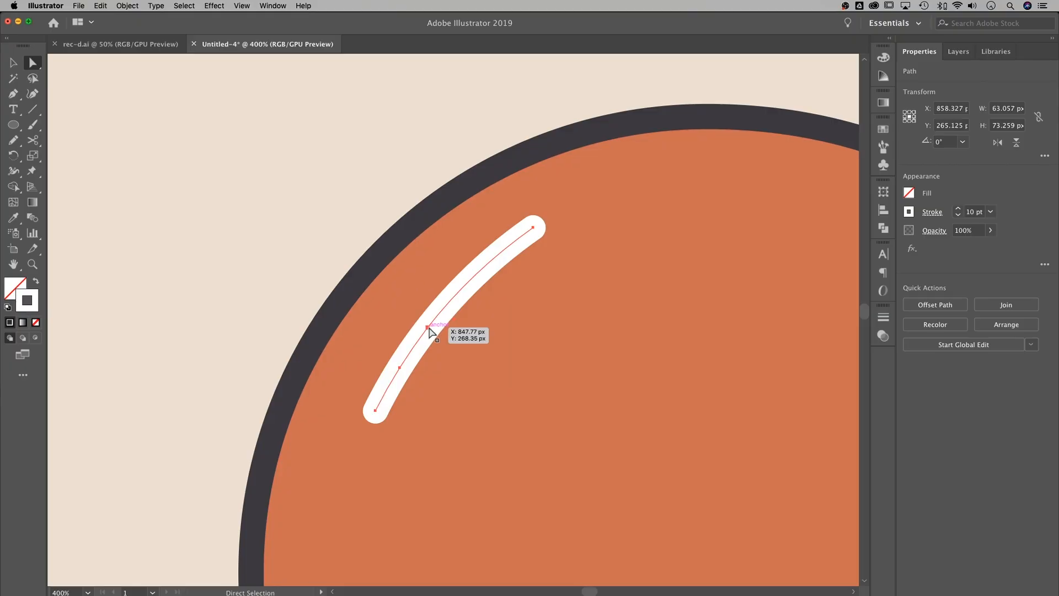
left_click(33, 141)
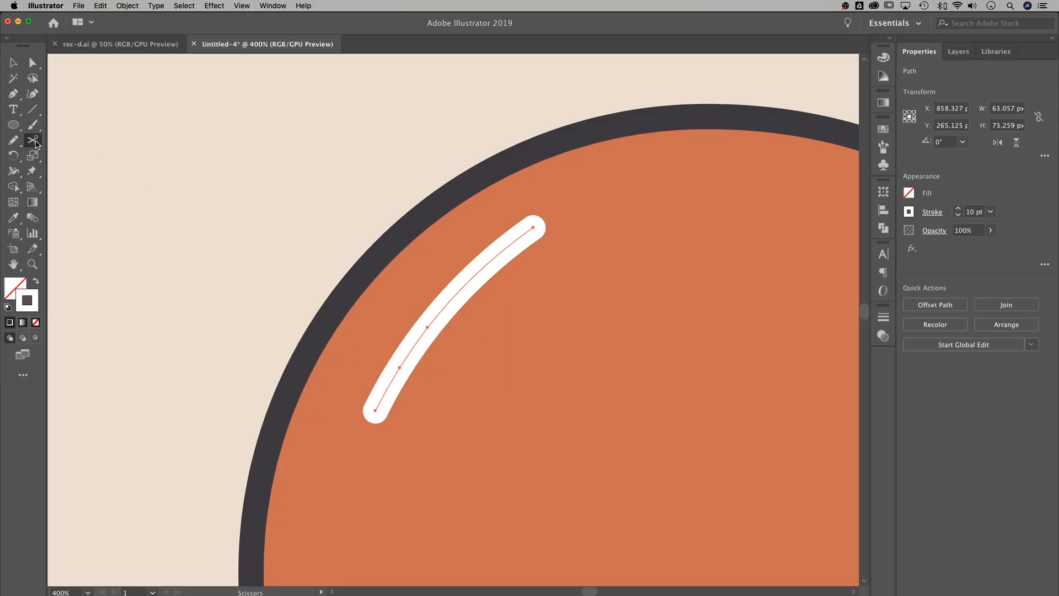
left_click(428, 327)
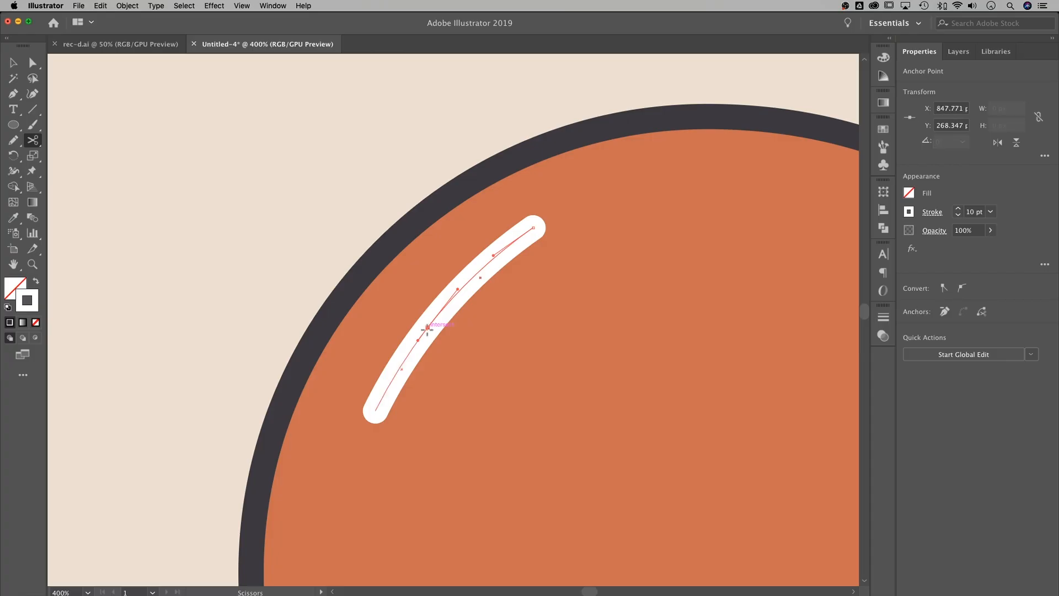
left_click(401, 367)
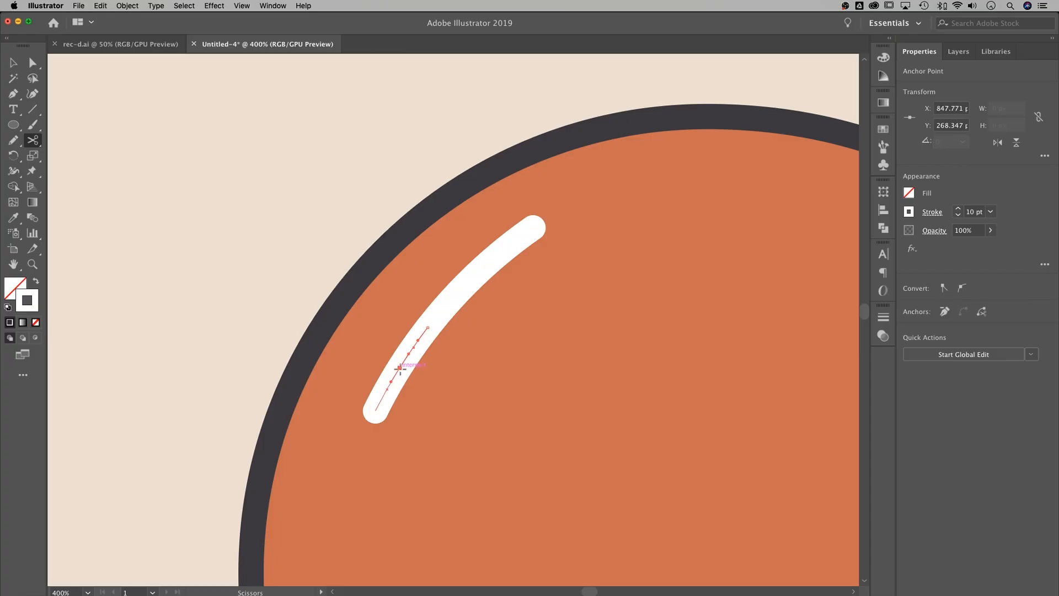
key("v")
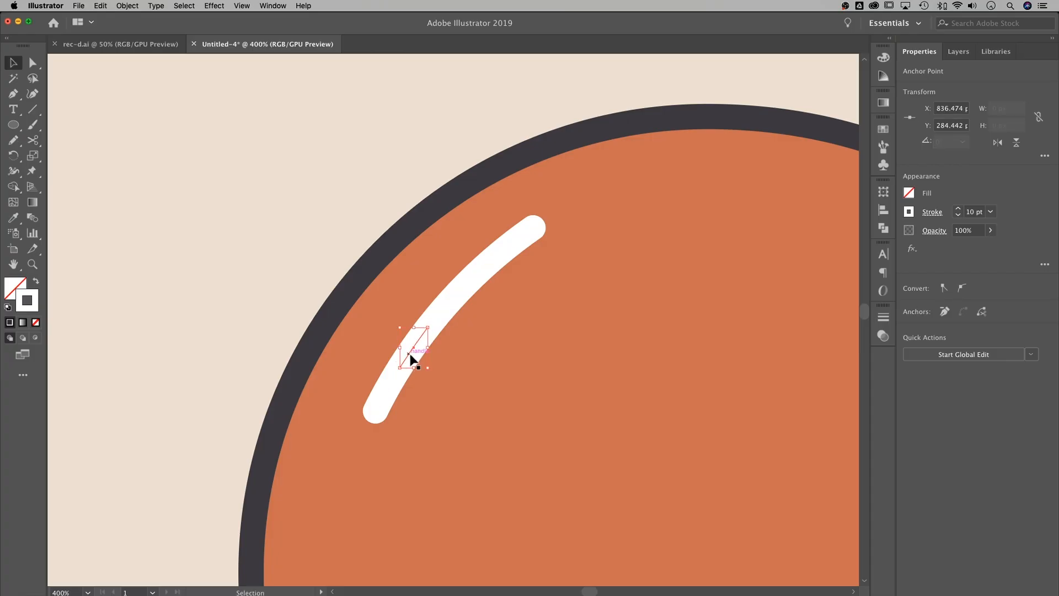
key("Delete")
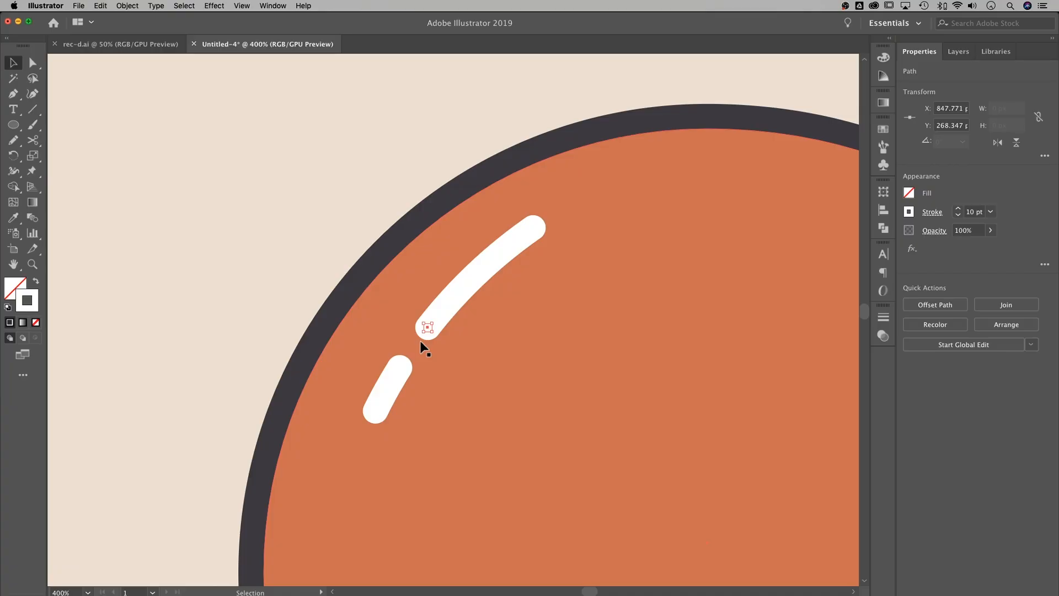
key("super+shift+a")
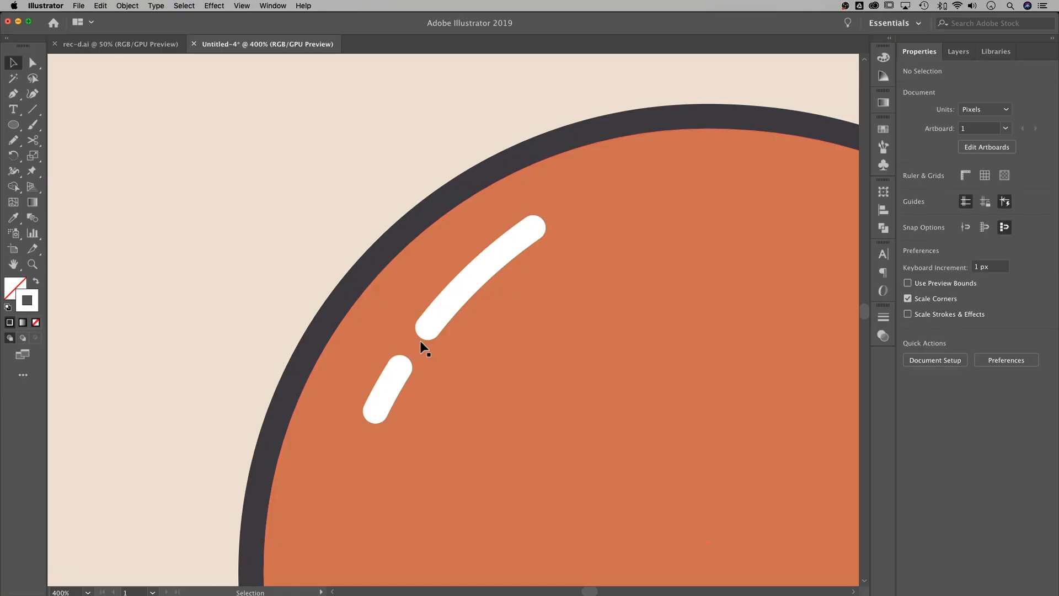
- Rotate both highlight pieces together slightly clockwise and shift them a little up and left toward the balloon's outline
key("super+minus")
left_click_drag(451, 347, 377, 339)
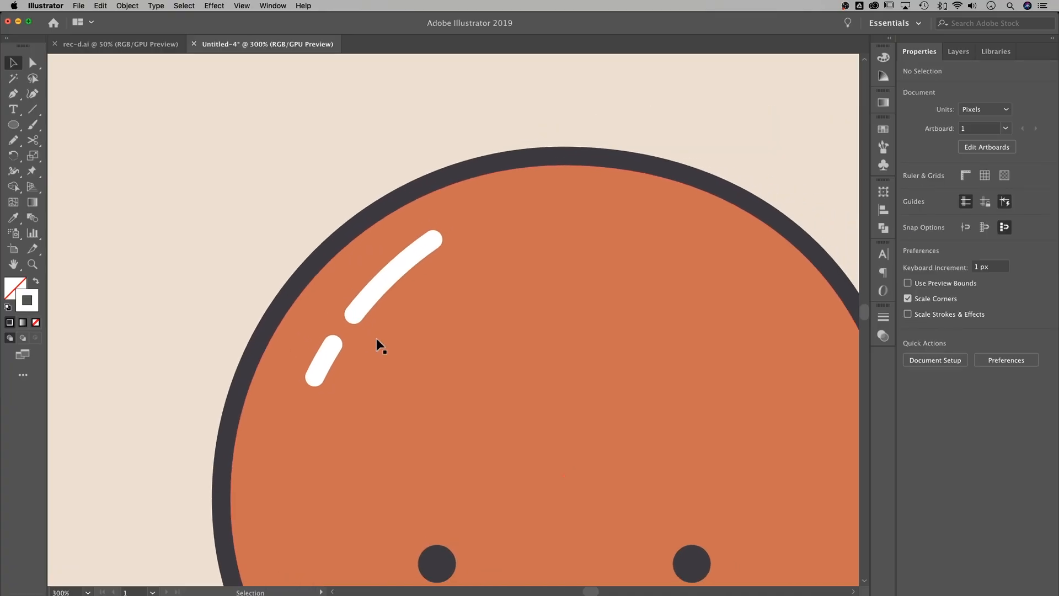
left_click(373, 283)
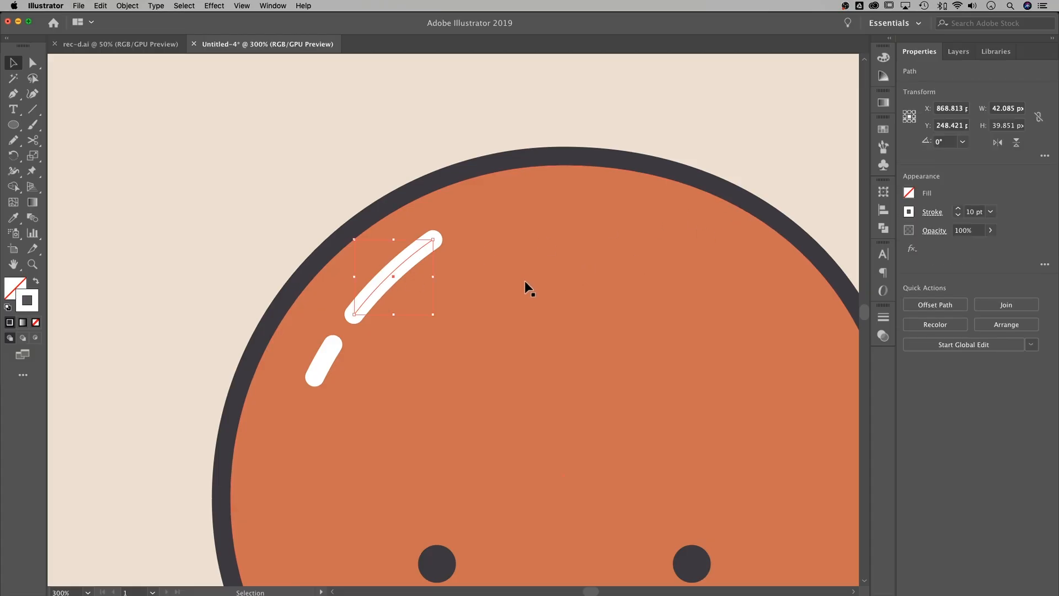
left_click(323, 359, "shift")
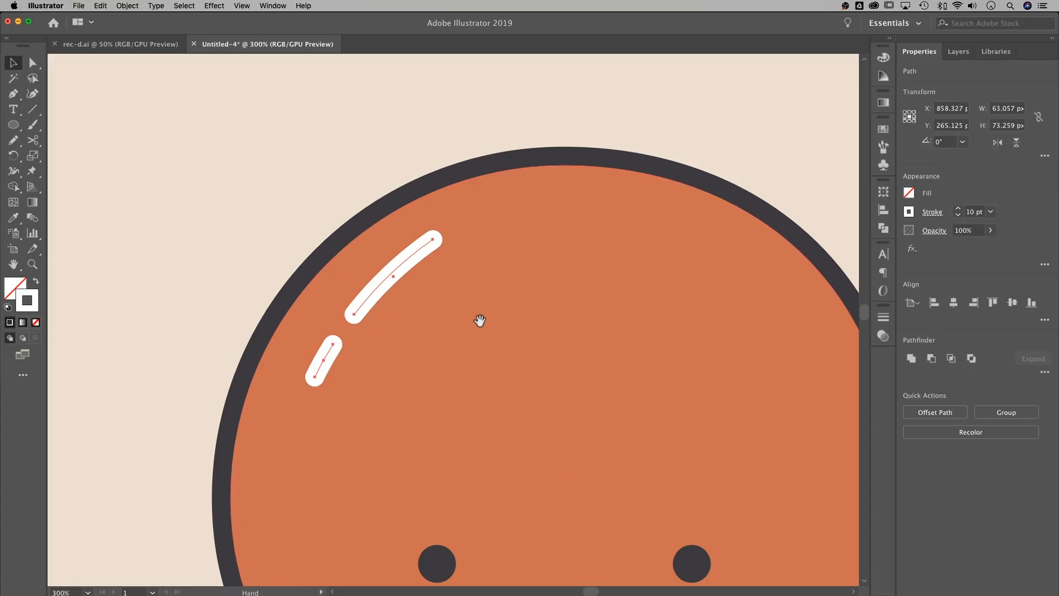
left_click_drag(481, 320, 472, 298)
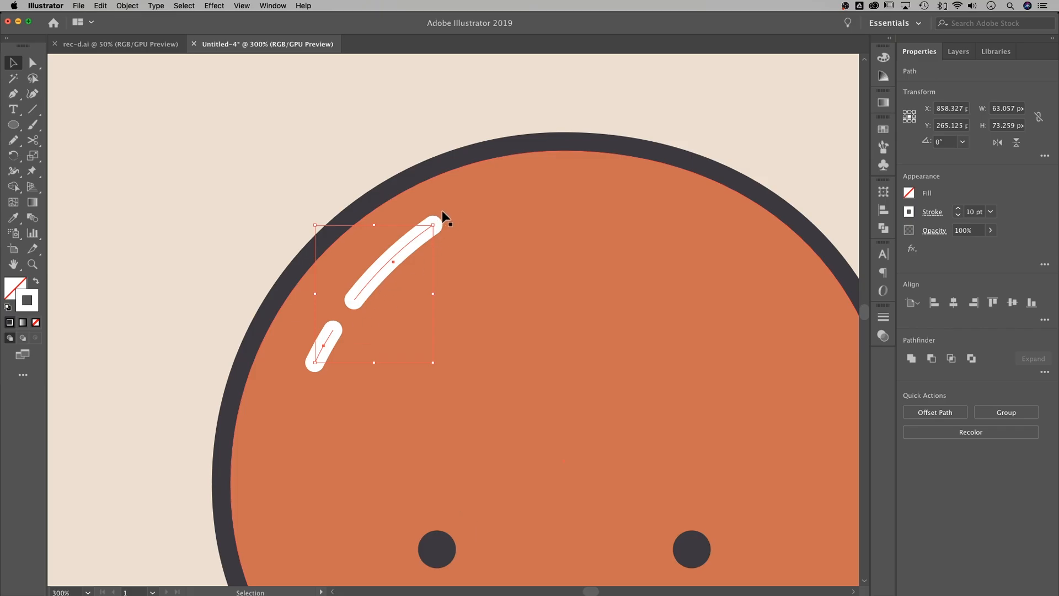
mouse_move(436, 223)
left_mouse_down()
mouse_move(459, 219)
mouse_move(406, 246)
left_mouse_up()
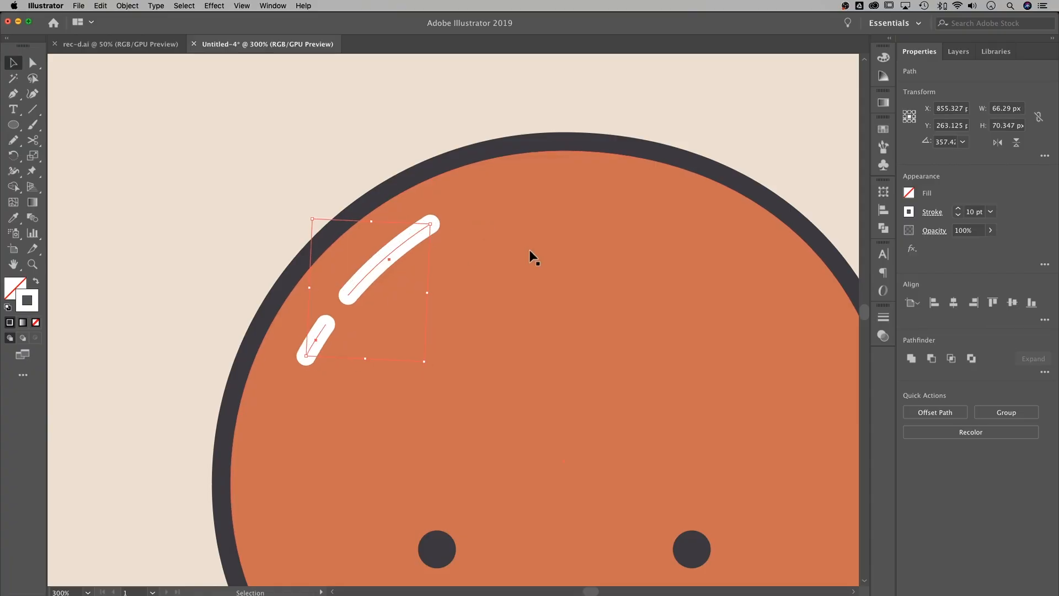
- Set the stroke weight of both highlight pieces to 15 pt and deselect them
left_click(975, 212)
type("15")
key("Return")
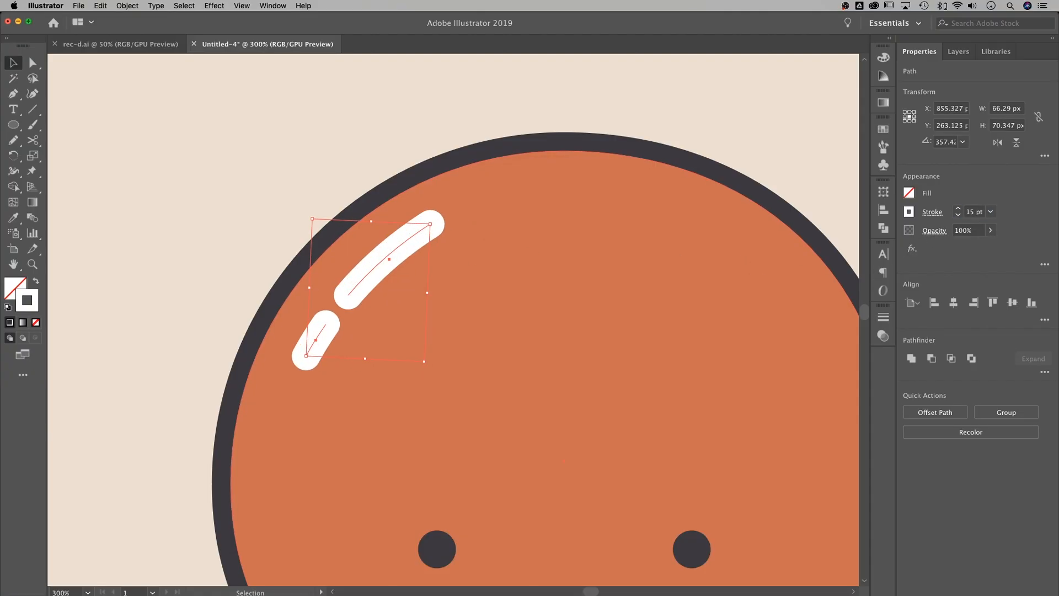
left_click(359, 123)
- Move the short highlight piece slightly down and left to widen the gap, and rotate both pieces a little more clockwise
scroll(350, 189, "down", 3)
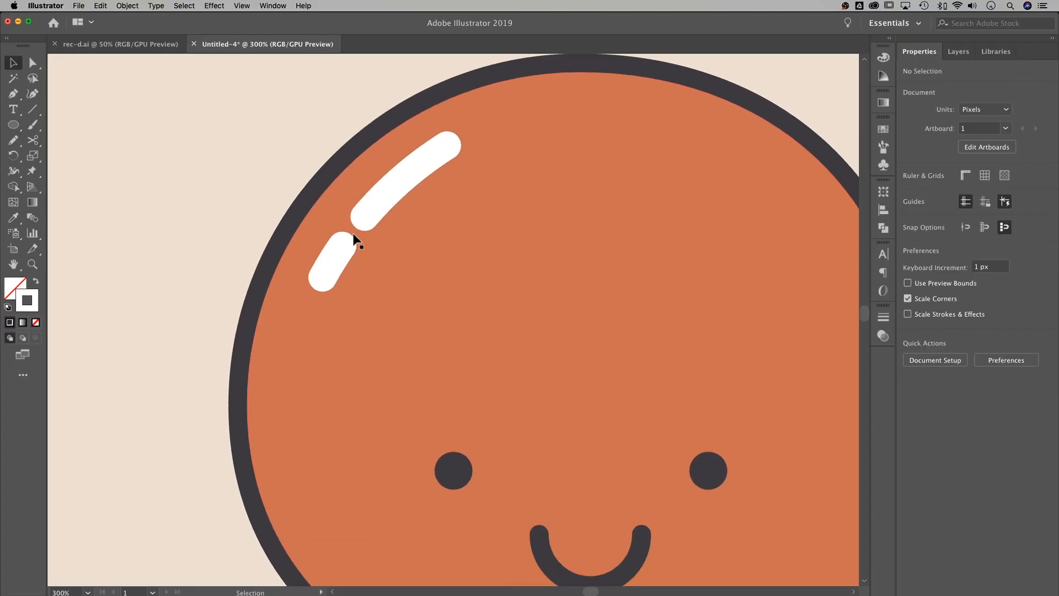
left_click_drag(333, 259, 331, 267)
key("space")
left_click_drag(448, 219, 398, 228)
left_click(368, 199, "shift")
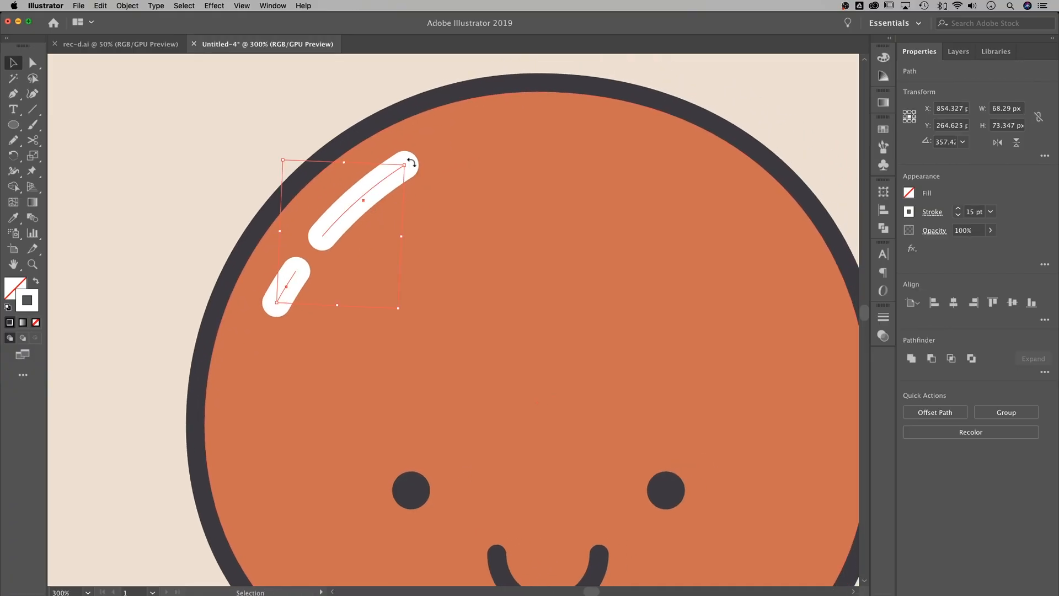
left_click_drag(411, 161, 414, 165)
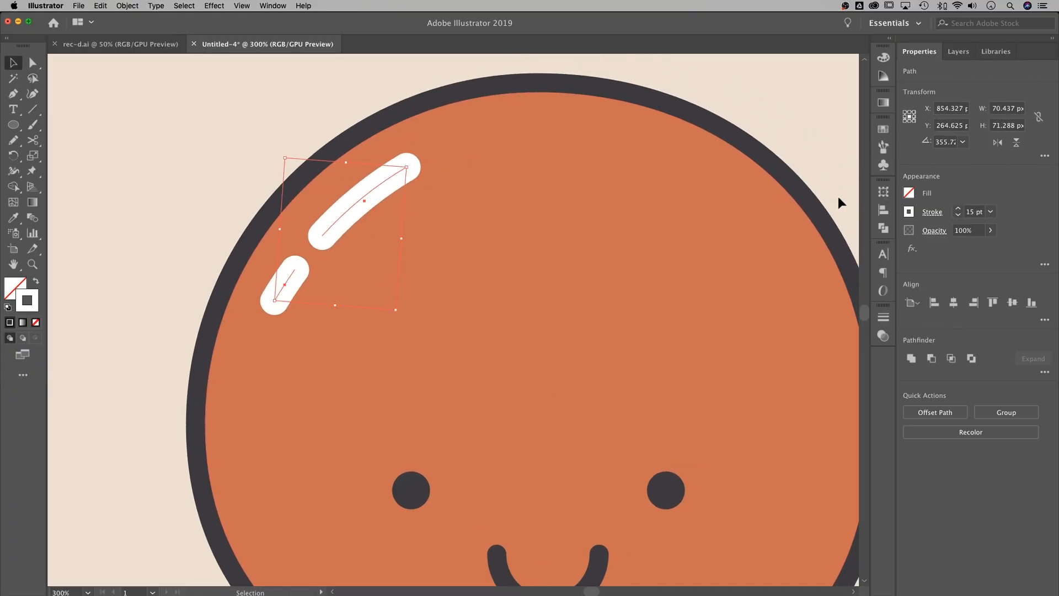
- Set the opacity of both highlight pieces to 50% and deselect them
left_click(976, 232)
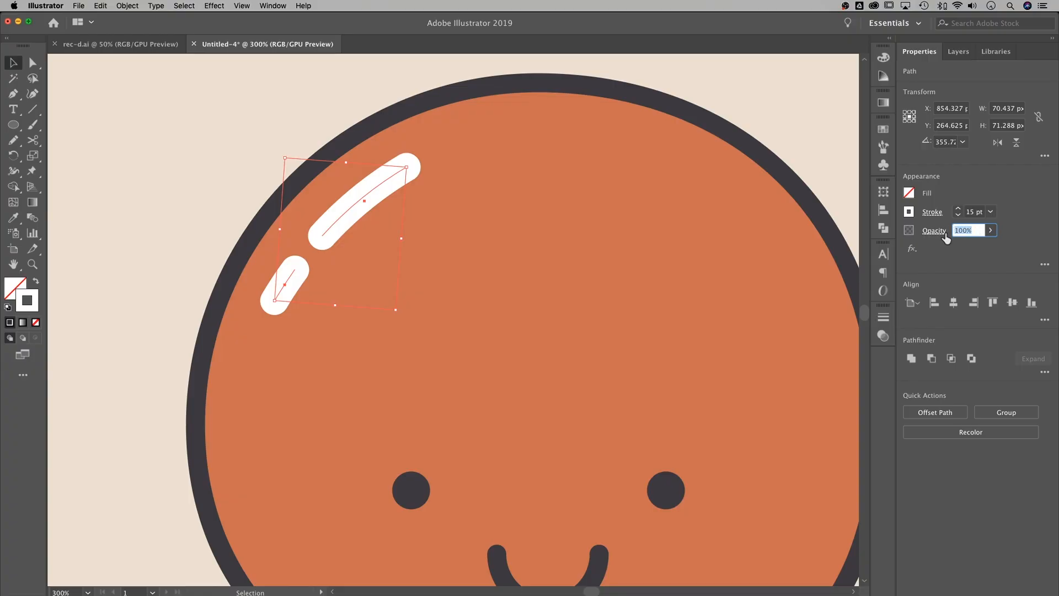
type("50")
key("Return")
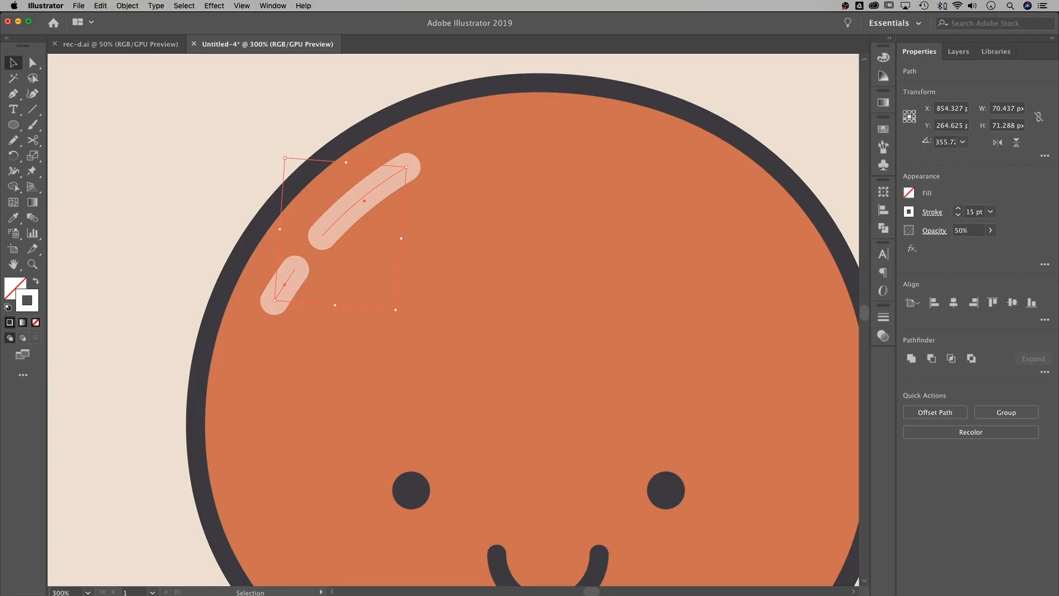
left_click(806, 127)
- Duplicate the whole balloon character and place the copy to the left of the original at the same height
key("super+minus")
key("super+minus")
left_click_drag(713, 356, 671, 275)
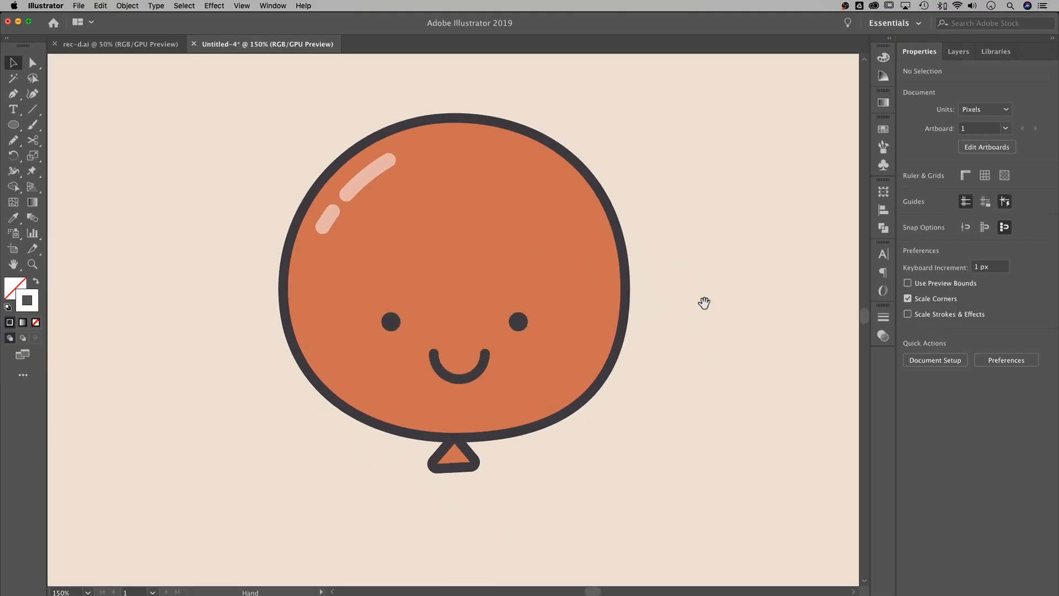
left_click_drag(710, 283, 683, 250)
key("super+minus")
key("super+minus")
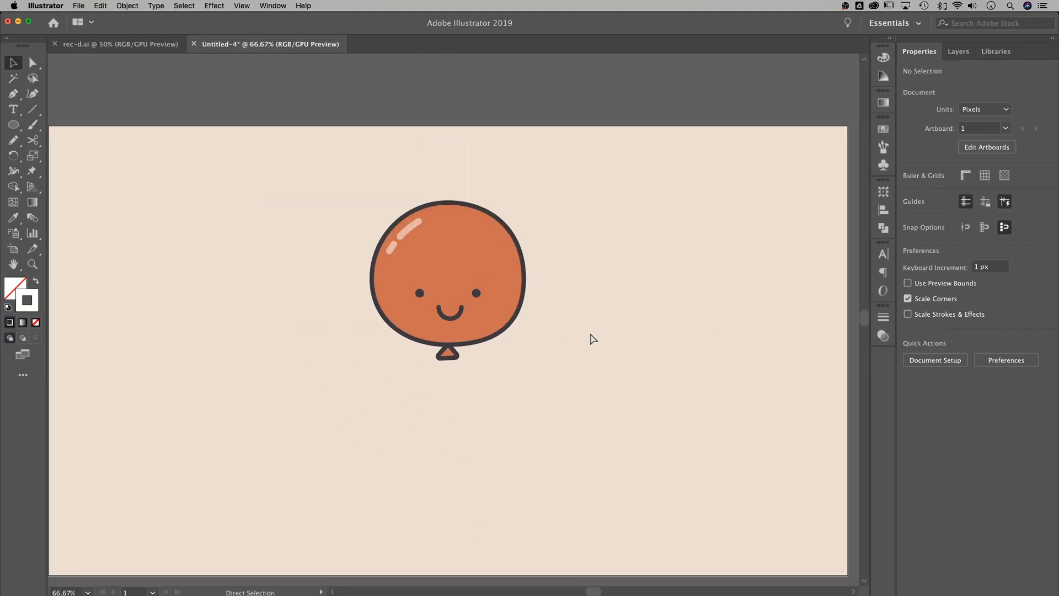
key("super+a")
left_click_drag(389, 338, 507, 341)
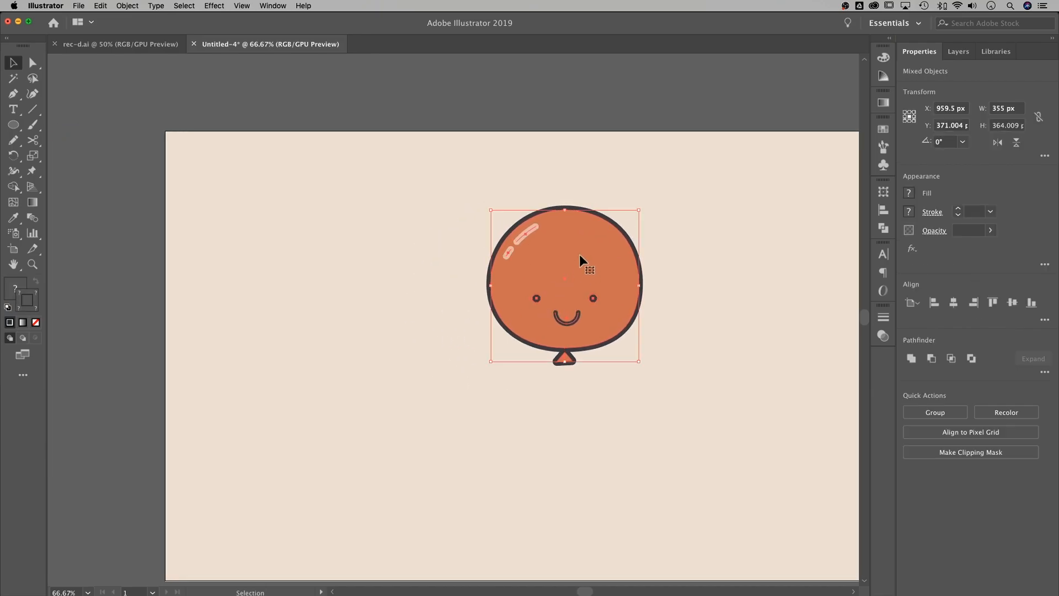
left_click_drag(582, 252, 335, 252)
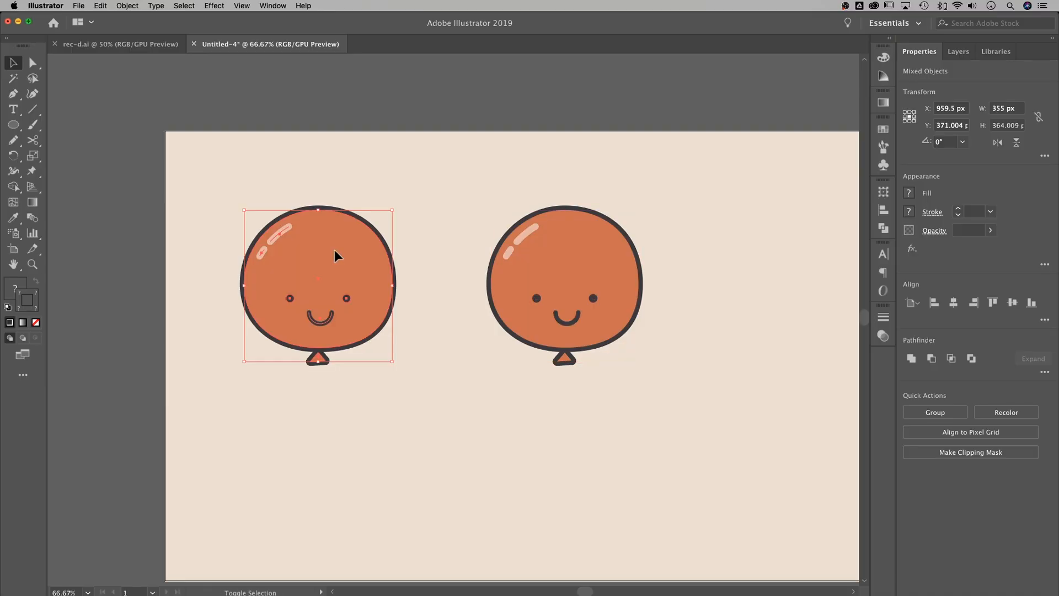
left_click(444, 259)
- Delete the knot, smile, eyes and both highlight pieces from the left balloon copy, leaving only its body
key("super+1")
key("super+equal")
scroll(371, 310, "left", 5)
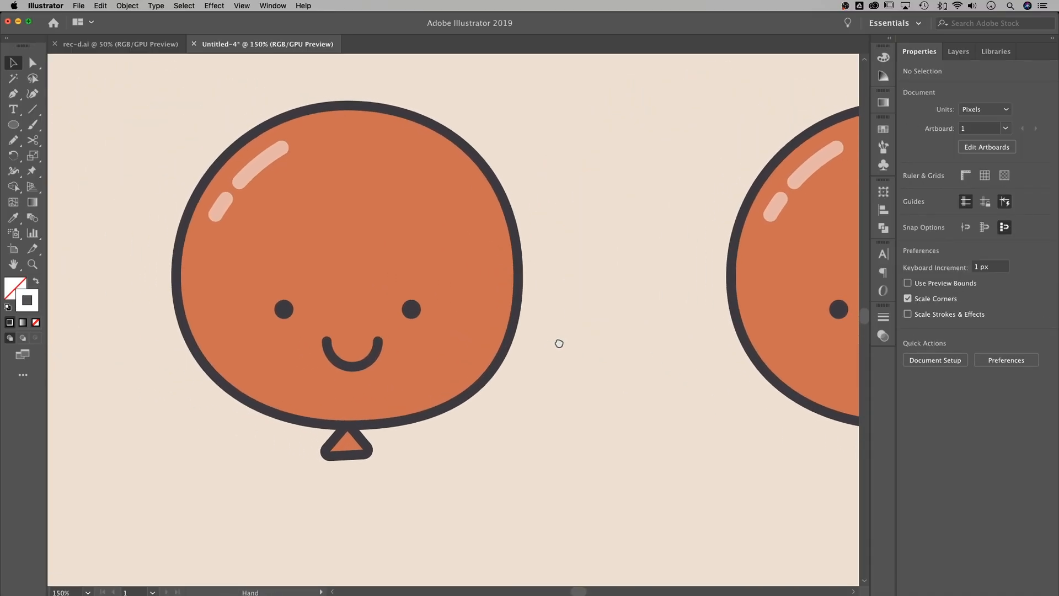
left_click(356, 449)
key("Delete")
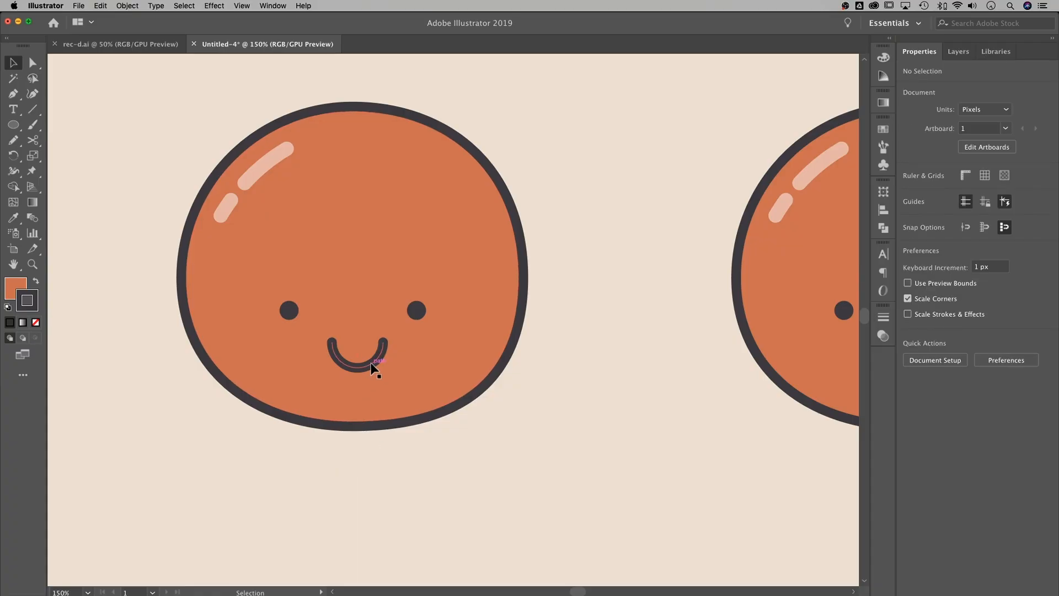
left_click(372, 365)
key("Delete")
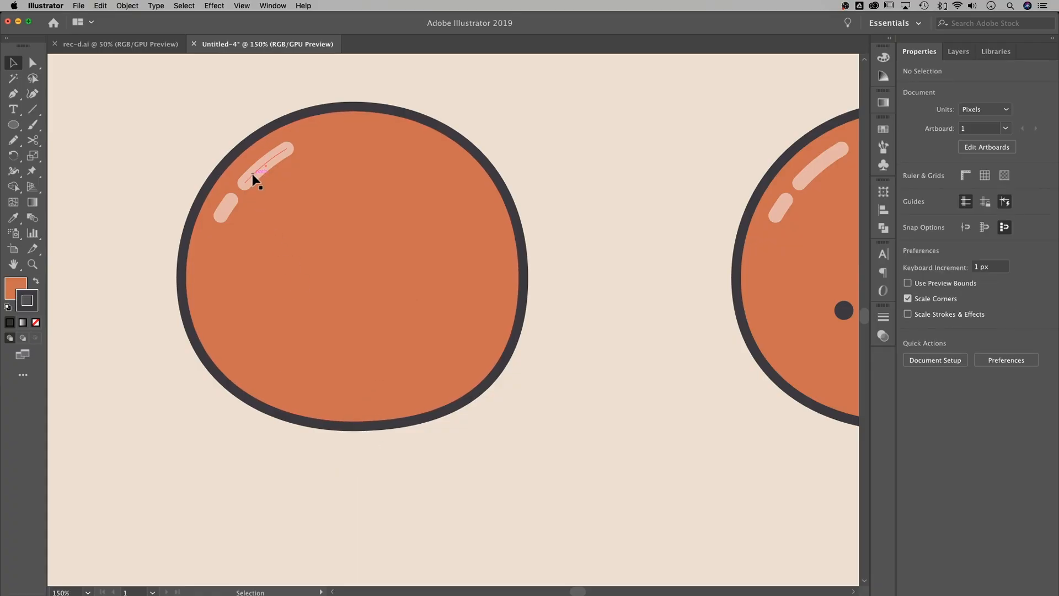
left_click(254, 178)
key("Delete")
left_click(226, 205)
key("Delete")
left_click(414, 237)
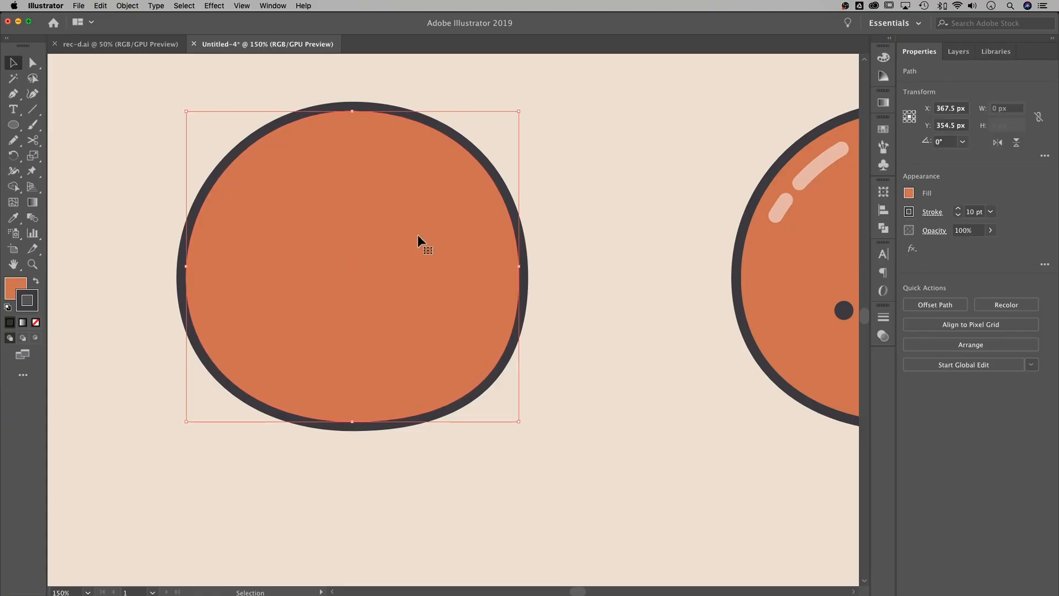
left_click(15, 127)
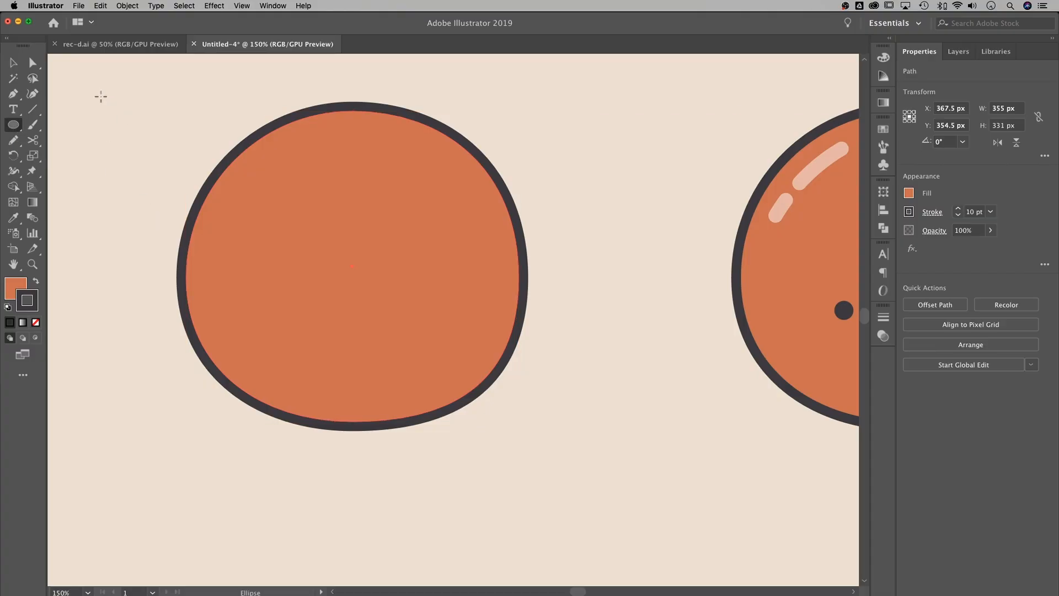
left_click_drag(102, 73, 504, 421)
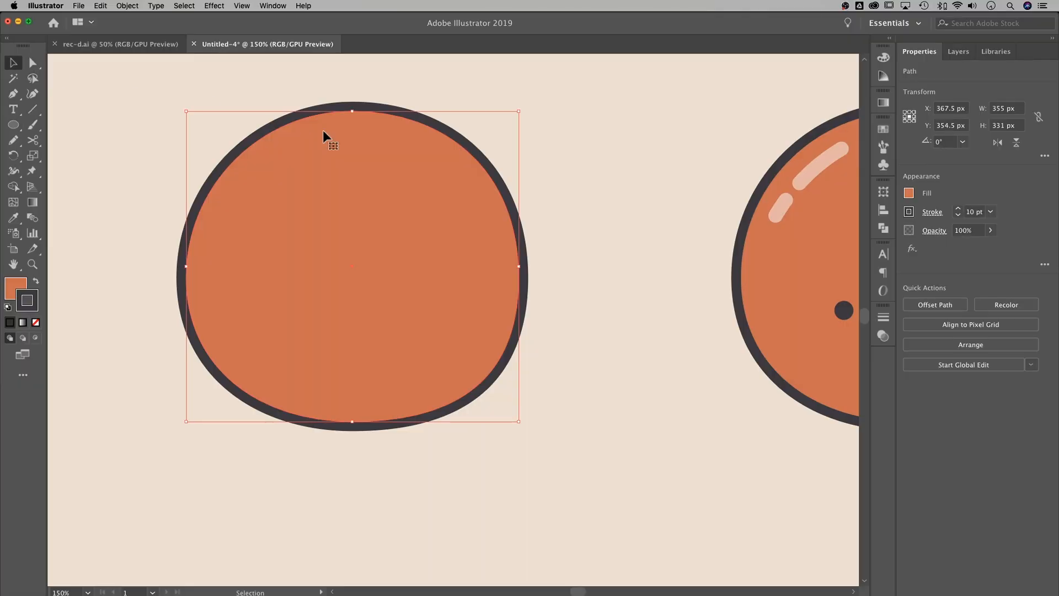
- Duplicate the left balloon body, offset up and to the left, and give the duplicate the dark outline colour as fill with no stroke
left_click_drag(469, 296, 440, 312)
left_click_drag(434, 302, 431, 300)
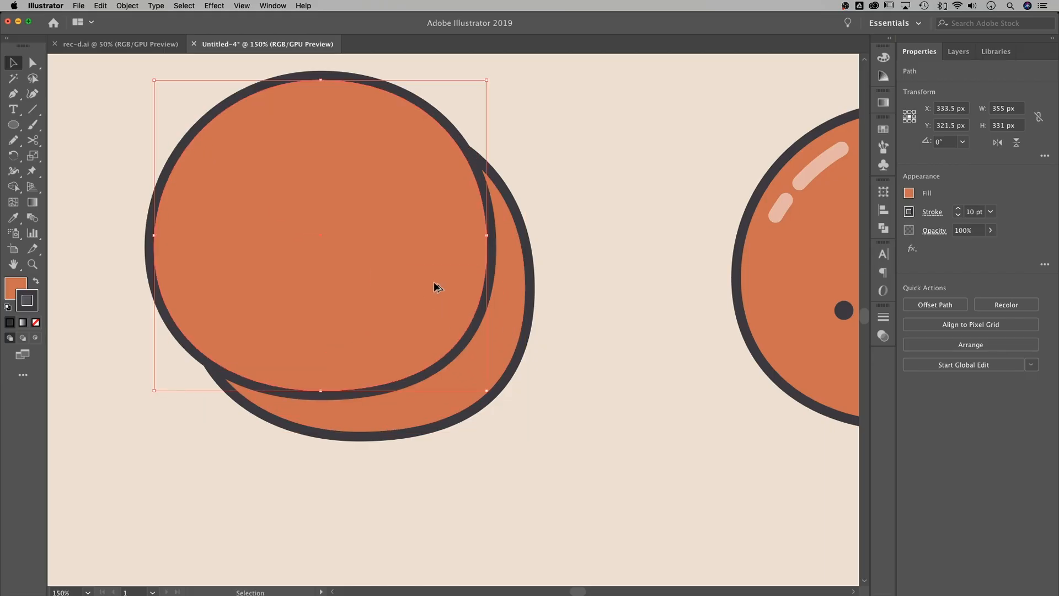
left_click(36, 284)
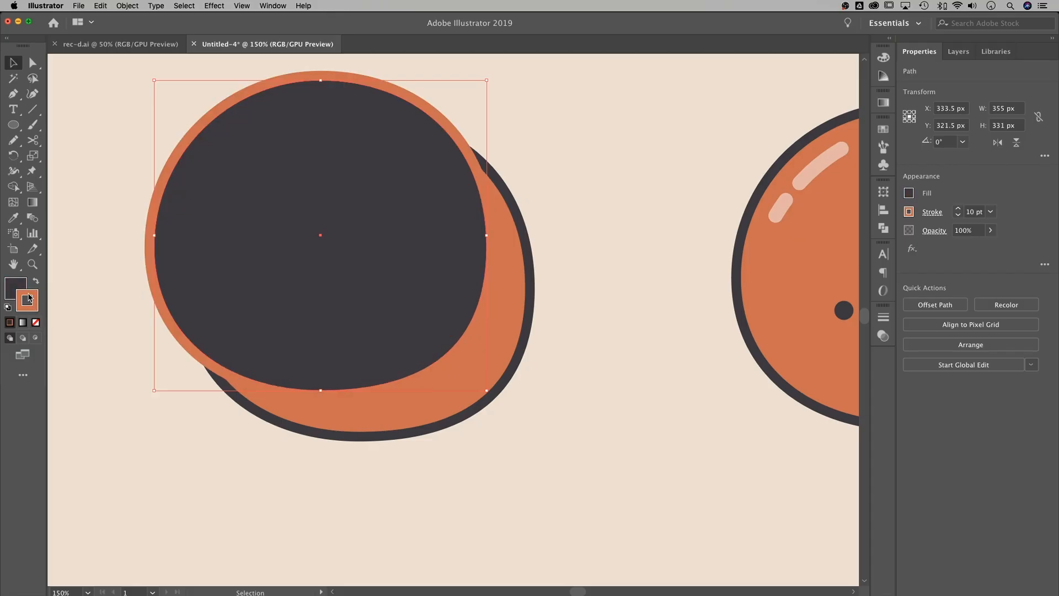
left_click(36, 322)
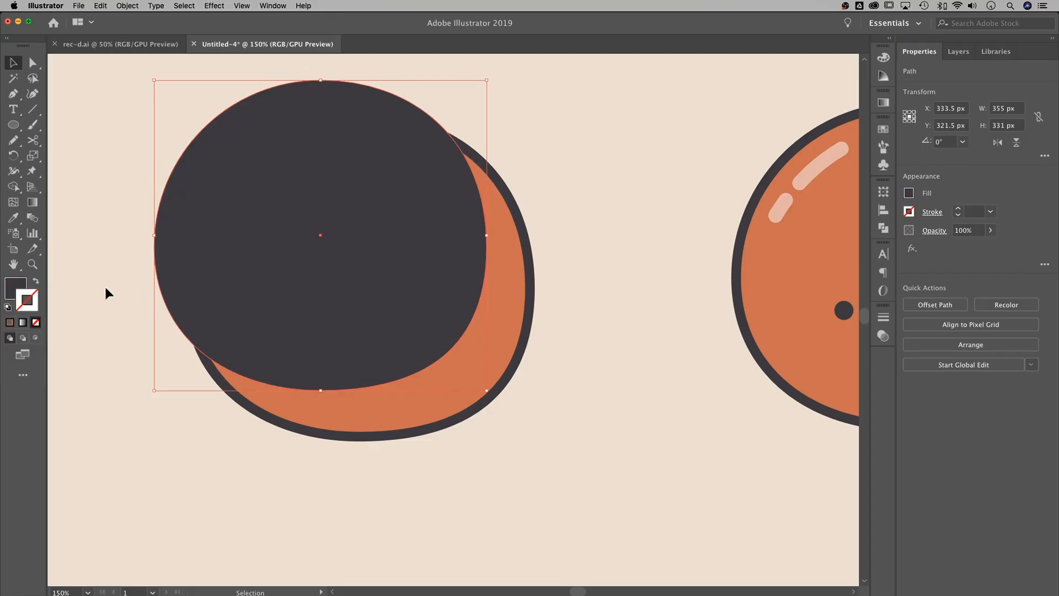
left_click(603, 221)
- Enlarge the dark shape to about 452 by 421 px and position it to leave an orange crescent at the body's lower right
left_click(401, 337)
left_click_drag(486, 386, 515, 428)
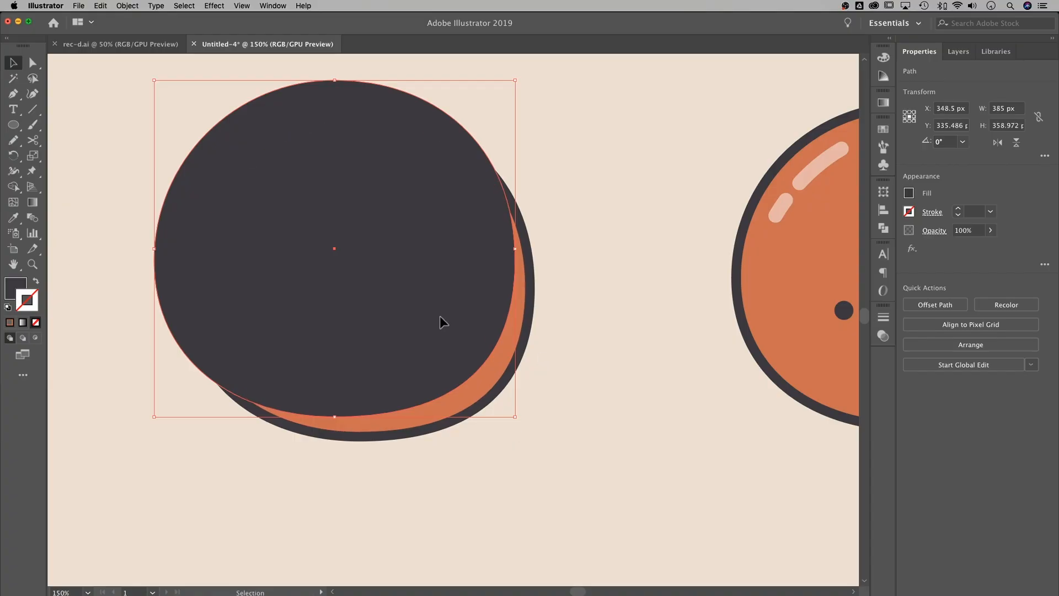
left_click_drag(439, 323, 416, 323)
left_click_drag(489, 419, 528, 445)
left_click_drag(440, 331, 433, 311)
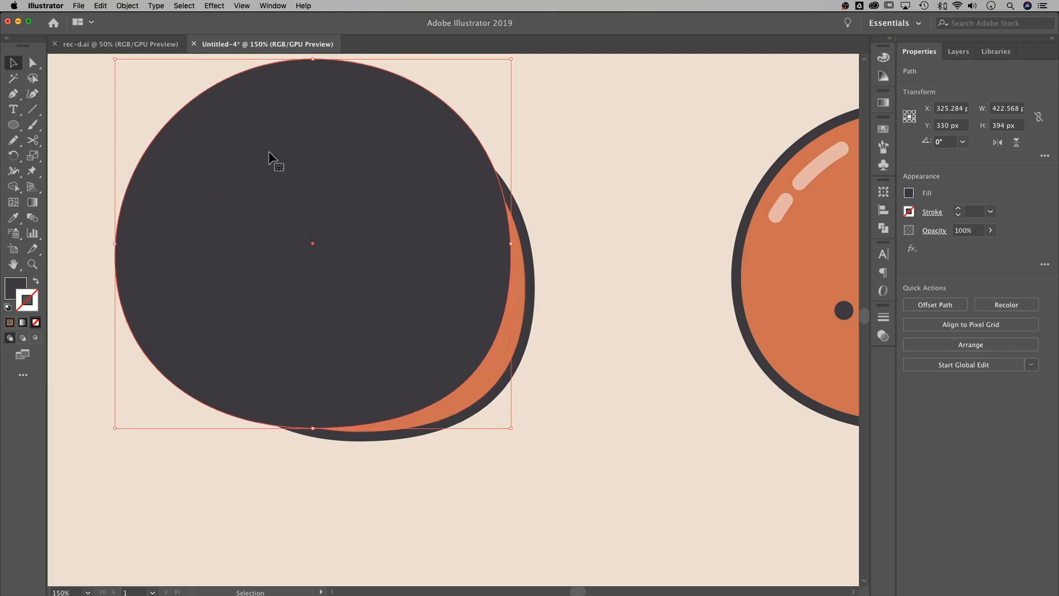
left_click_drag(511, 428, 542, 457)
left_click_drag(447, 296, 423, 276)
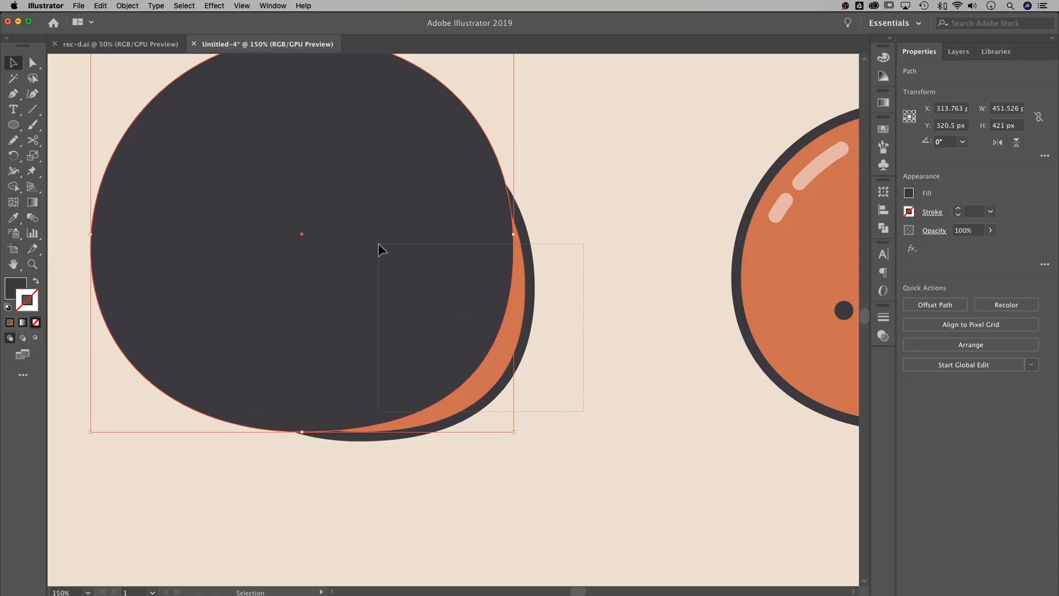
- Use the Shape Builder to remove the dark shape and its overlap from the left balloon body, keeping only the lower-right crescent
left_click_drag(379, 243, 379, 244)
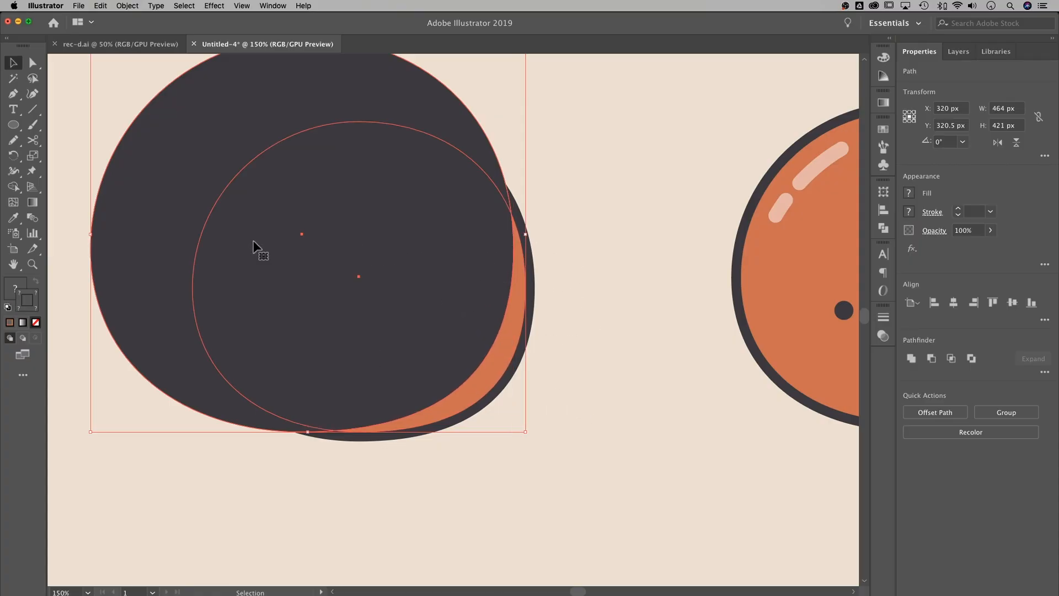
left_click(15, 189)
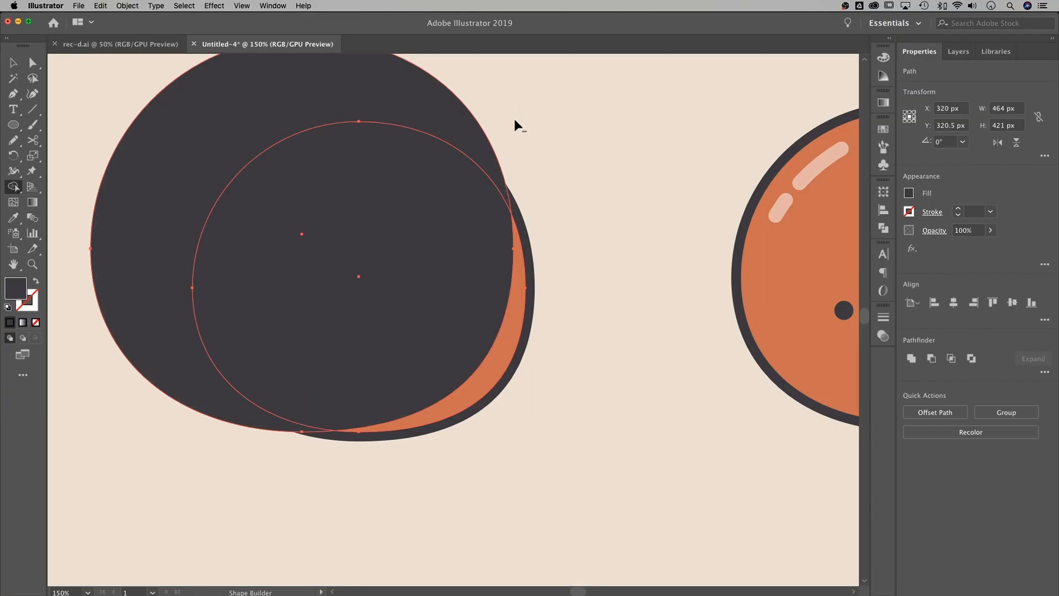
left_click_drag(516, 114, 402, 190)
left_click_drag(297, 268, 294, 268)
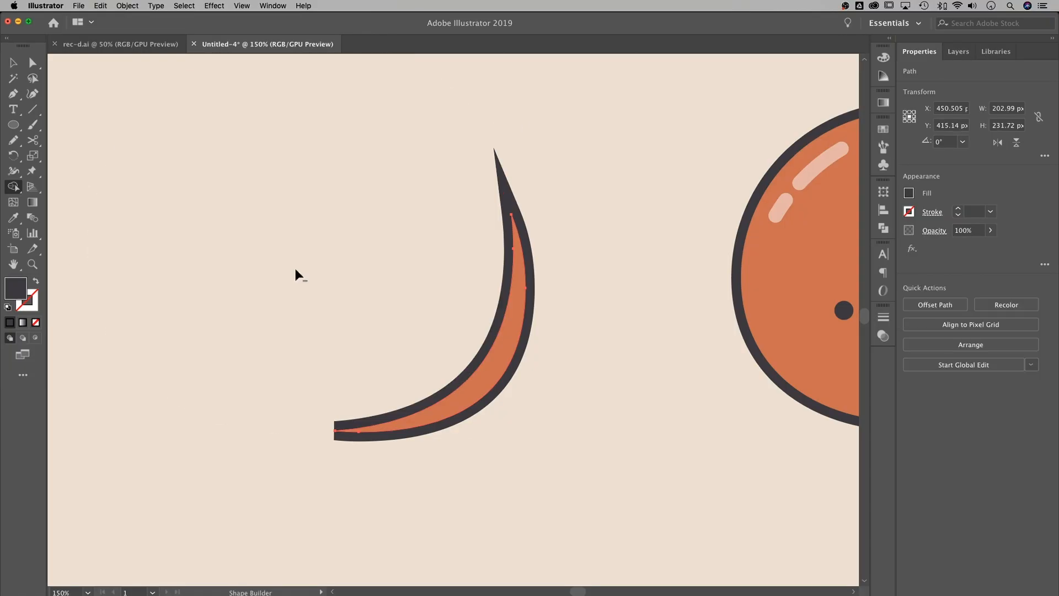
key("v")
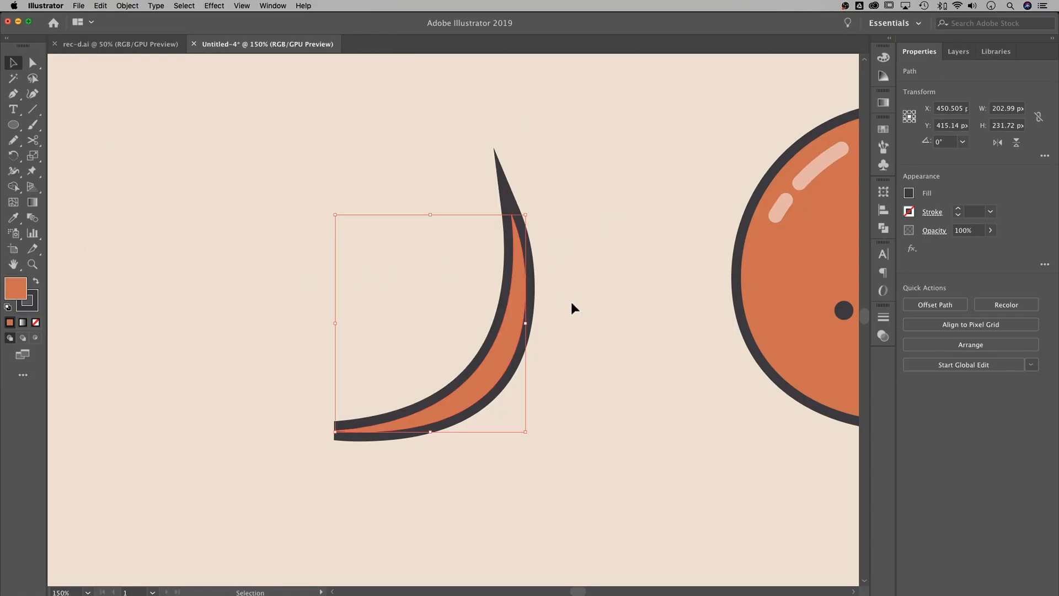
- Give the crescent the dark outline colour as its fill and remove its stroke
left_click(571, 302)
scroll(515, 333, "right", 5)
scroll(516, 334, "down", 1)
left_click(463, 316)
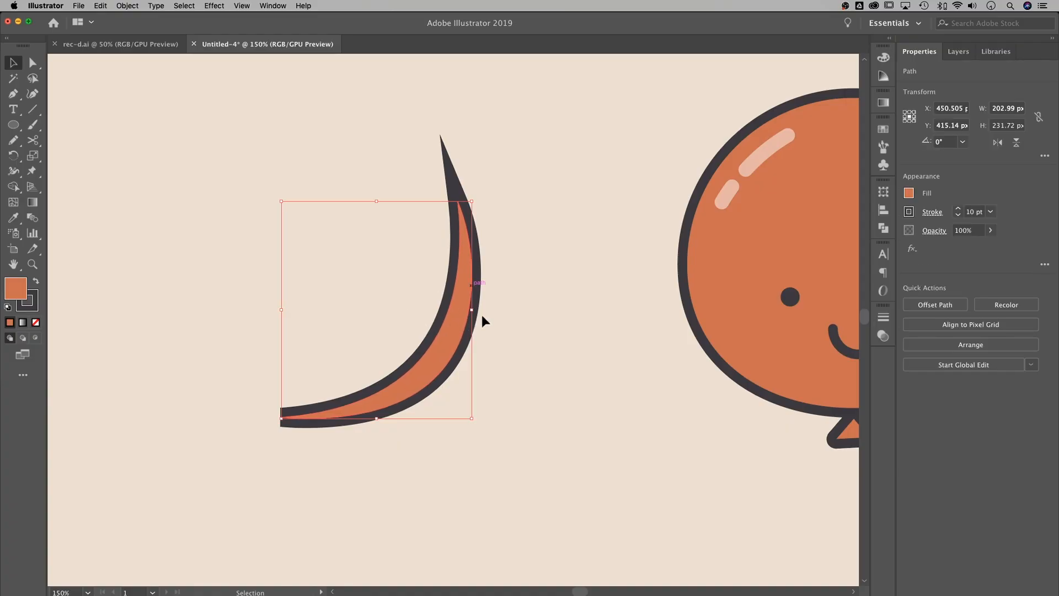
left_click(36, 283)
double_click(35, 301)
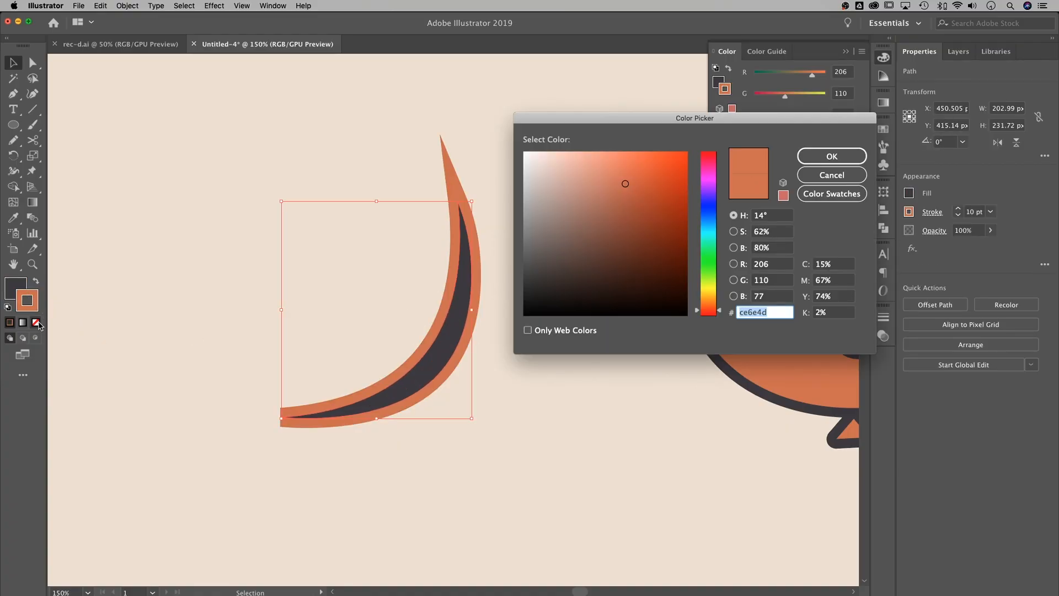
left_click(833, 171)
left_click(36, 322)
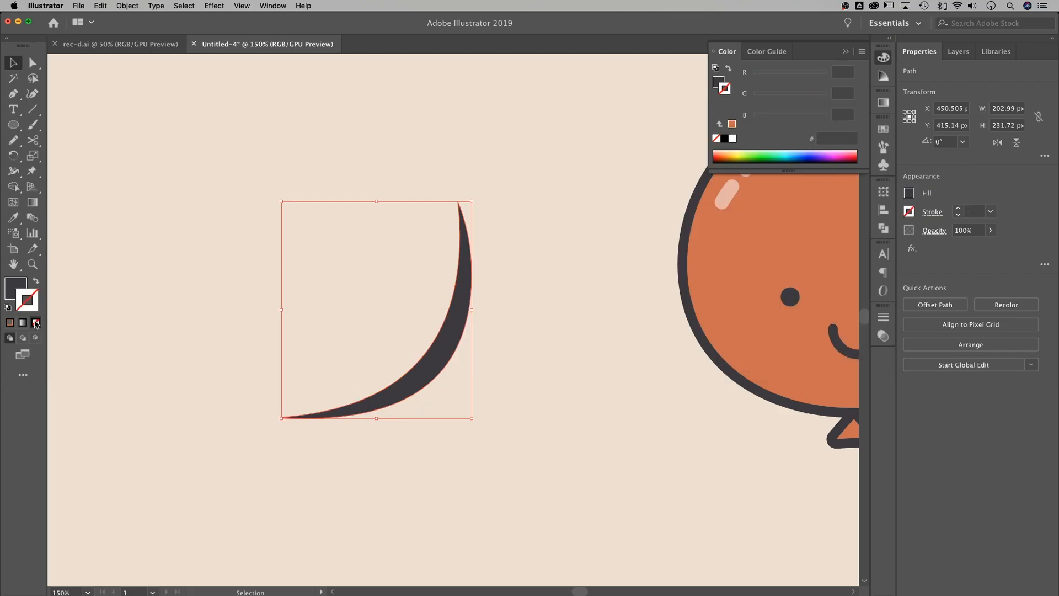
- Move the dark crescent onto the lower-right edge of the original balloon, centred at about X 1037.5, Y 408 px
left_click(177, 282)
left_click_drag(452, 339, 460, 321)
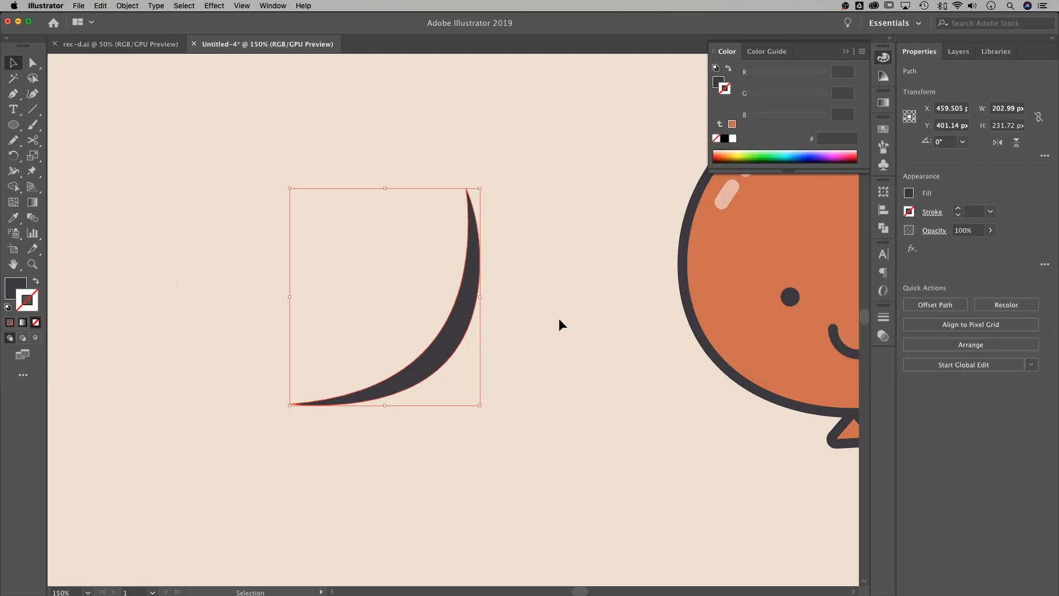
key("super+minus")
left_click_drag(558, 337, 465, 357)
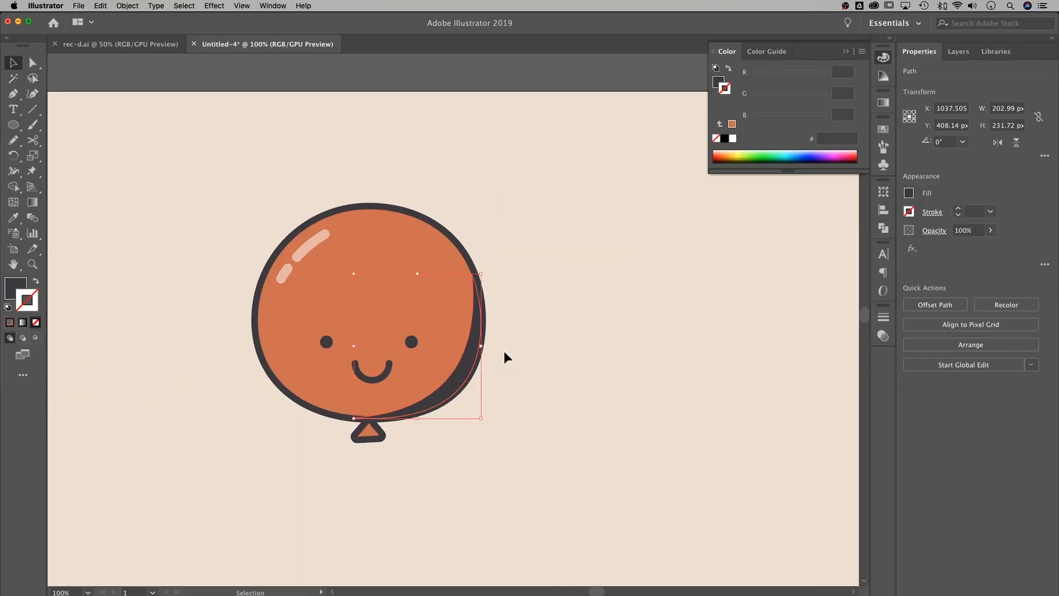
- Nudge the crescent up to about Y 406 px so it sits against the balloon's inner outline
key("super+equal")
key("super+equal")
key("super+equal")
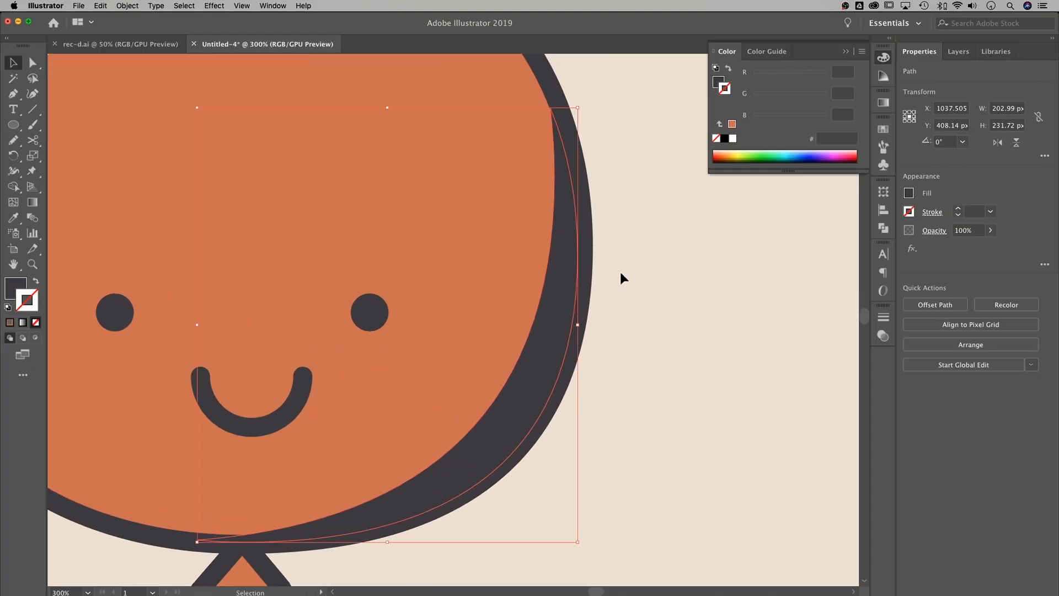
key("Up")
key("Up")
key("Up")
key("Up")
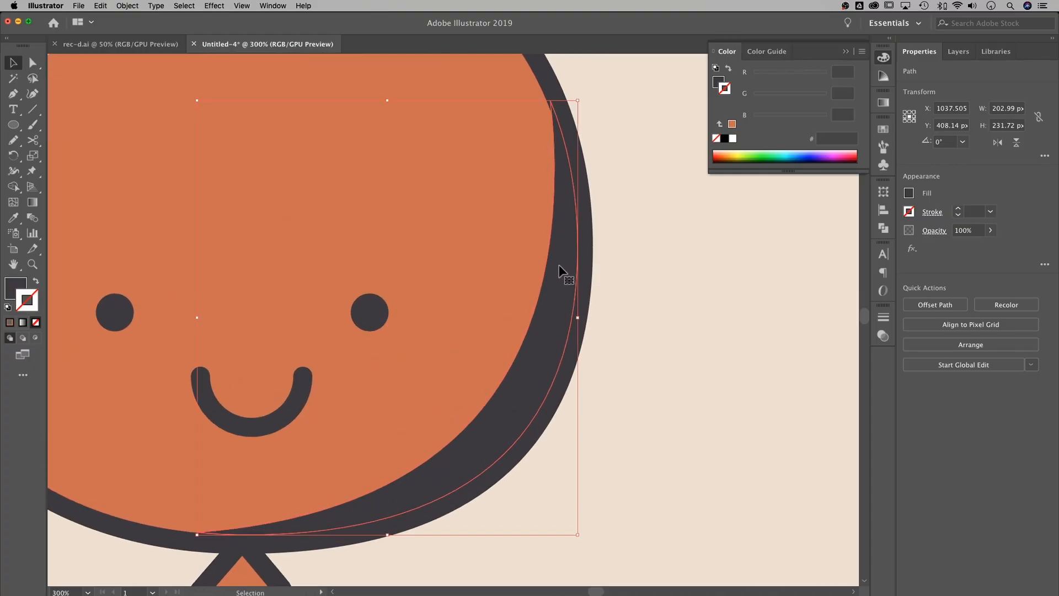
left_click(691, 363)
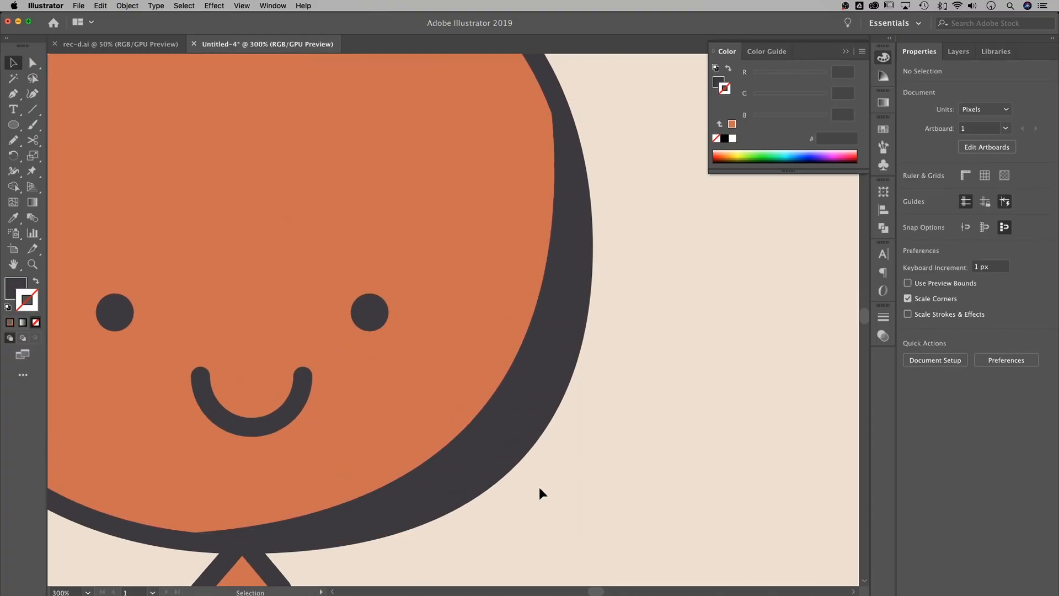
left_click_drag(538, 409, 500, 419)
left_click(684, 205)
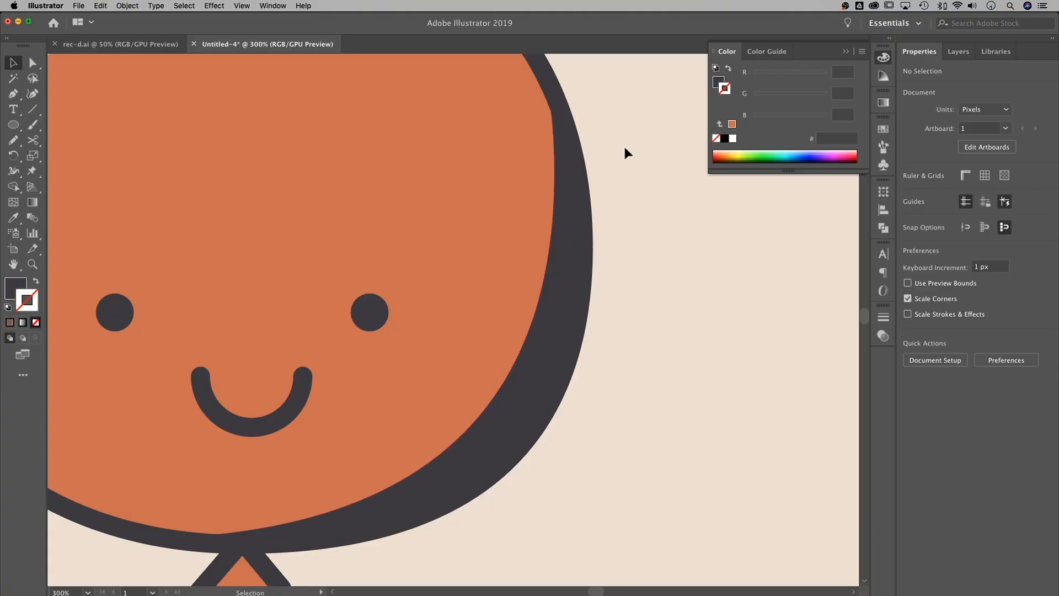
- Set the crescent shadow's opacity to 25%
key("super+1")
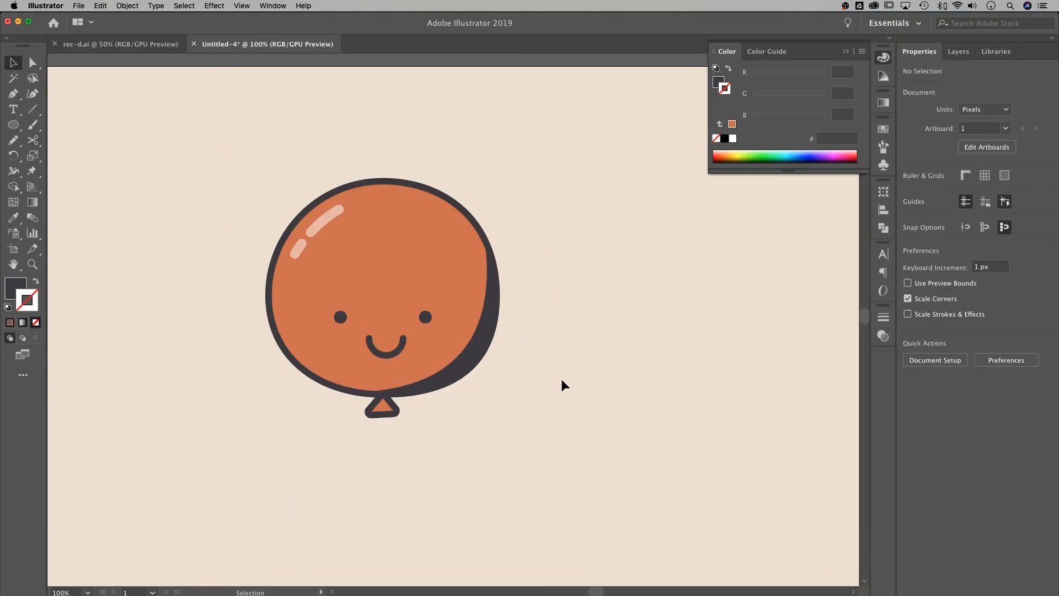
left_click(527, 341)
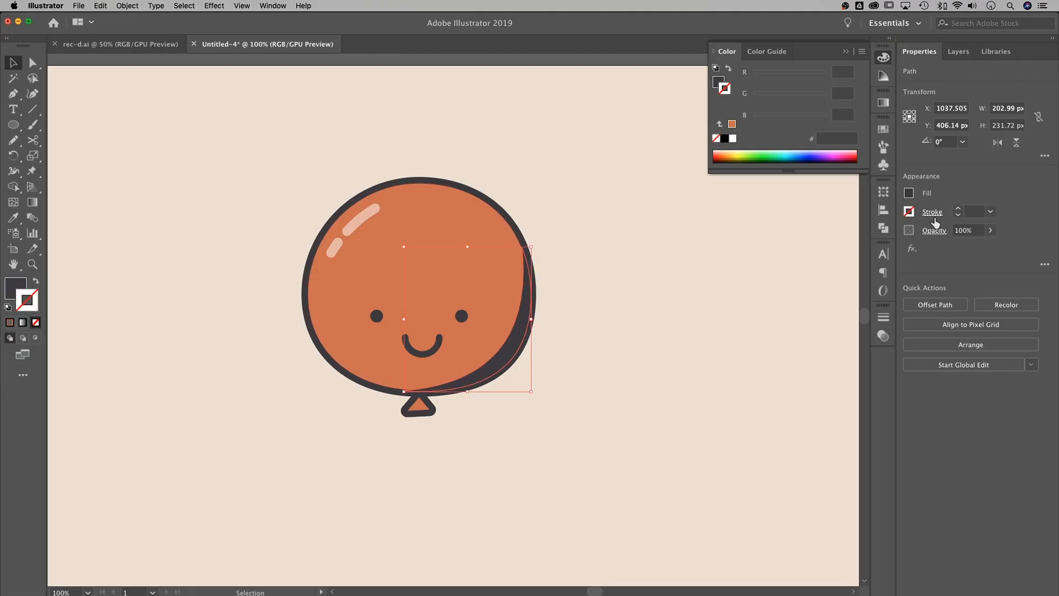
left_click(978, 228)
type("20")
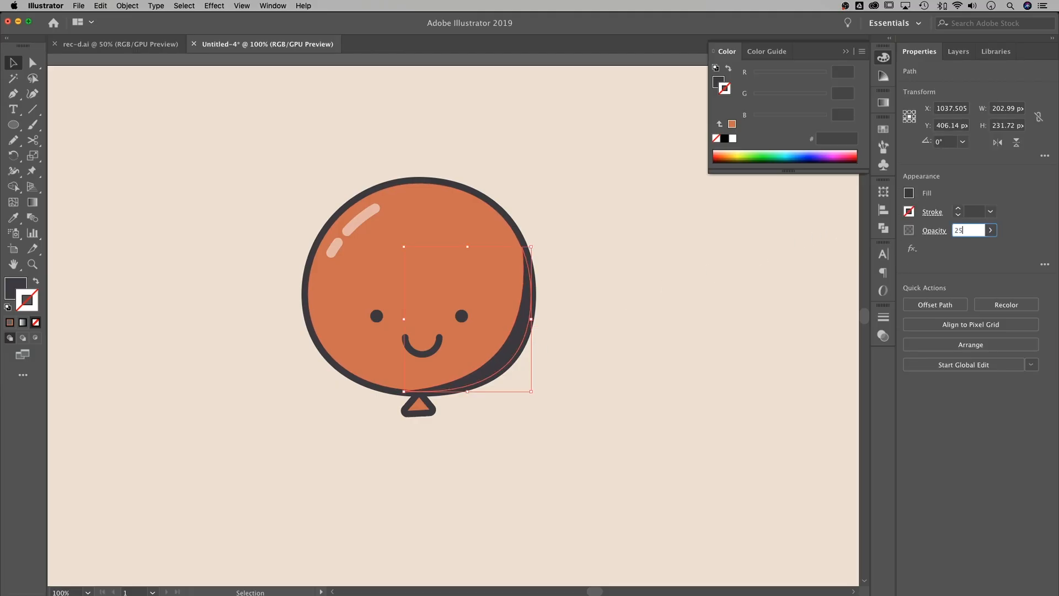
key("Return")
left_click(667, 307)
key("space")
left_click_drag(650, 301, 662, 278)
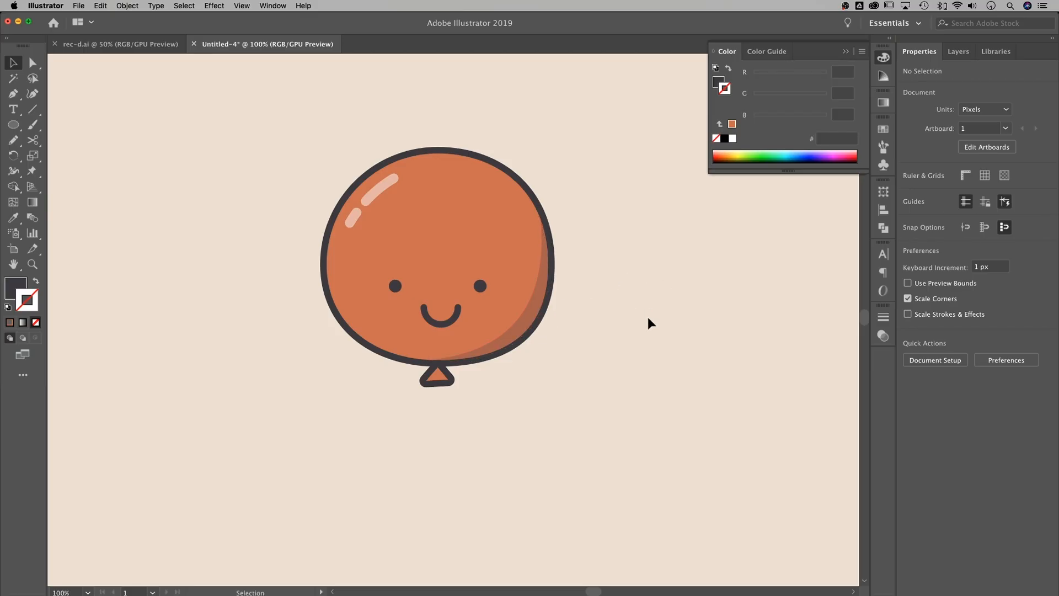
- Set up the Pen tool with no fill and a dark 10 pt stroke with round caps
key("super+minus")
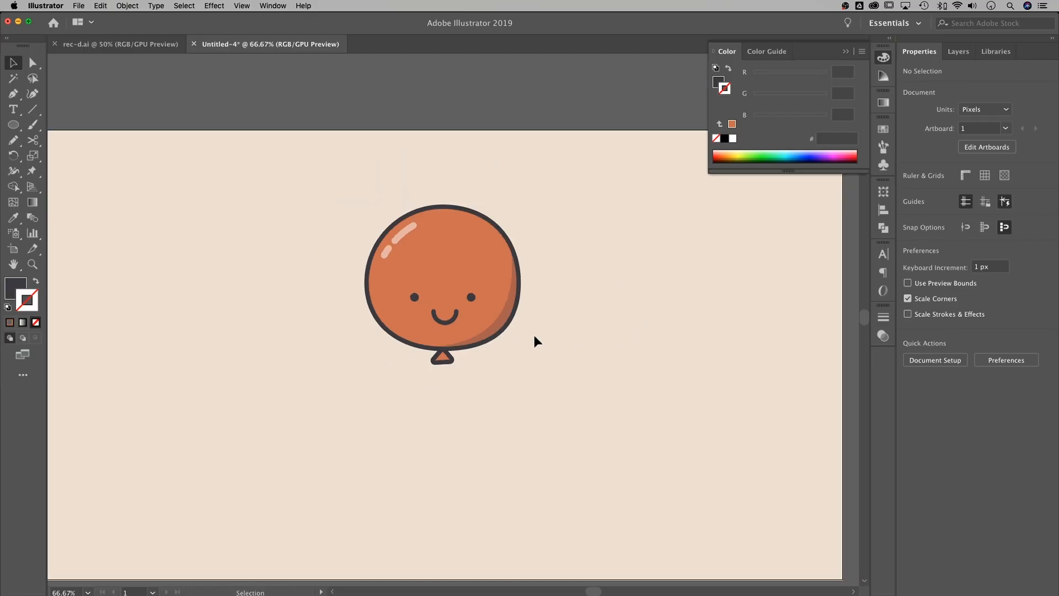
left_click_drag(456, 316, 454, 318)
left_click(604, 282)
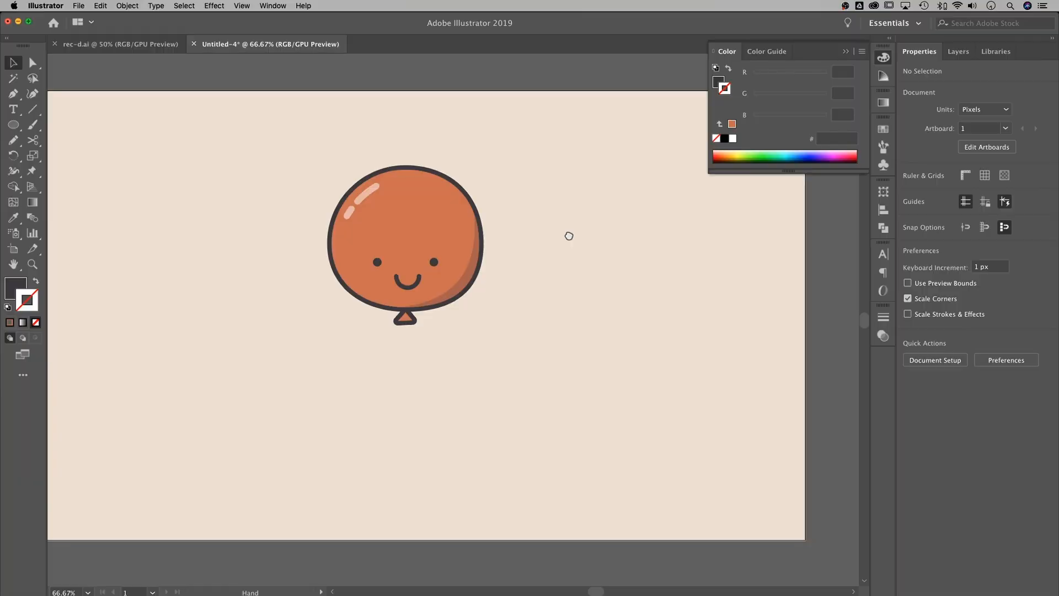
left_click_drag(569, 236, 569, 235)
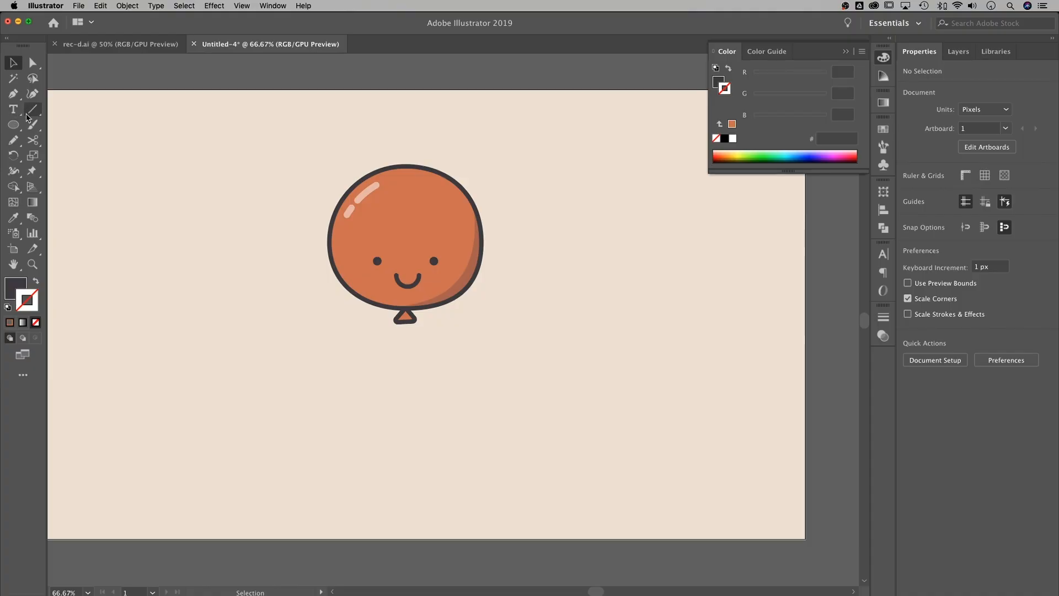
key("p")
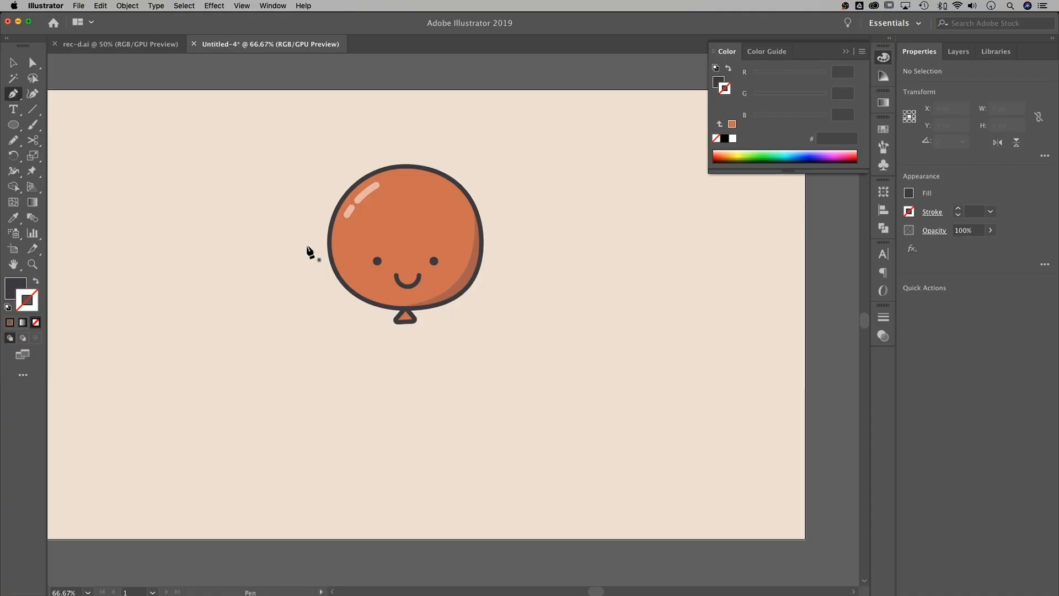
left_click(36, 282)
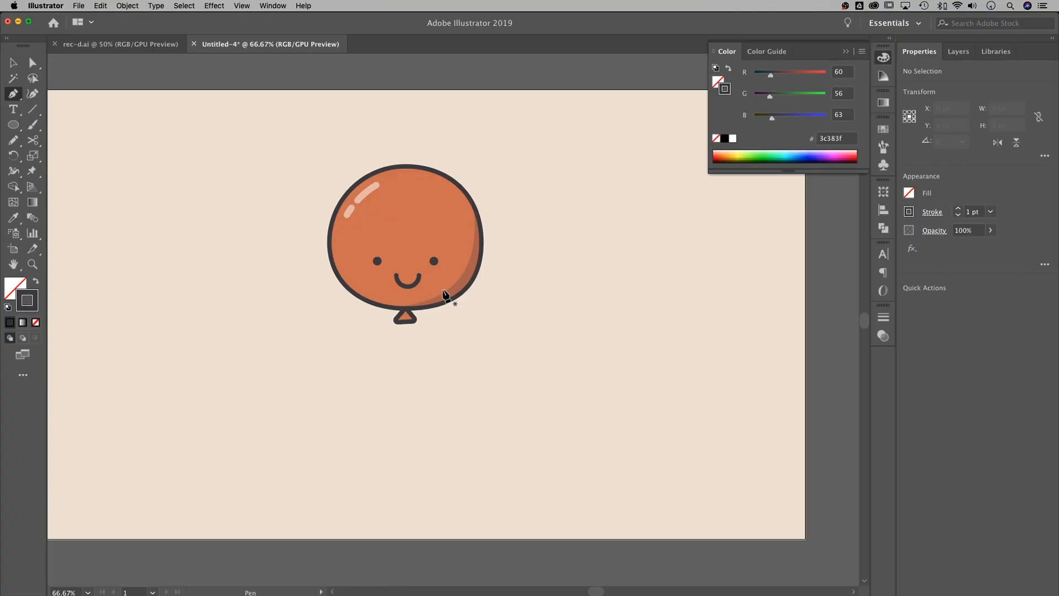
double_click(969, 211)
type("5")
key("Return")
left_click(972, 211)
type("10")
key("Return")
left_click(932, 212)
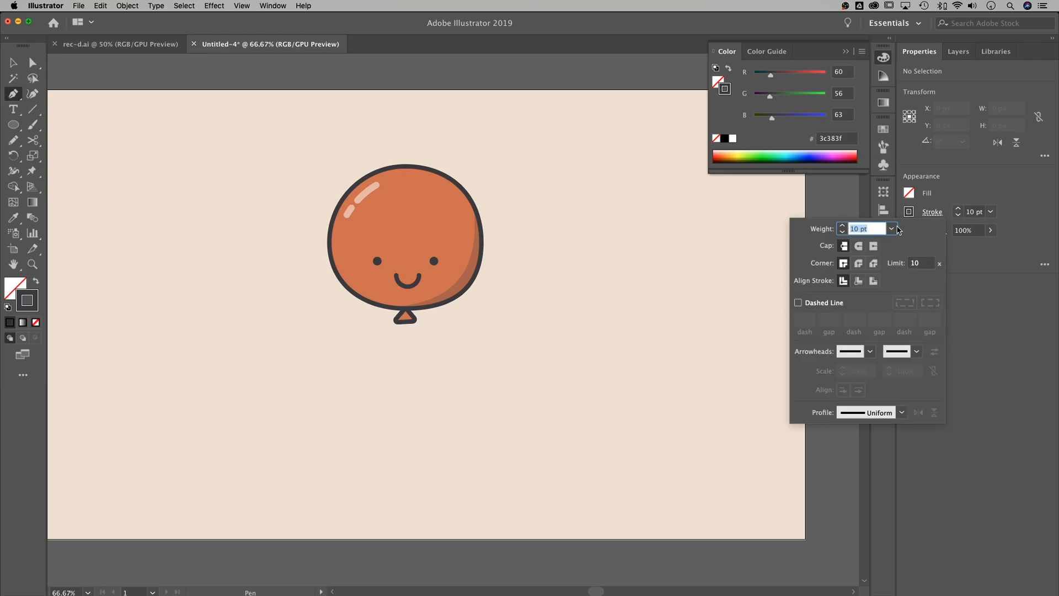
left_click(858, 247)
left_click(991, 184)
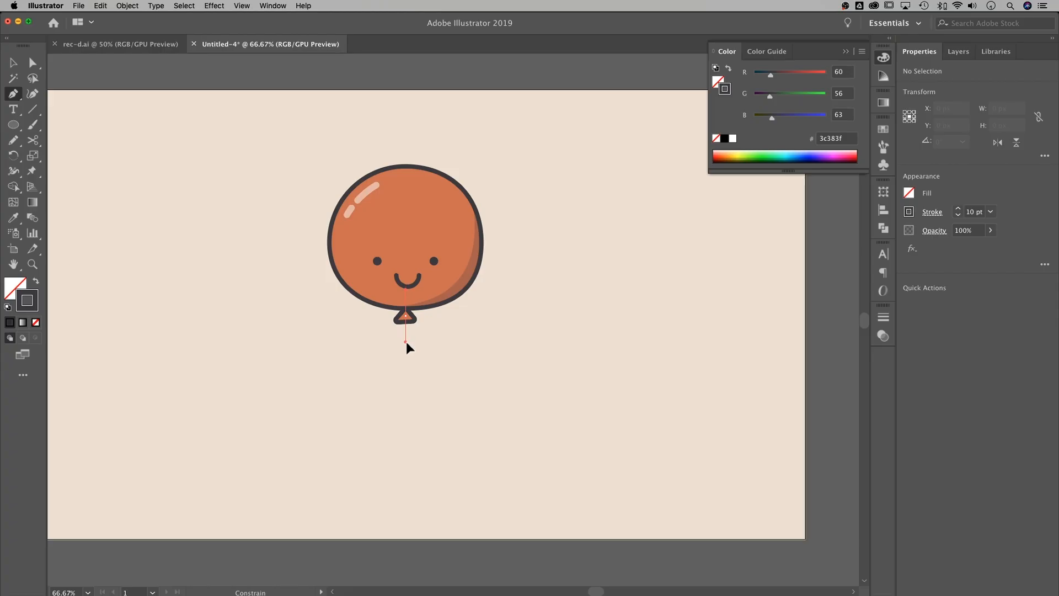
- Draw a wavy three-point string about 416 px tall hanging down from the balloon's knot
left_click(406, 342)
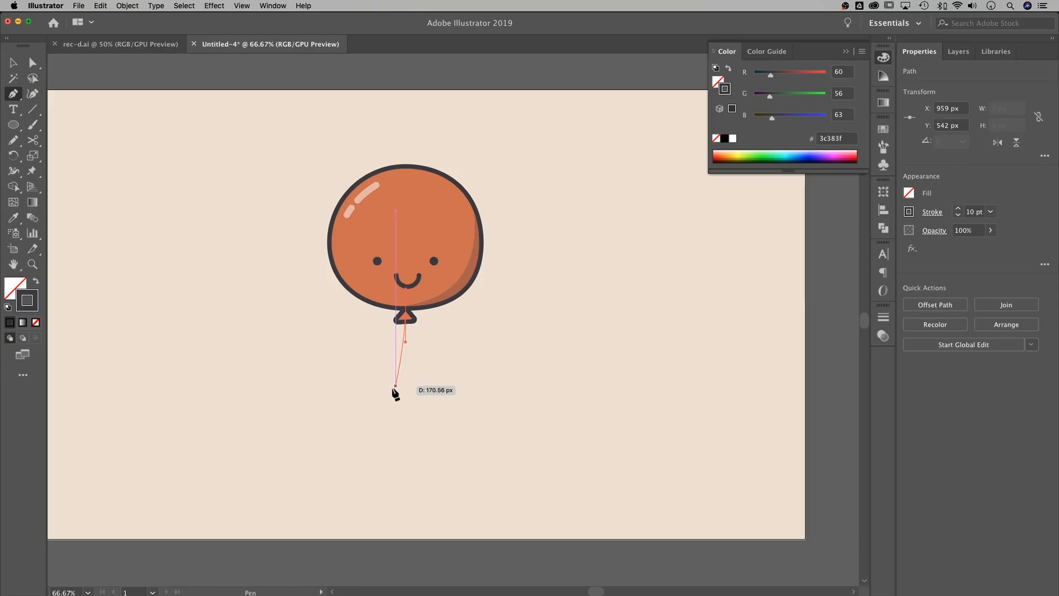
mouse_move(382, 411)
left_mouse_down()
mouse_move(377, 440)
mouse_move(366, 433)
left_mouse_up()
left_click_drag(397, 488, 403, 500)
key("v")
left_click(449, 380)
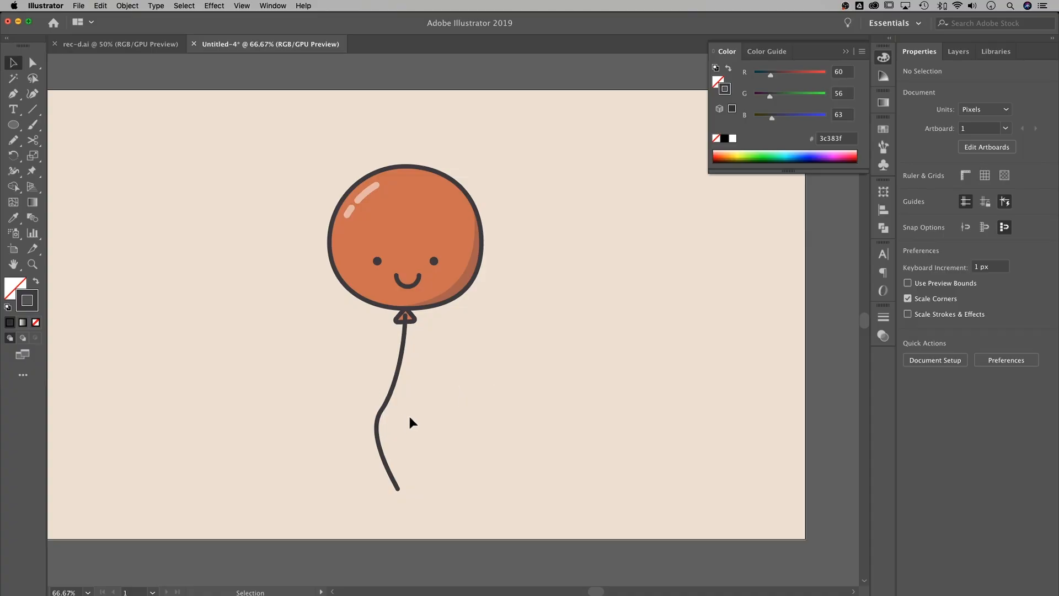
- Smooth the string's middle bend by shifting its anchor point slightly up and right and adjusting the curve handles
key("a")
left_click(383, 408)
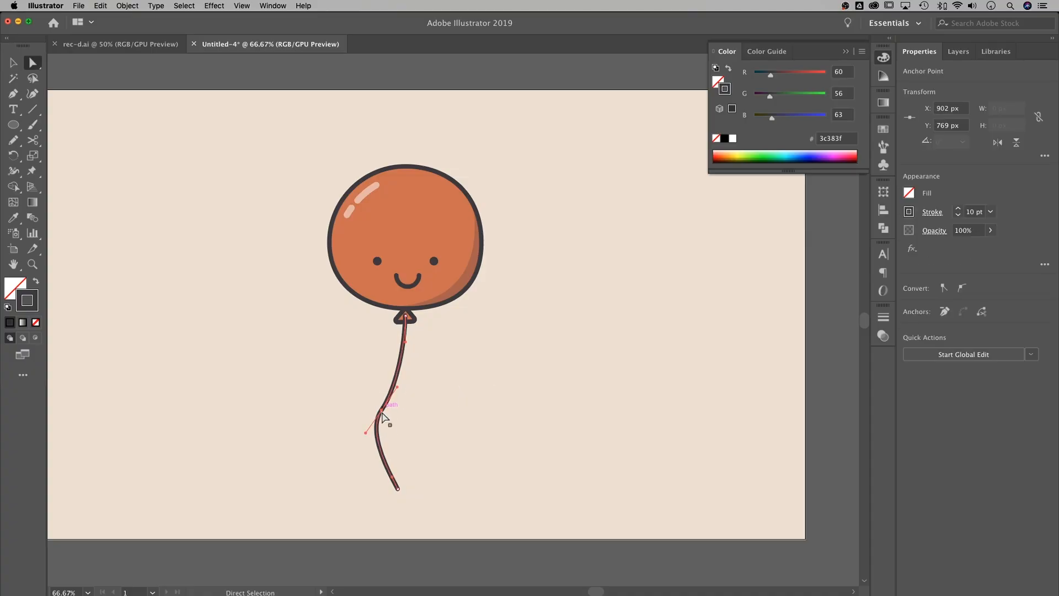
left_click(385, 411)
left_click_drag(397, 385, 396, 379)
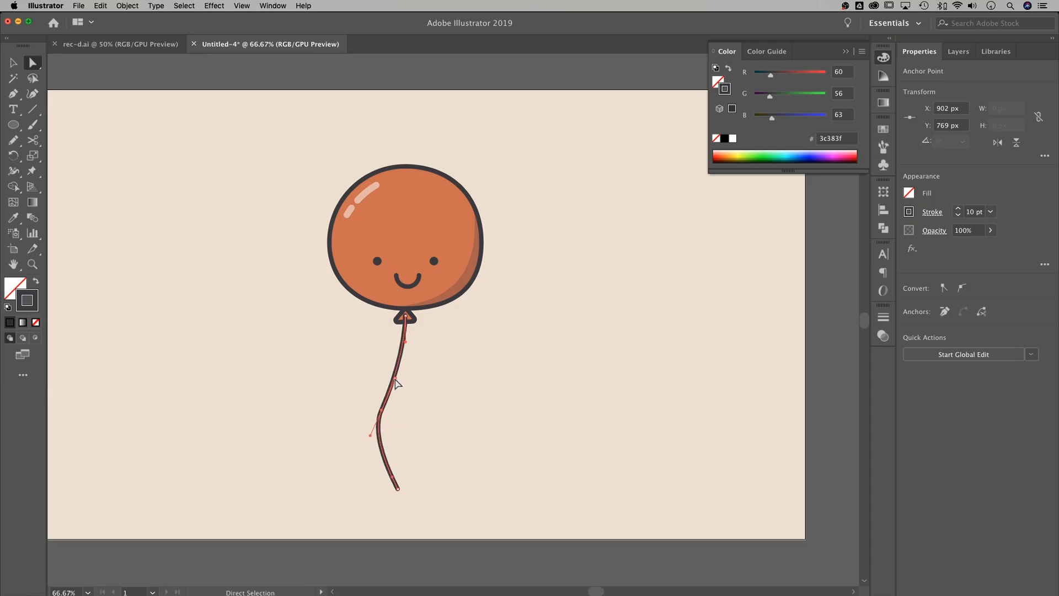
left_click(374, 435)
left_click_drag(383, 409, 371, 434)
left_click(394, 416)
left_click(382, 411)
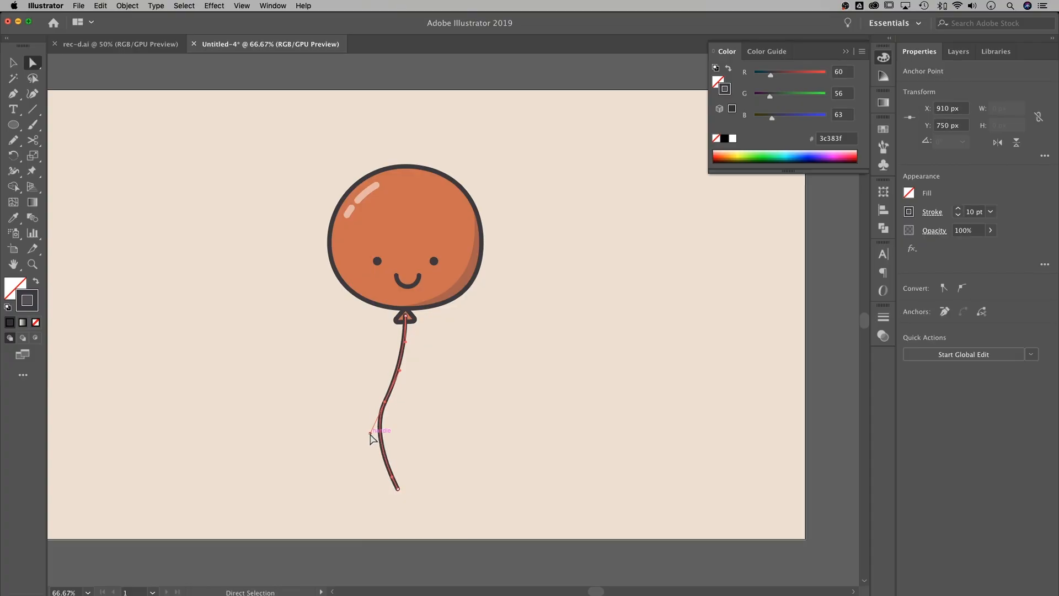
left_click_drag(400, 370, 405, 370)
left_click(451, 390)
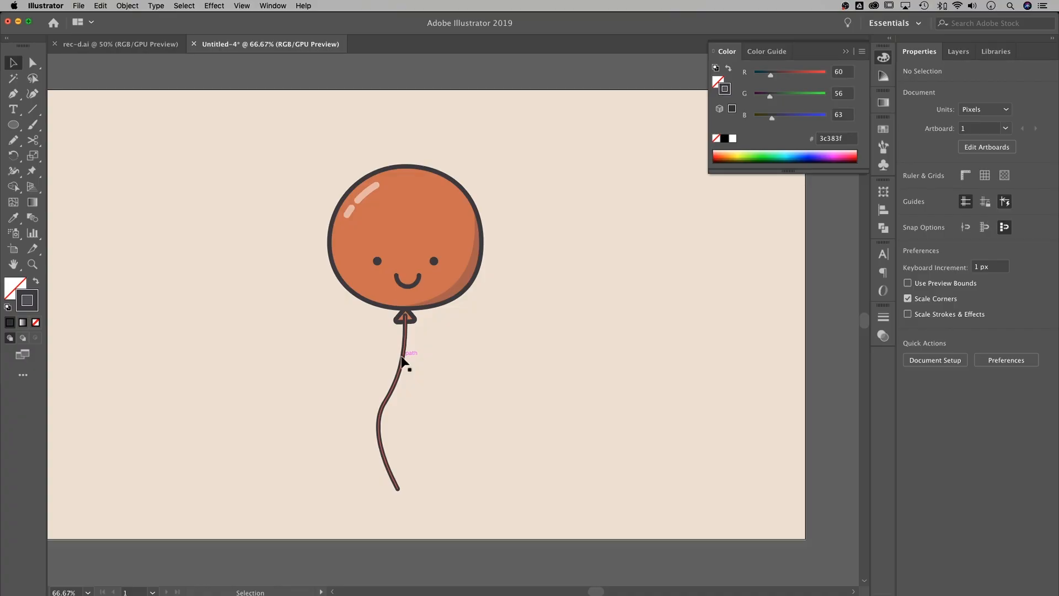
- Send the string to the back so it sits behind the balloon's knot
left_click(398, 353)
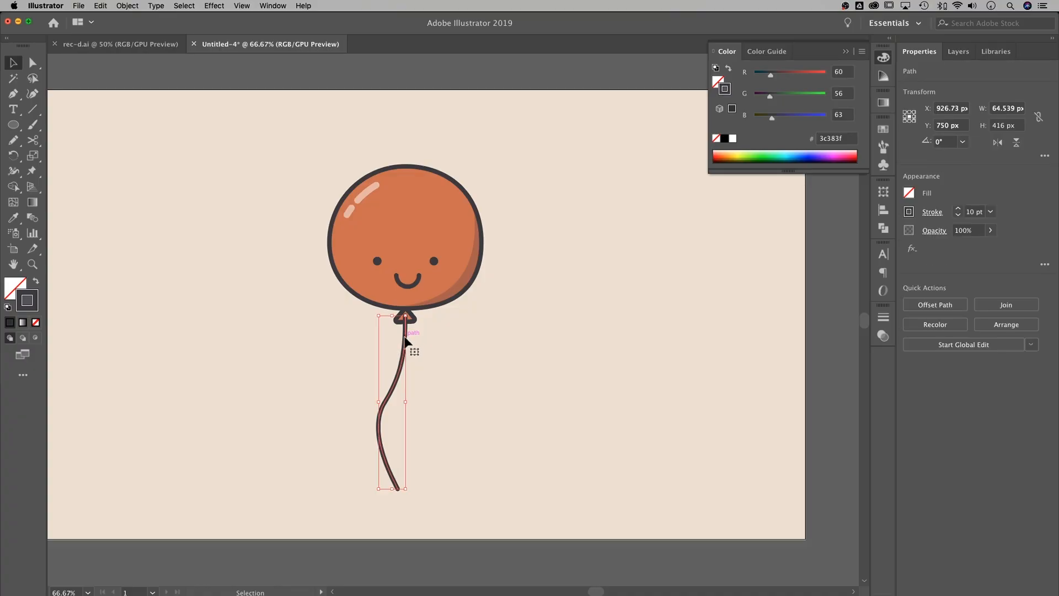
right_click(406, 339)
mouse_move(452, 495)
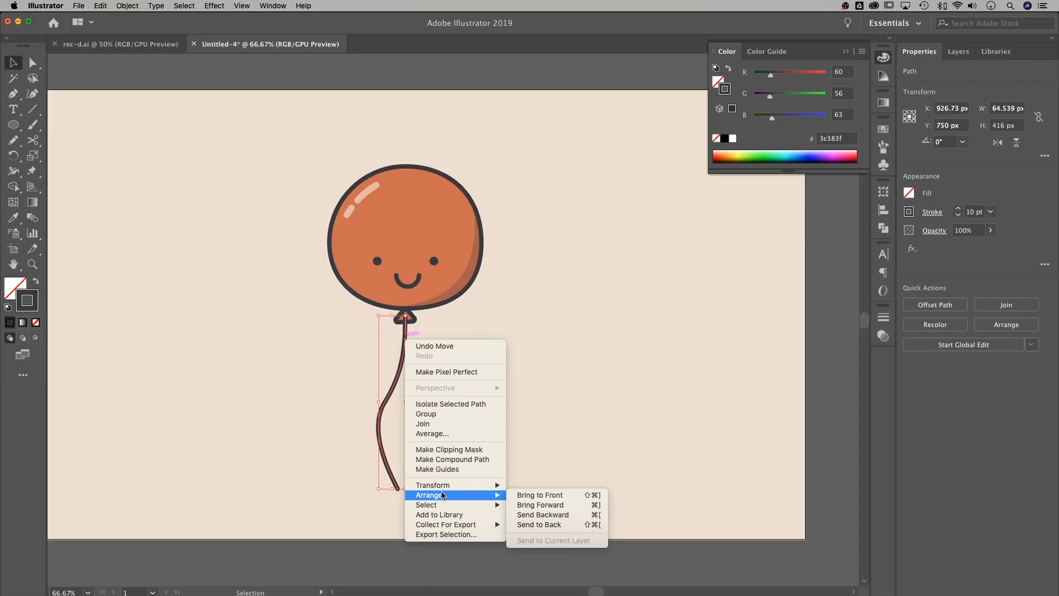
left_click(550, 524)
left_click(539, 365)
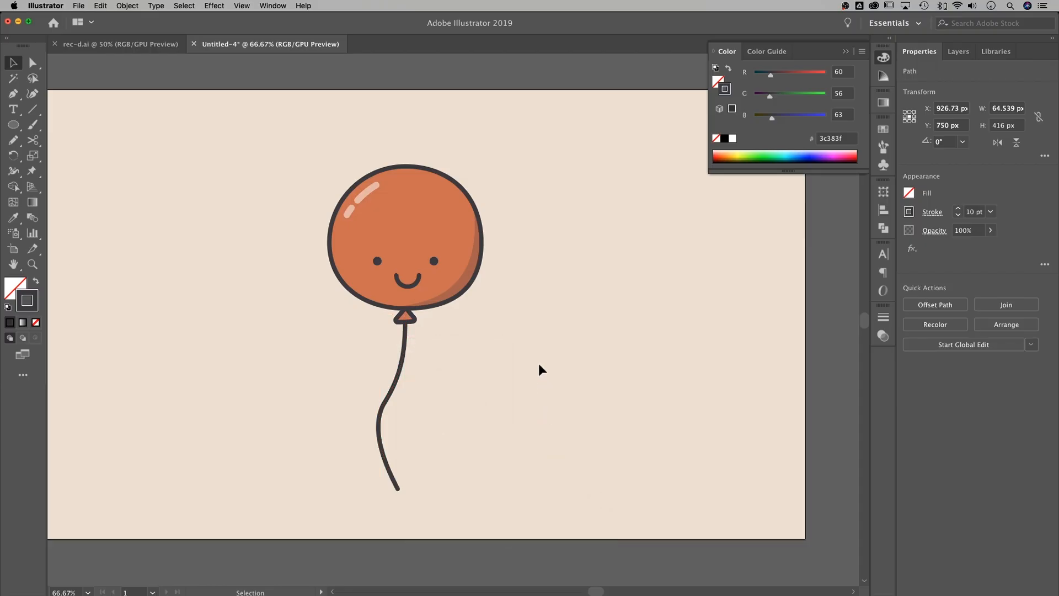
- Move the whole balloon character with its string slightly up and to the left on the artboard
left_click_drag(465, 346, 458, 352)
left_click_drag(493, 452, 302, 178)
left_click_drag(404, 219, 398, 207)
left_click(541, 258)
left_click_drag(517, 314, 520, 321)
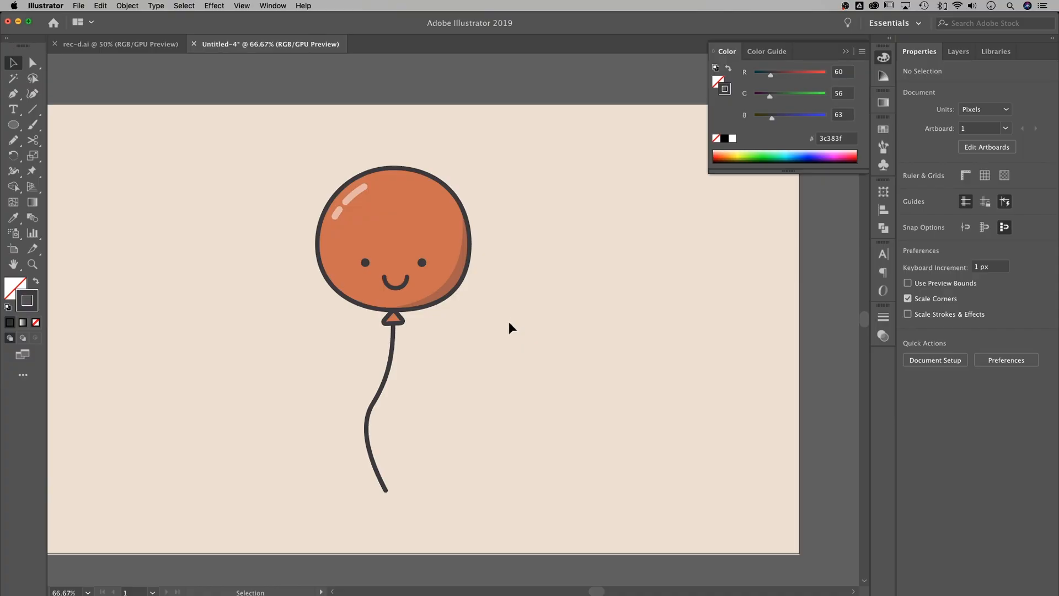
- Group all parts of the orange balloon character together with its string
left_click_drag(504, 436, 253, 155)
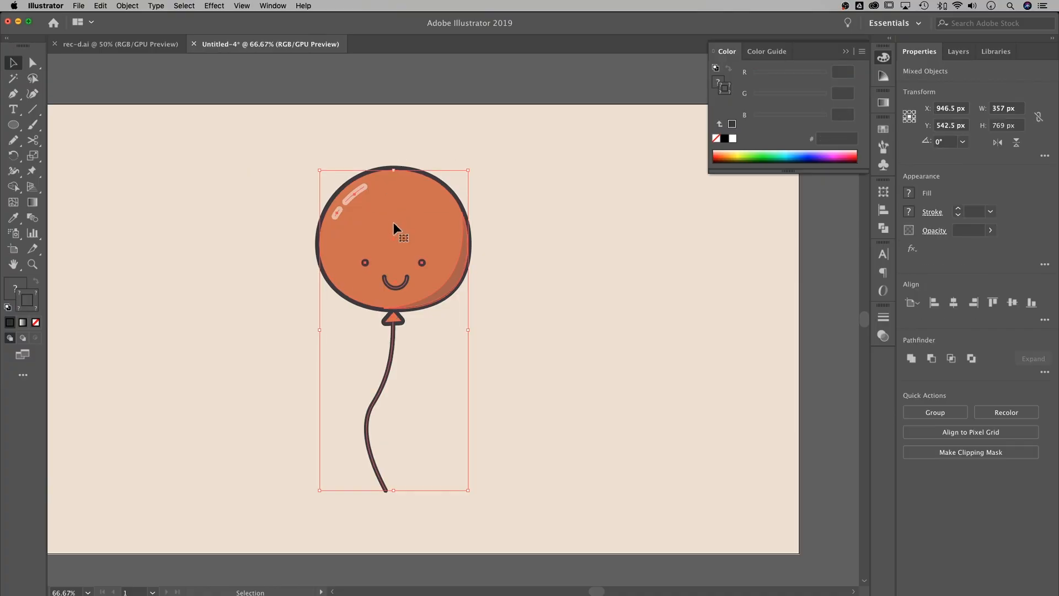
key("a")
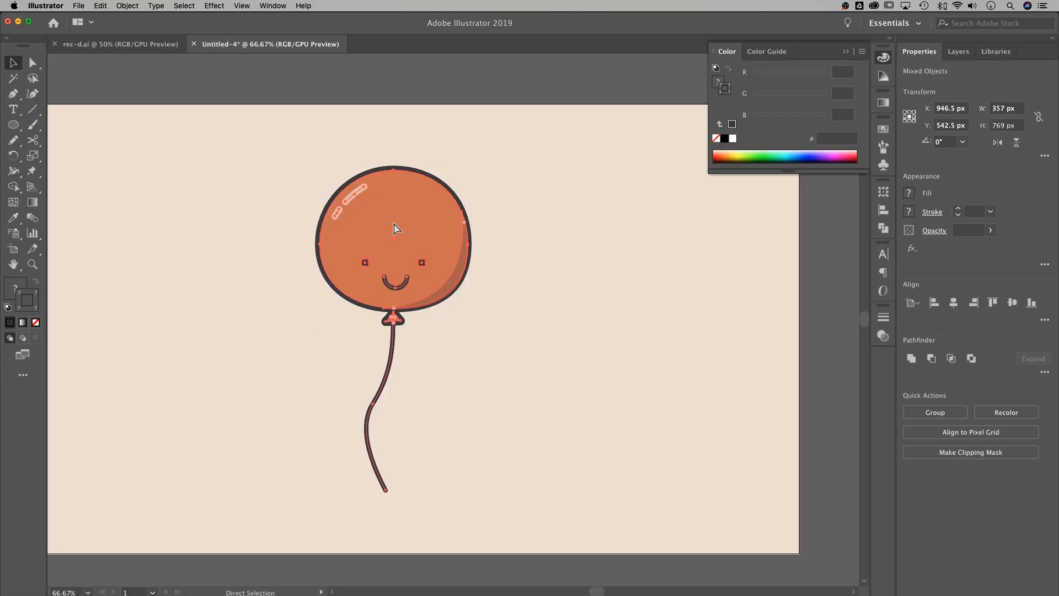
key("v")
key("super+g")
right_click(424, 223)
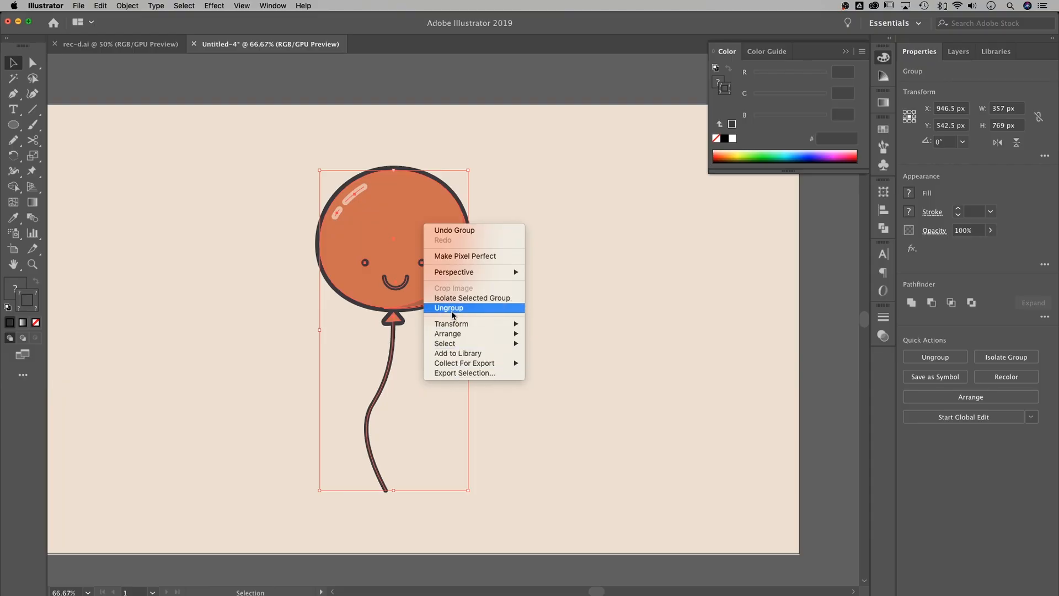
left_click(679, 254)
- Duplicate the grouped orange balloon and place the copy level beside the original, on its right
left_click_drag(624, 271, 572, 254)
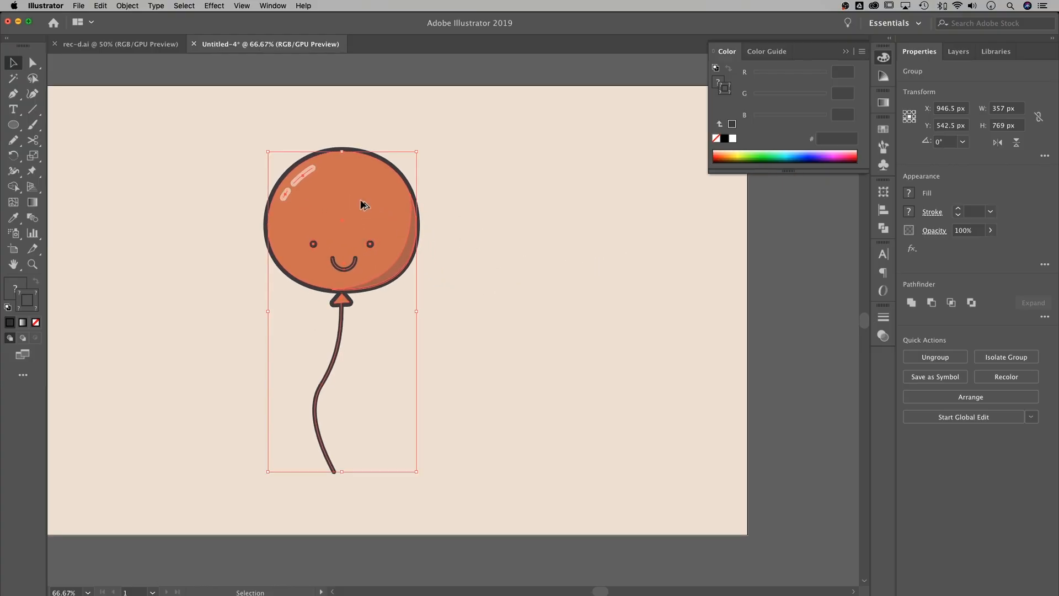
left_click_drag(335, 197, 524, 197, "alt")
left_click(689, 222)
left_click_drag(667, 220, 596, 206)
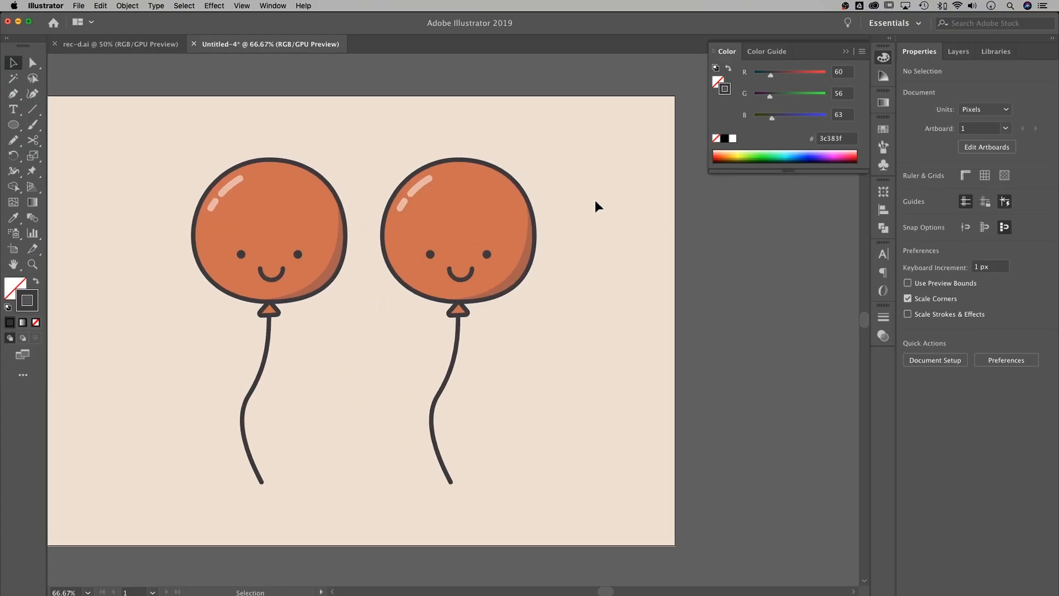
- Isolate the duplicate balloon's group, fill its body with green 4ecc6e, and exit isolation
double_click(473, 198)
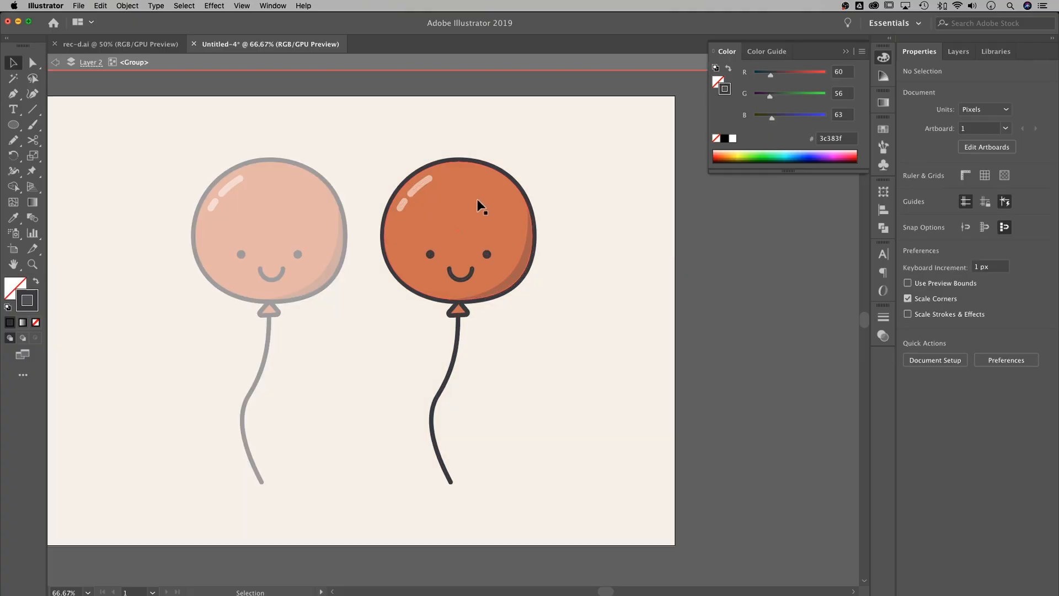
left_click(470, 199)
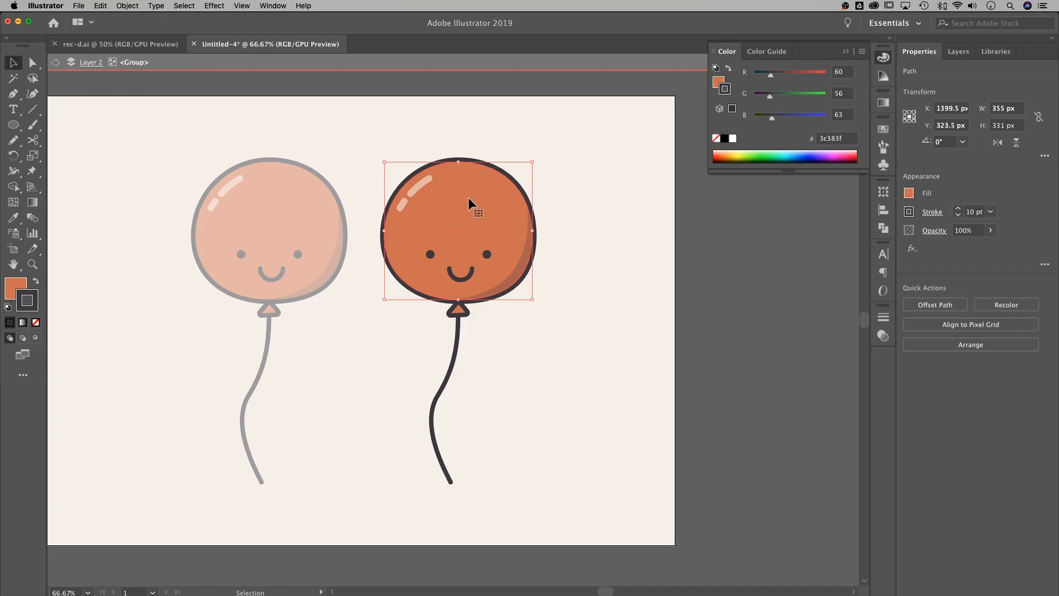
left_click(17, 286)
double_click(17, 288)
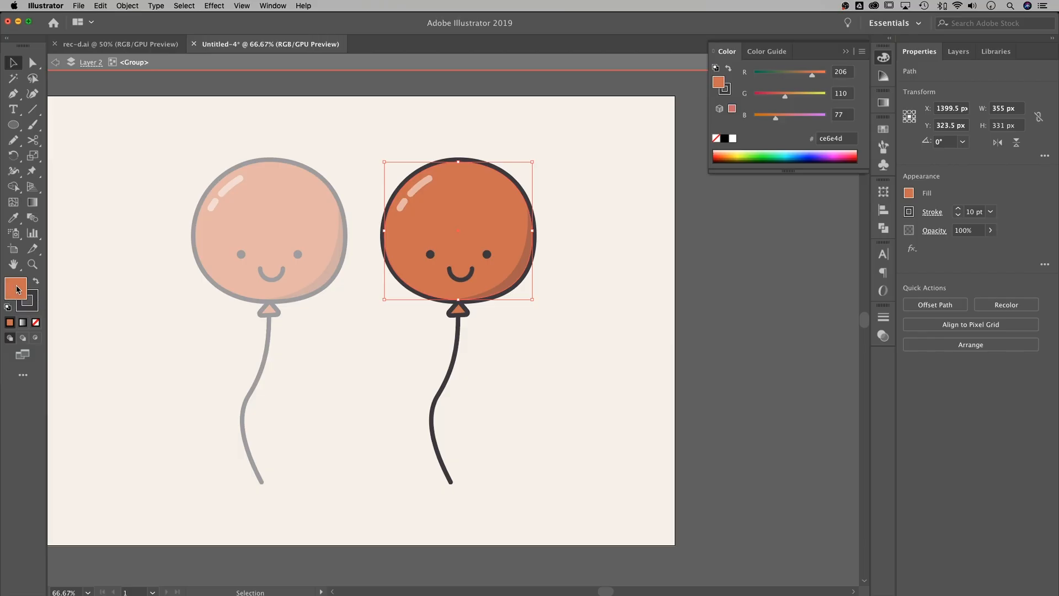
left_click_drag(713, 310, 713, 256)
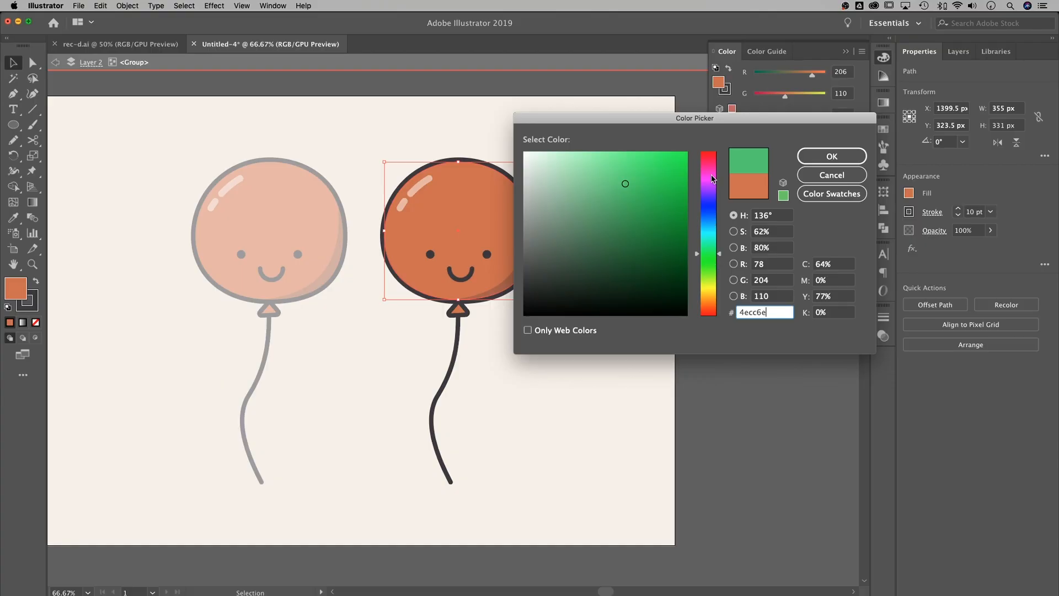
left_click(822, 156)
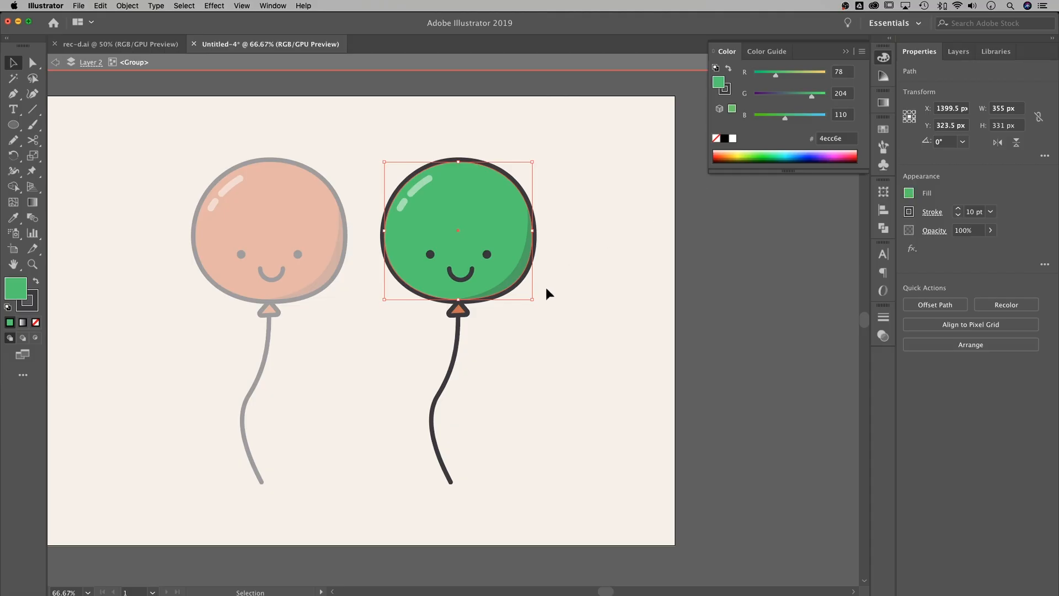
double_click(484, 193)
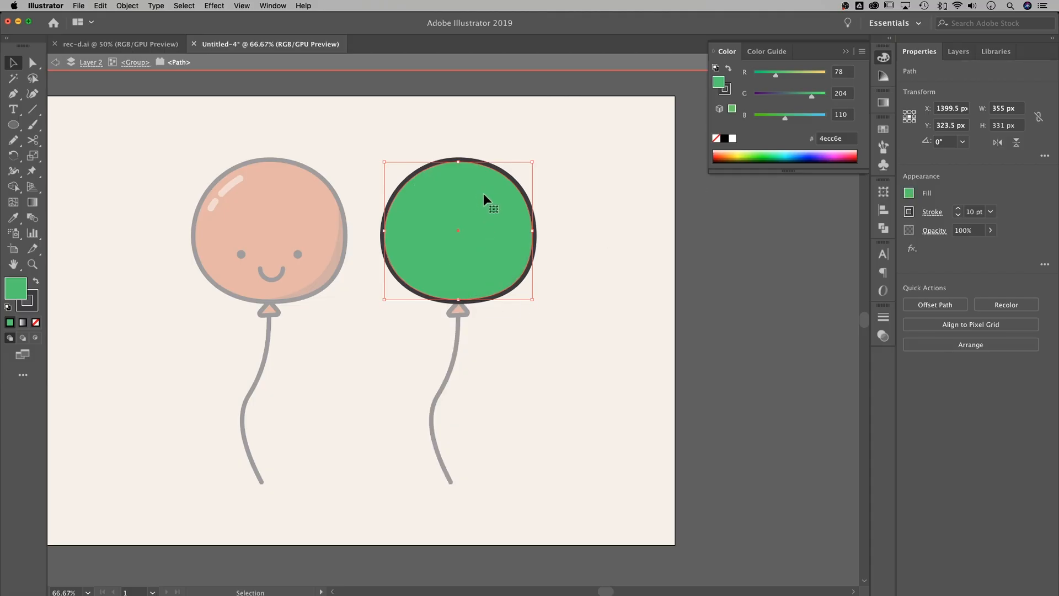
left_click(590, 198)
double_click(590, 198)
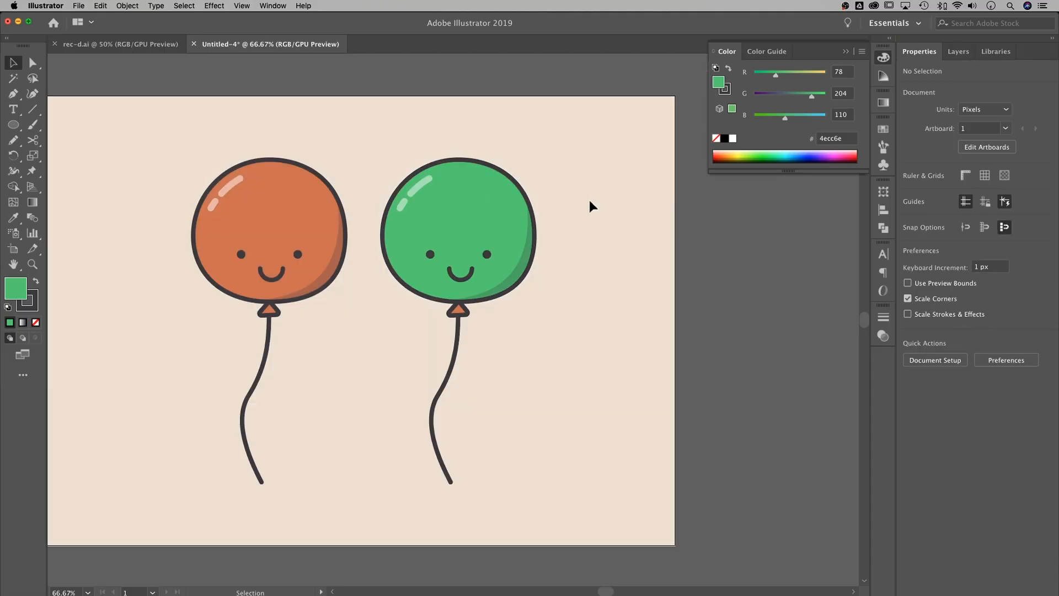
- Move the green balloon slightly up and right, and copy the hex code of its body fill
mouse_move(508, 193)
left_mouse_down()
mouse_move(495, 204)
mouse_move(518, 187)
left_mouse_up()
double_click(512, 193)
left_click(507, 193)
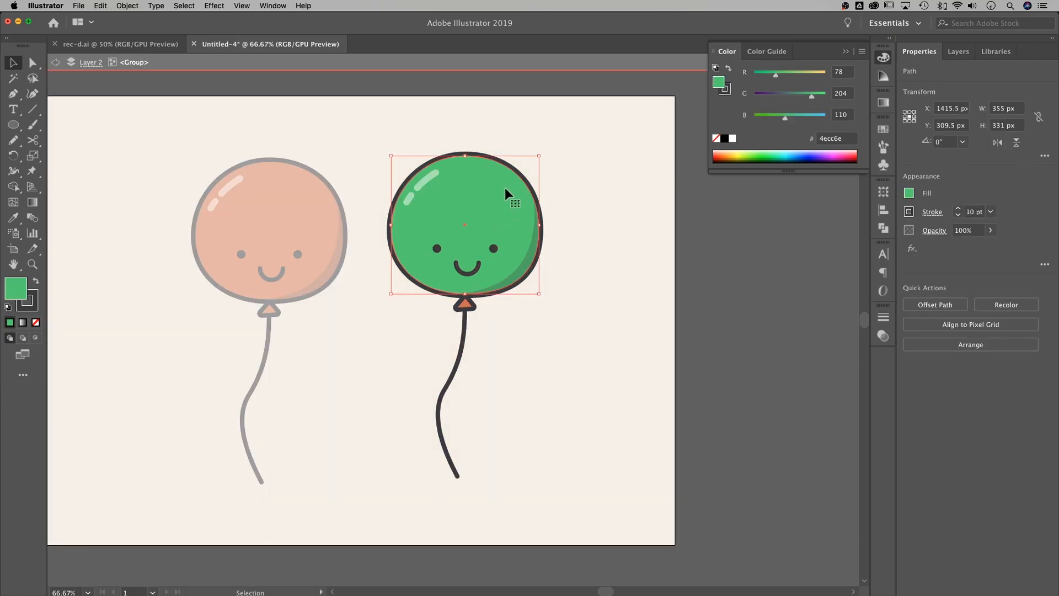
double_click(16, 294)
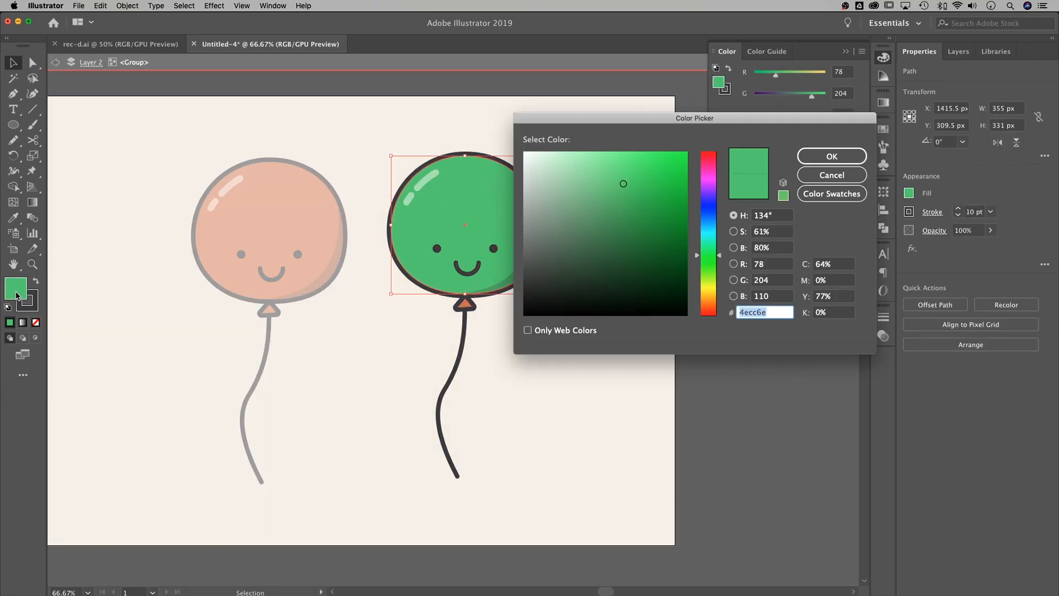
left_click_drag(662, 119, 618, 115)
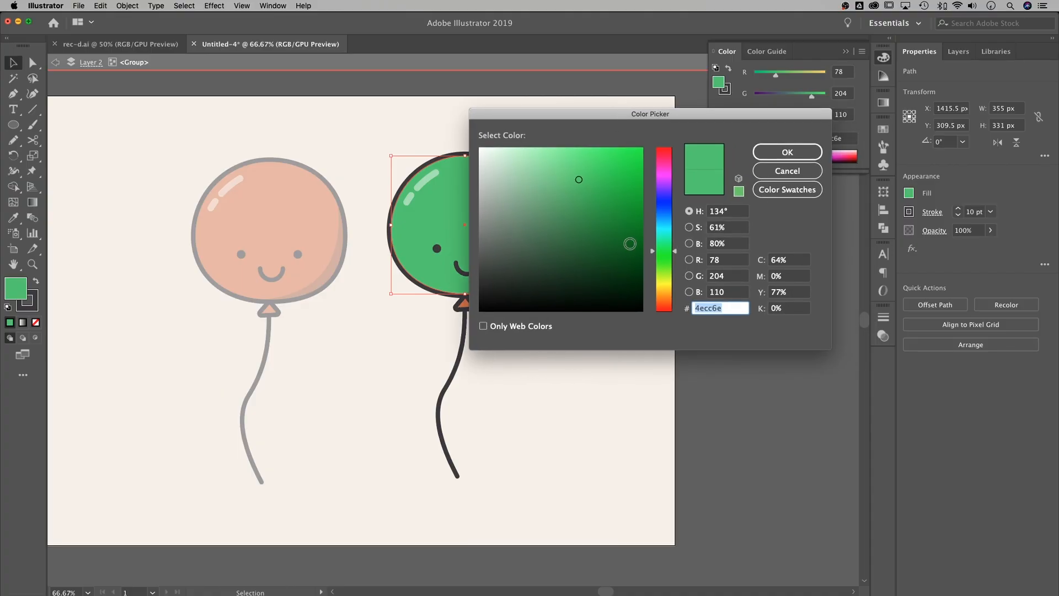
left_click_drag(730, 307, 685, 308)
left_click(783, 170)
- Fill the green balloon's knot with 4ecc6e to match its body
left_click(481, 303)
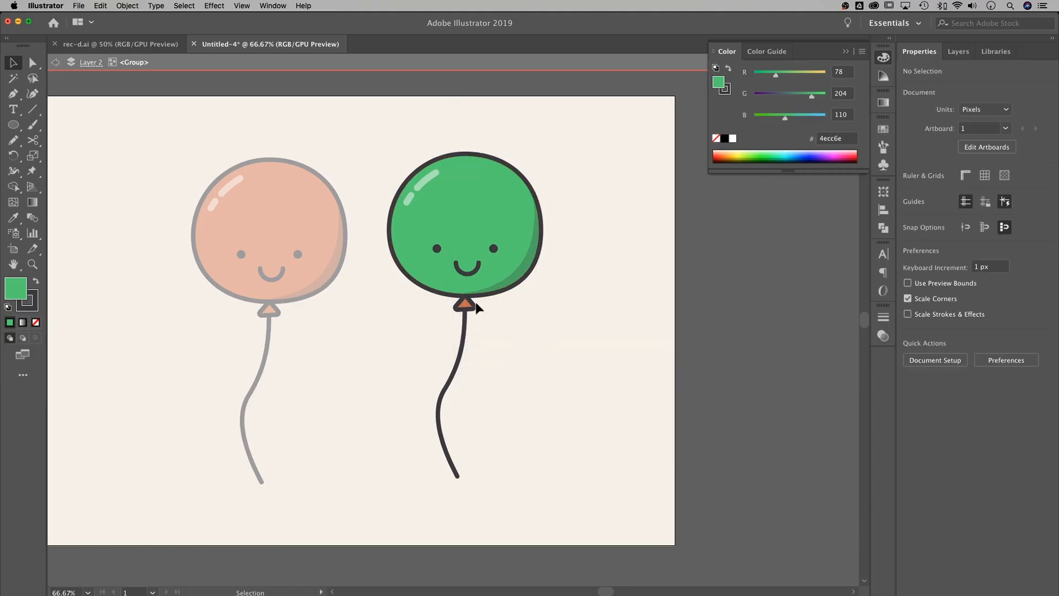
left_click(467, 304)
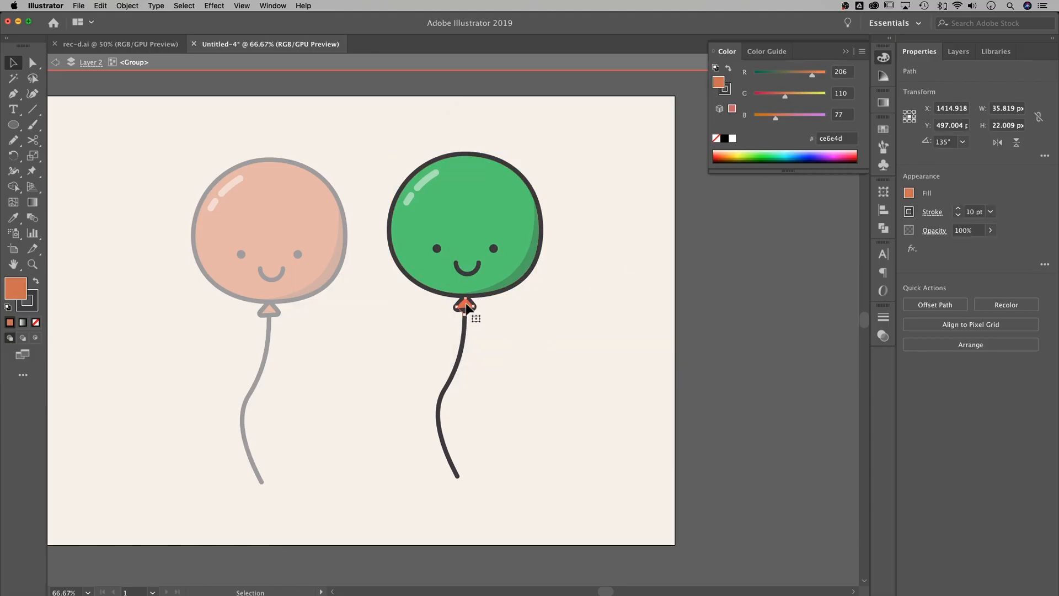
double_click(19, 294)
type("4ecc6e")
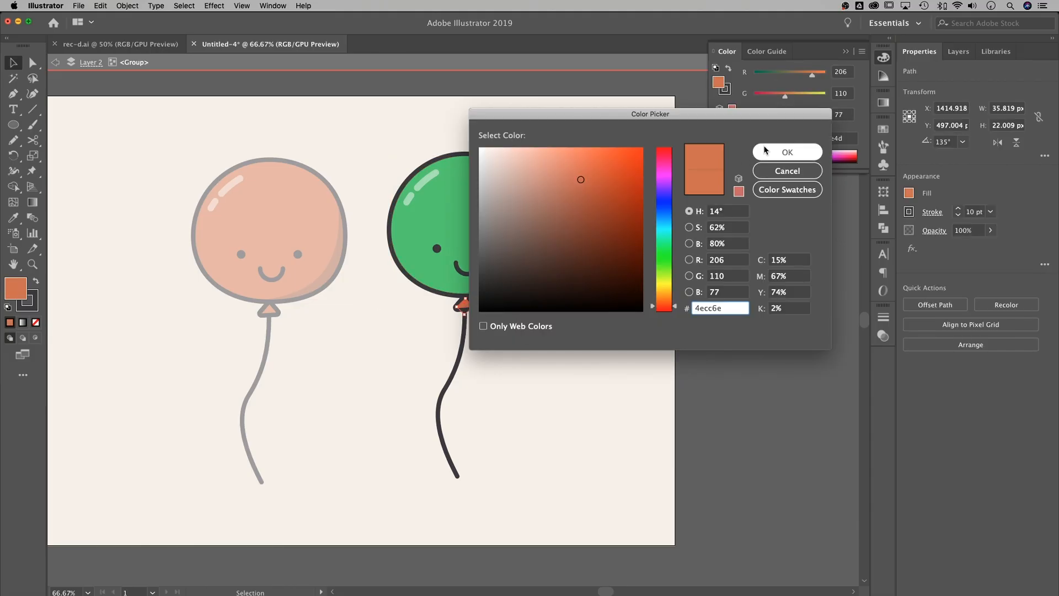
left_click(787, 152)
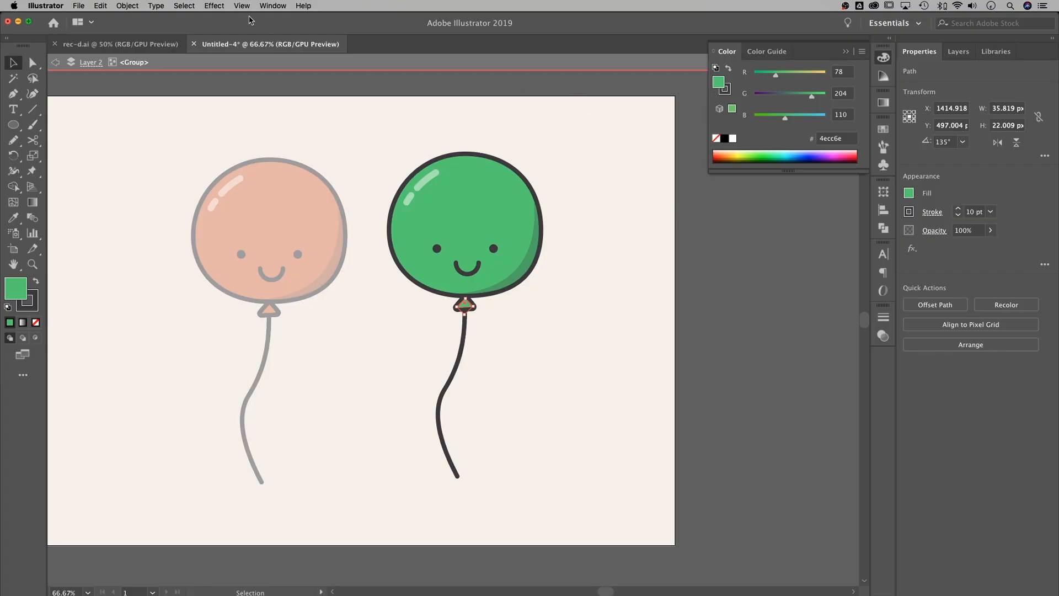
- Save the green fill as a new global swatch, apply it to the balloon's body, and exit isolation
left_click(265, 6)
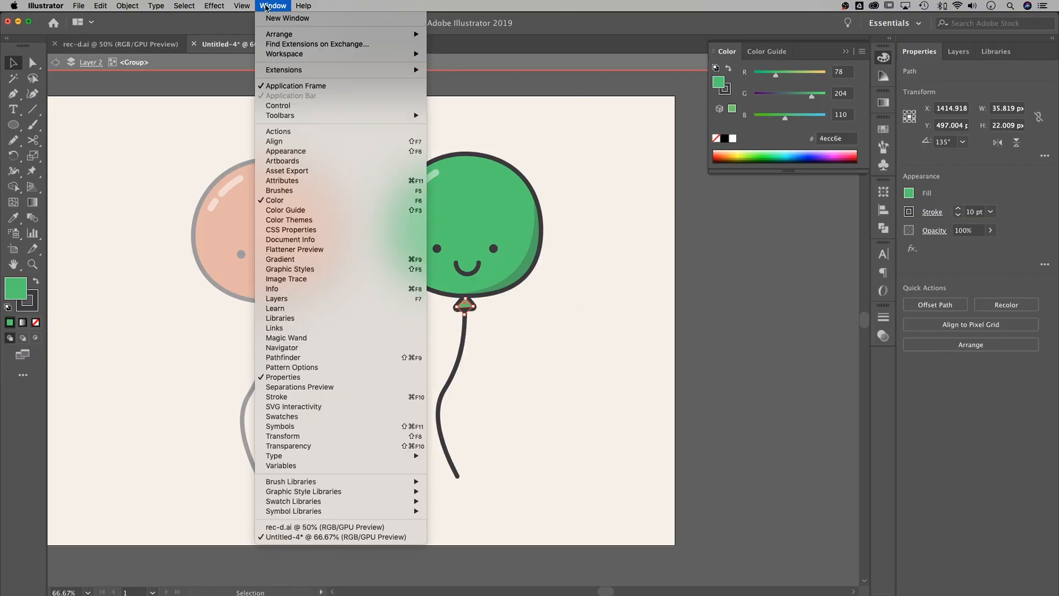
left_click(278, 417)
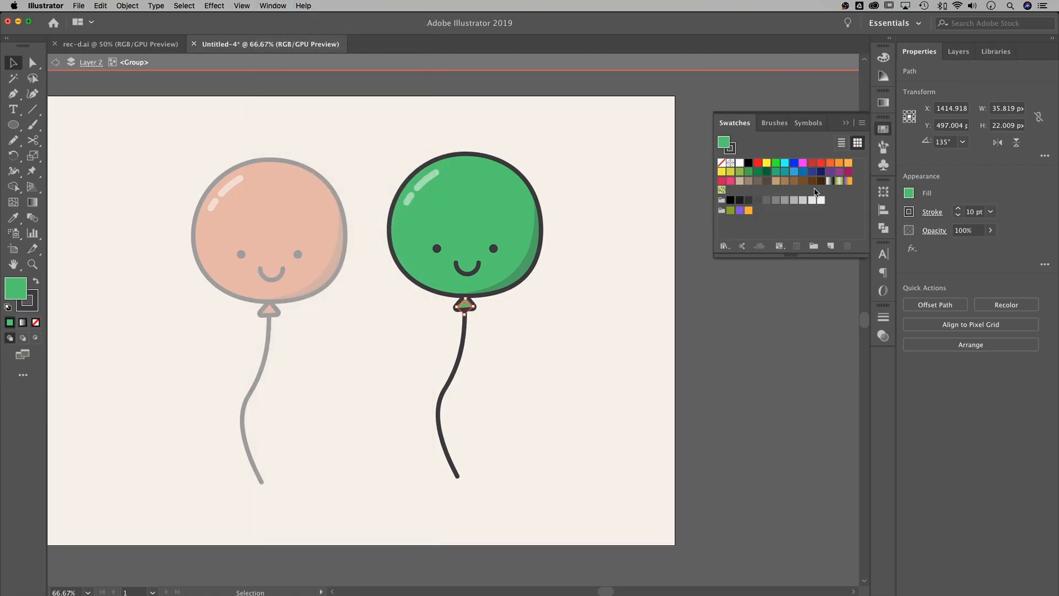
left_click(831, 246)
left_click_drag(757, 91, 694, 92)
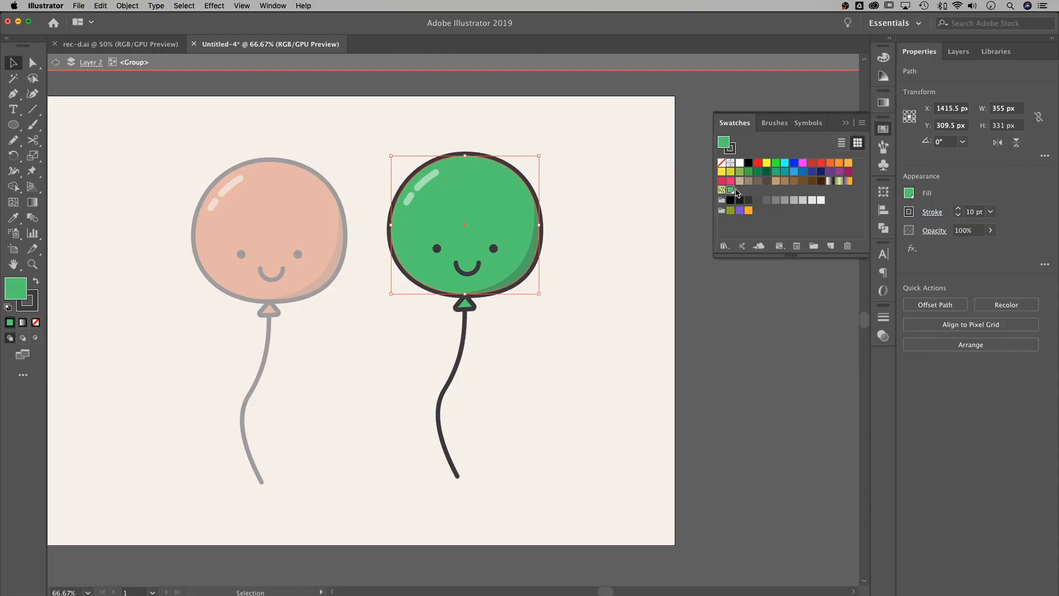
left_click(584, 204)
left_click(515, 208)
left_click(583, 257)
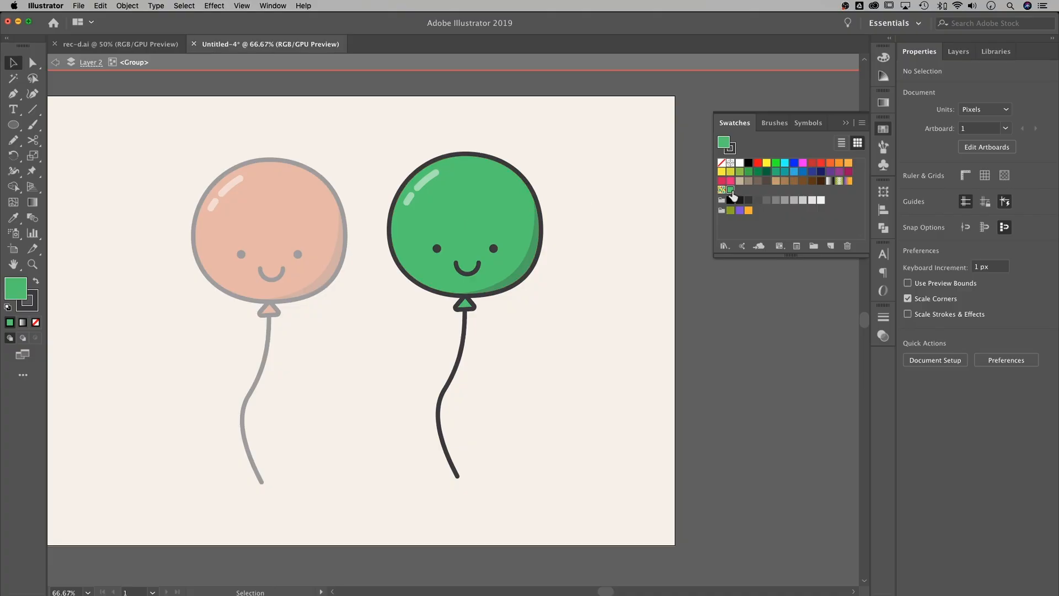
double_click(642, 191)
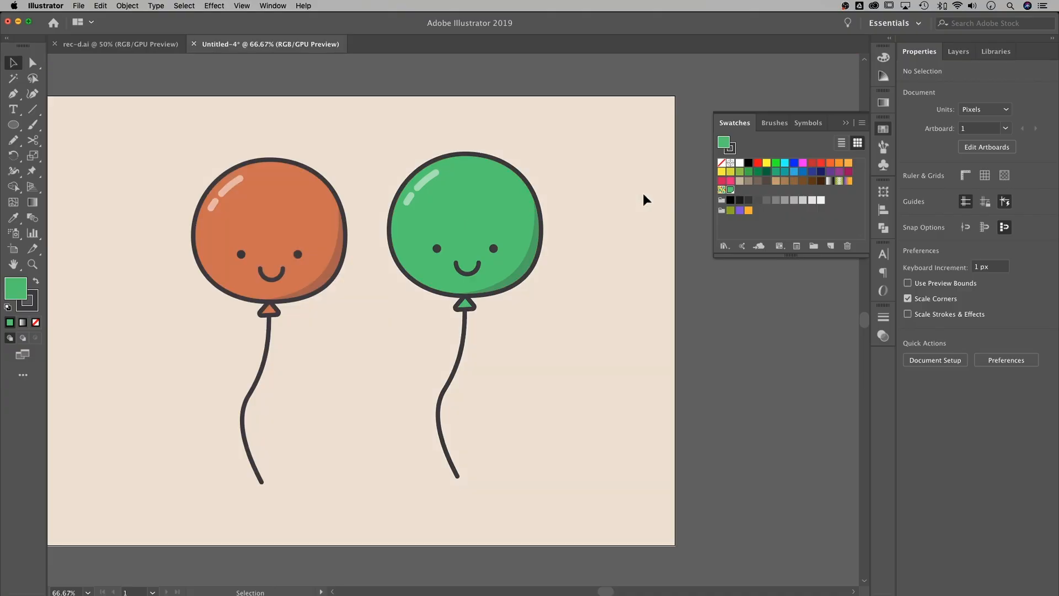
- Try recolouring the global green swatch to R=165, G=77, B=110 with the preview on
double_click(732, 190)
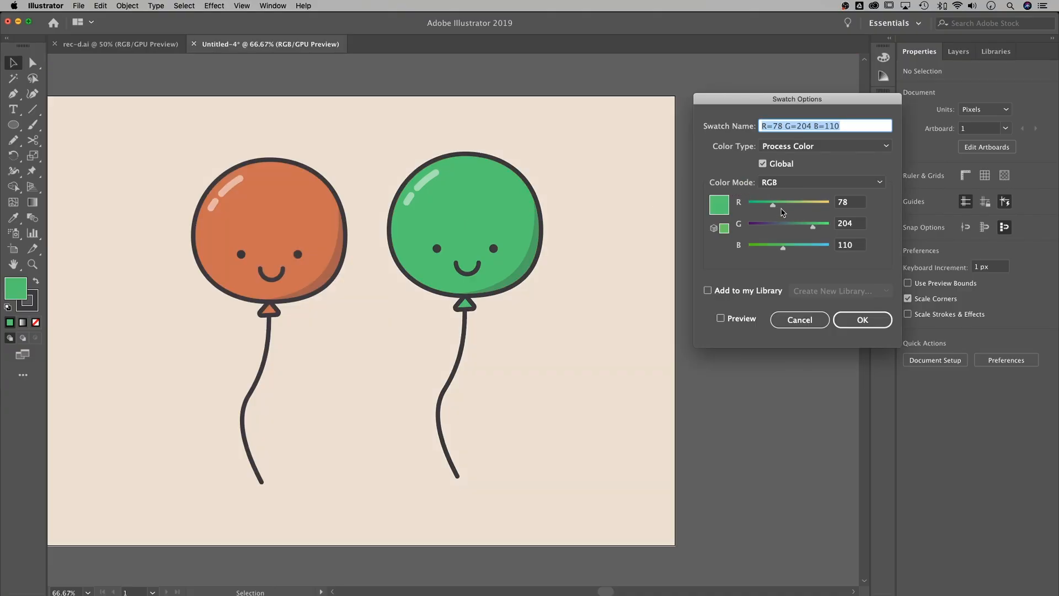
left_click_drag(780, 205, 772, 228)
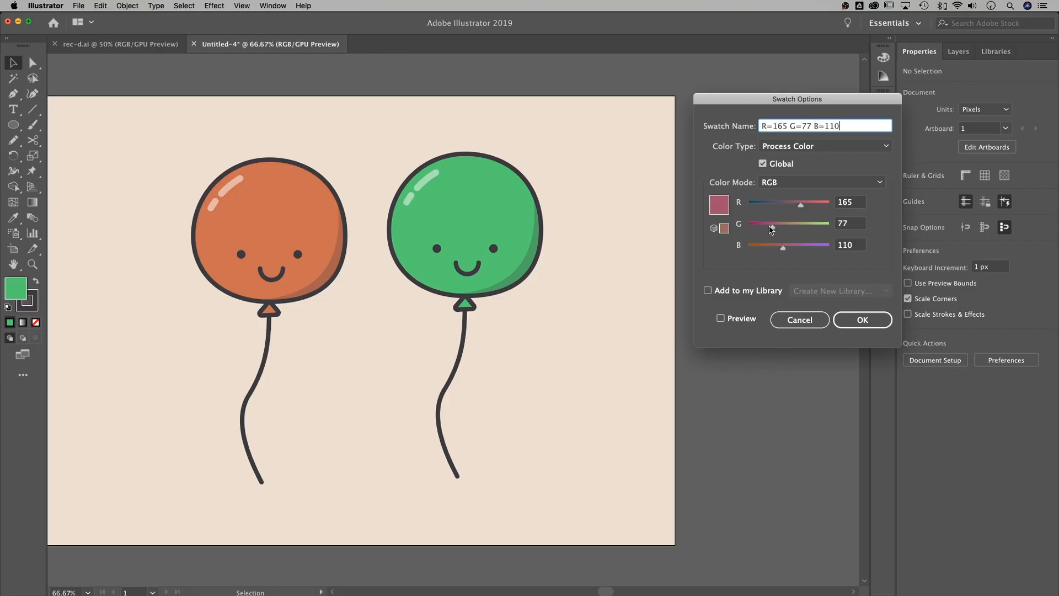
left_click(721, 318)
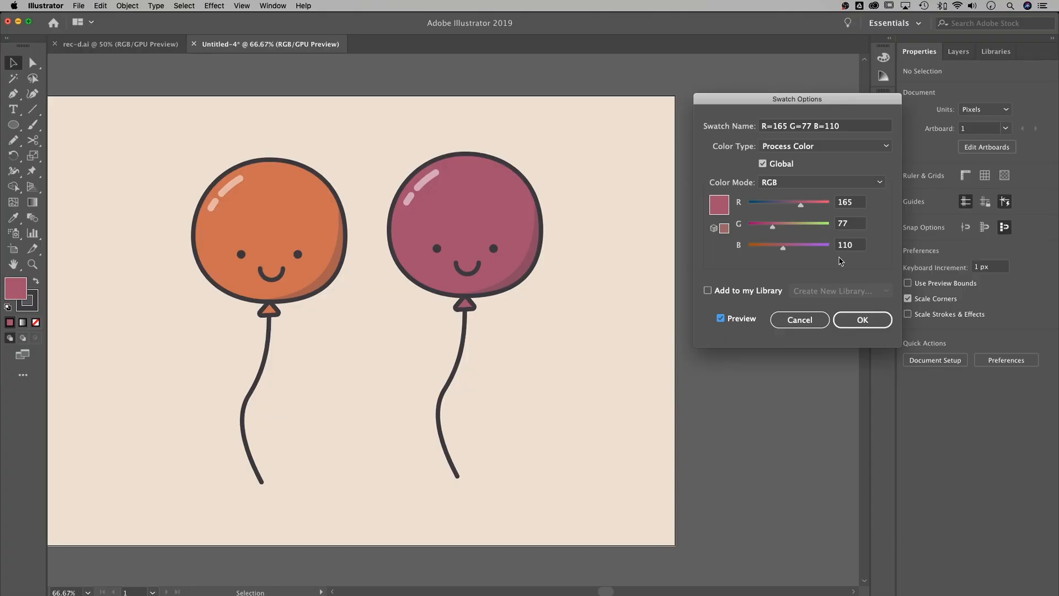
left_click(816, 320)
- Duplicate the orange balloon group and place the copy level with it on its left side
left_click_drag(567, 322, 708, 309)
left_click(358, 230)
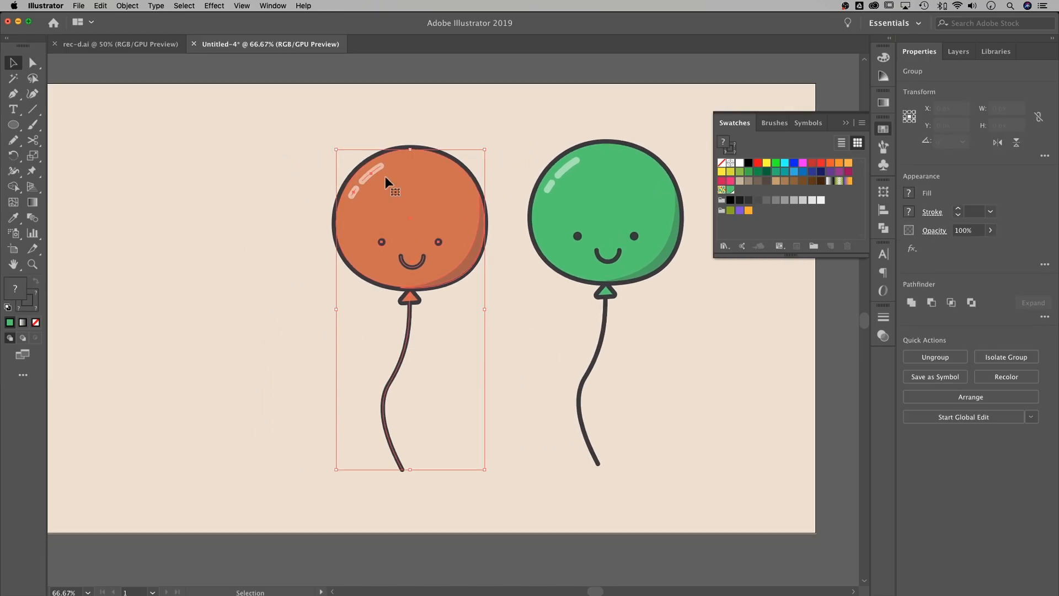
left_click_drag(431, 208, 309, 202)
left_click(366, 115)
- Isolate the leftmost balloon's group and fill its body with blue 4e96cc
double_click(337, 166)
left_click(337, 173)
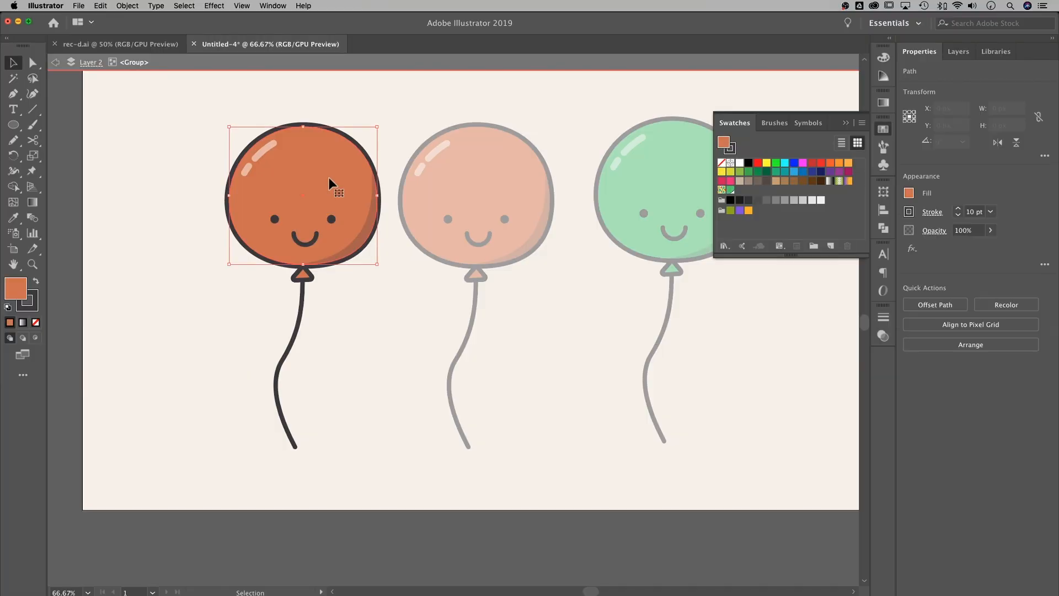
double_click(12, 288)
left_click_drag(670, 231, 669, 222)
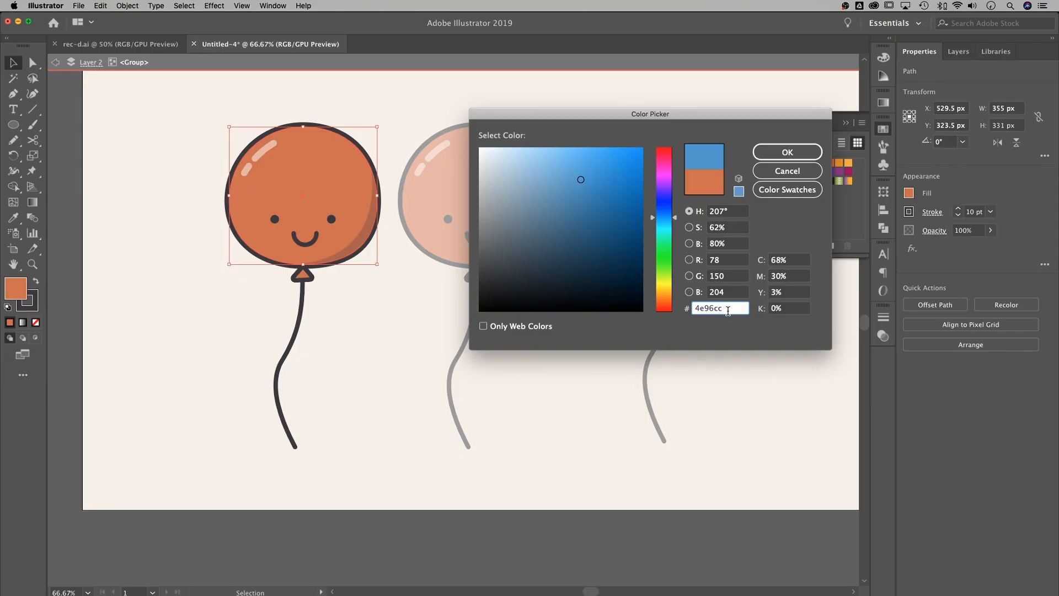
left_click(783, 156)
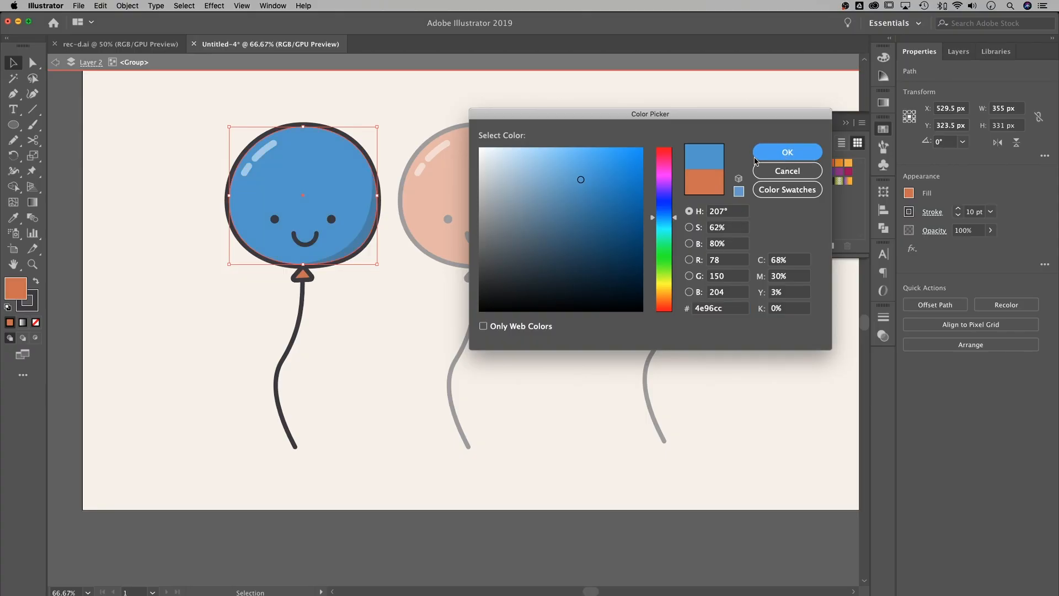
- Fill the blue balloon's knot with 4e96cc and exit isolation to show the whole artboard
left_click(304, 277)
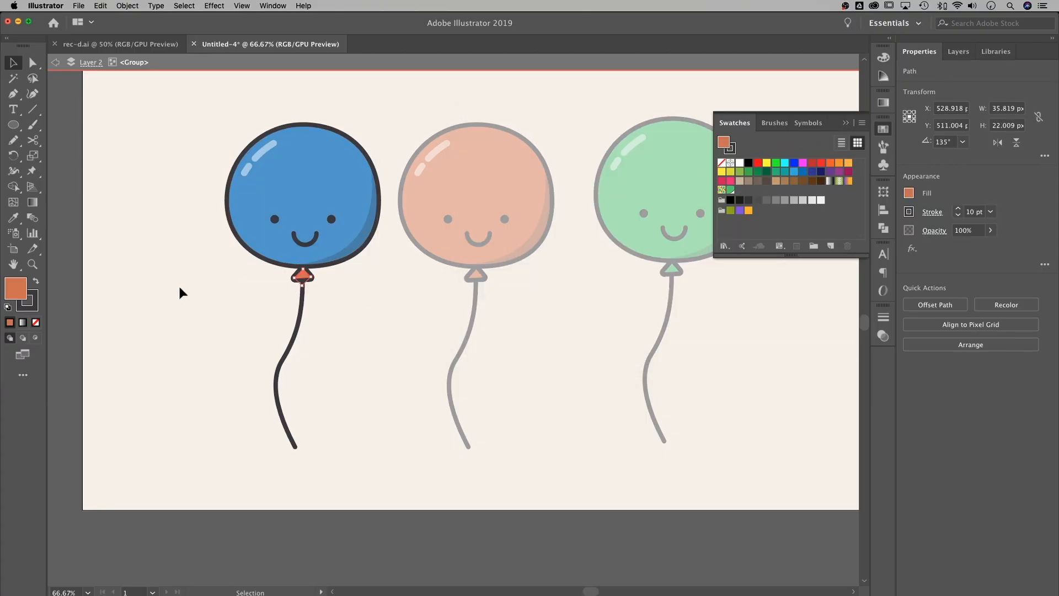
double_click(10, 288)
type("4e96cc")
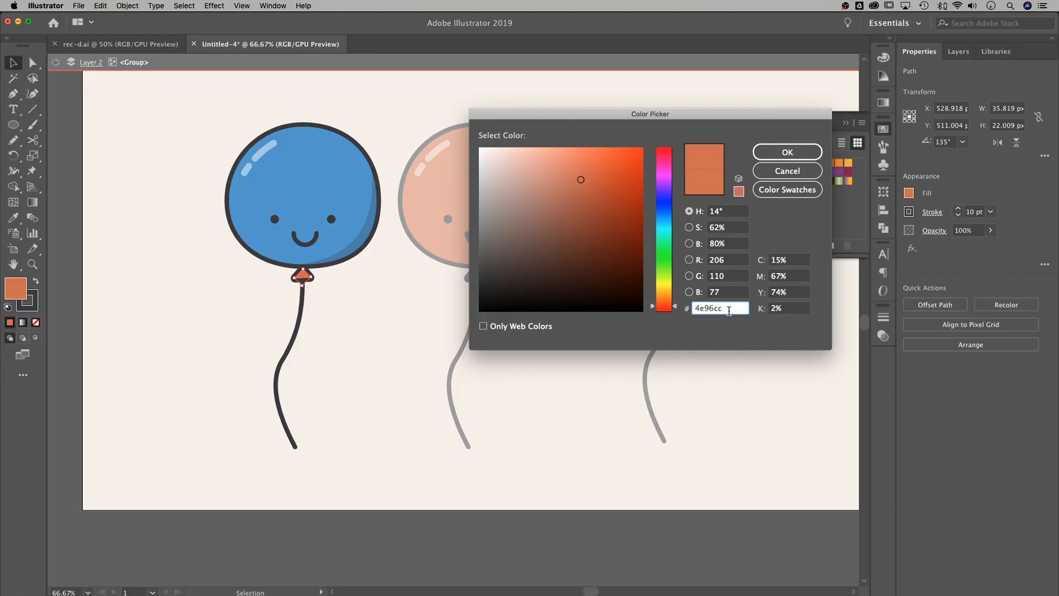
left_click(789, 155)
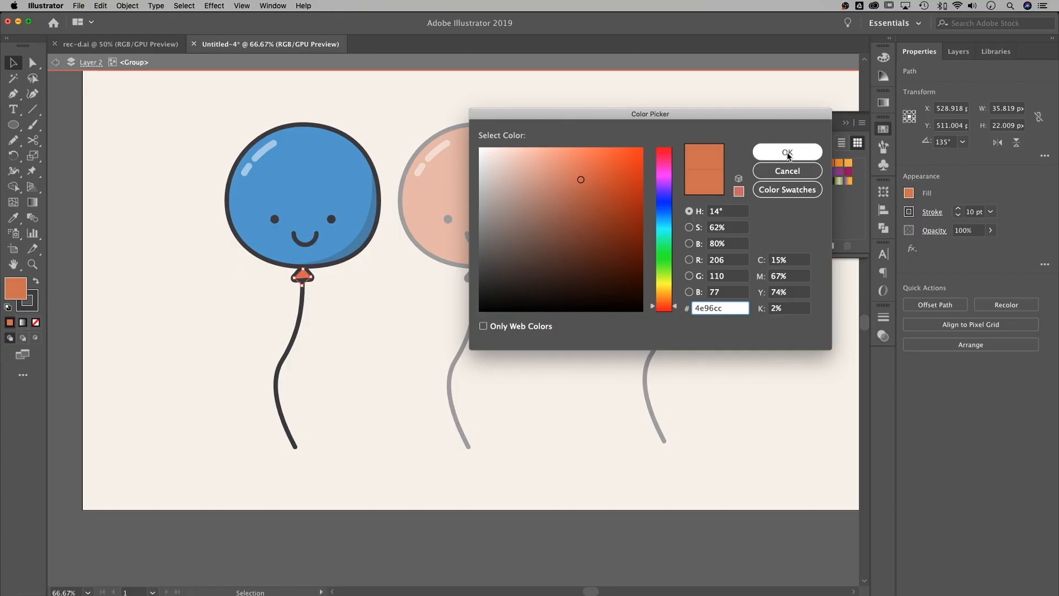
double_click(369, 317)
key("super+minus")
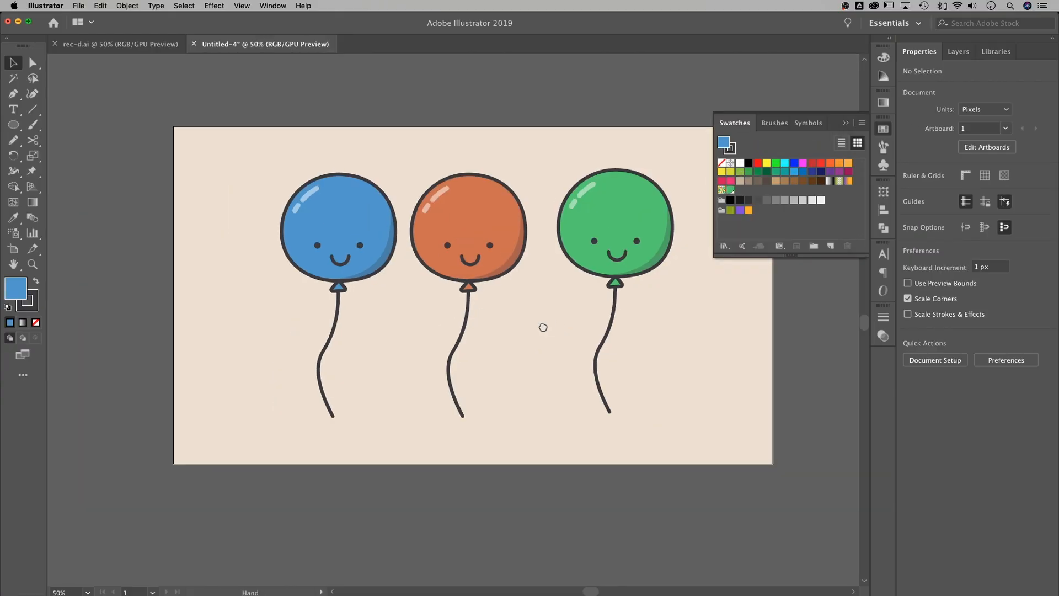
- Isolate the blue balloon's group, shift its face slightly left on the body, and exit isolation
key("super+plus")
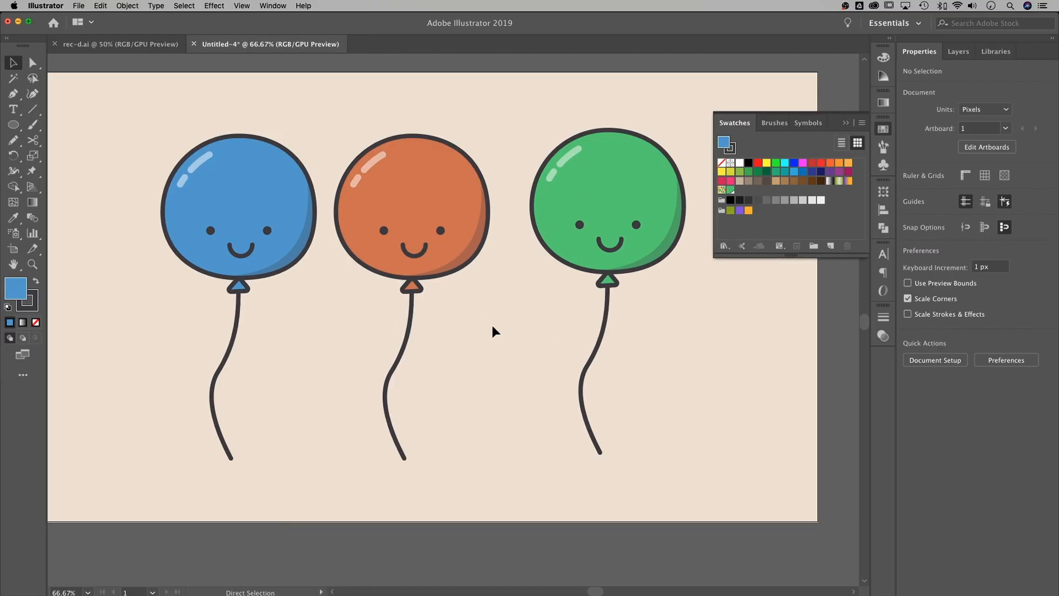
left_click(250, 248)
left_click(633, 225)
left_click(243, 227)
double_click(276, 209)
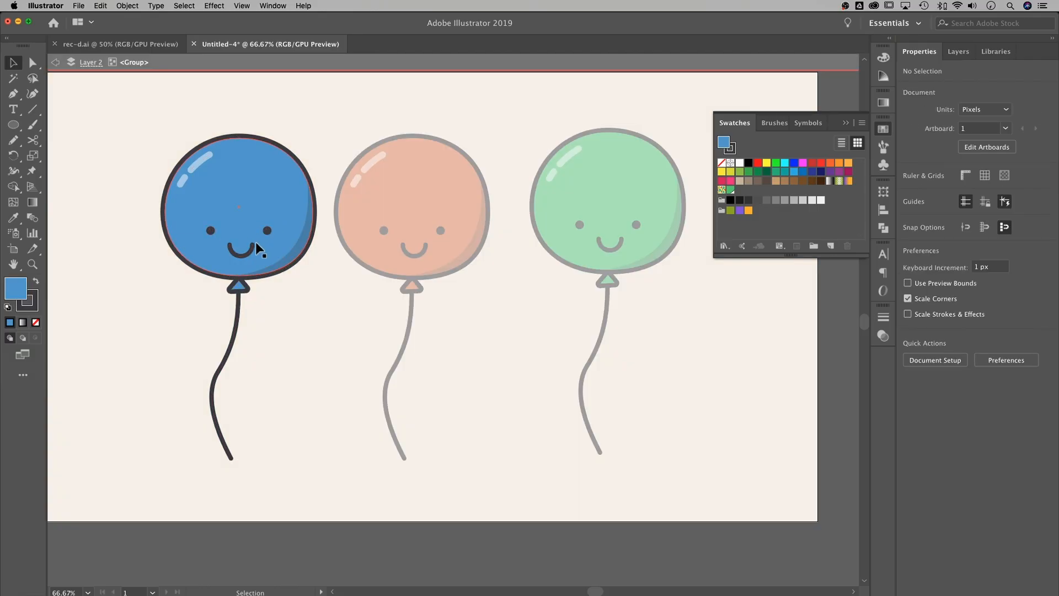
left_click_drag(252, 247, 238, 247)
left_click(561, 296)
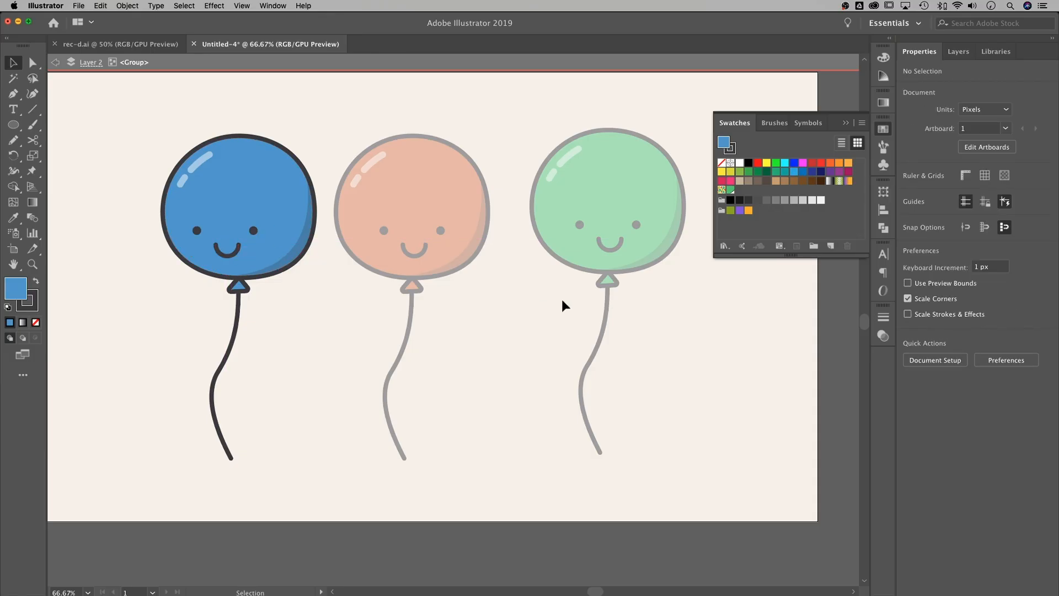
double_click(561, 296)
- Isolate the green balloon's group, shift its face slightly right on the body, and exit isolation
double_click(627, 238)
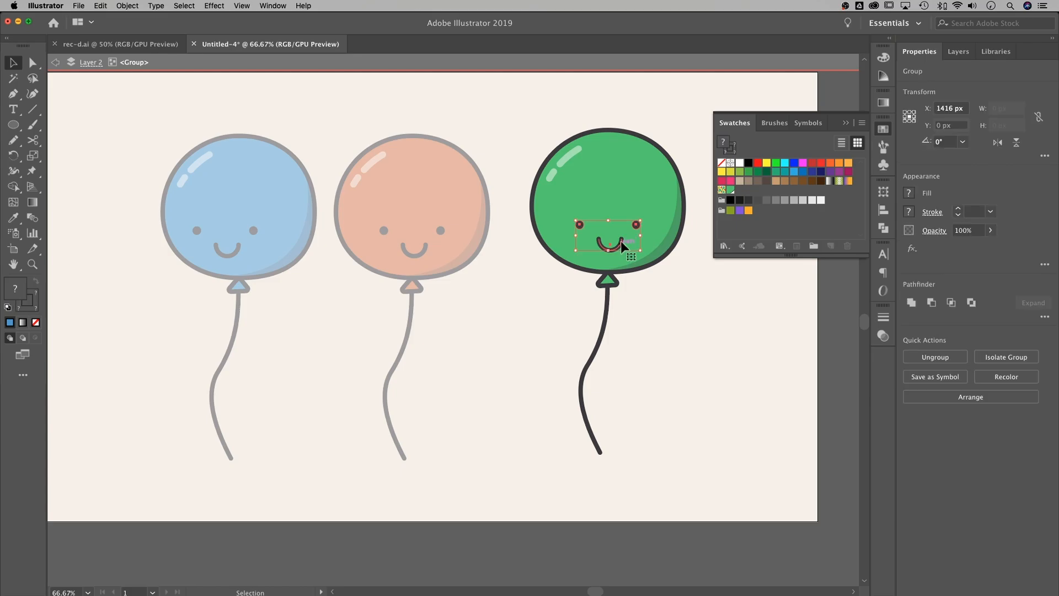
left_click_drag(621, 240, 631, 243)
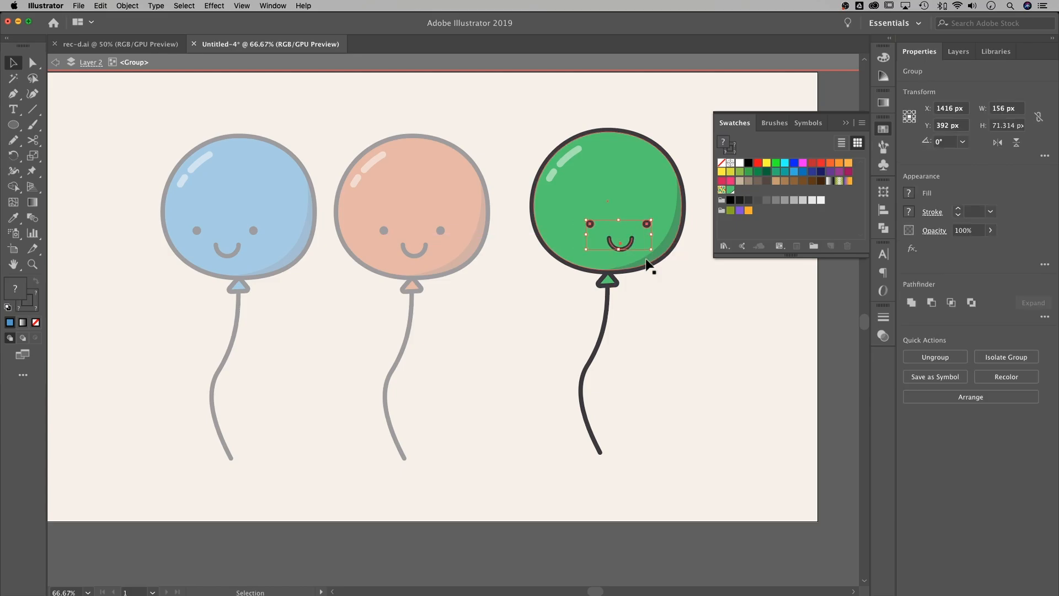
left_click(675, 328)
double_click(670, 317)
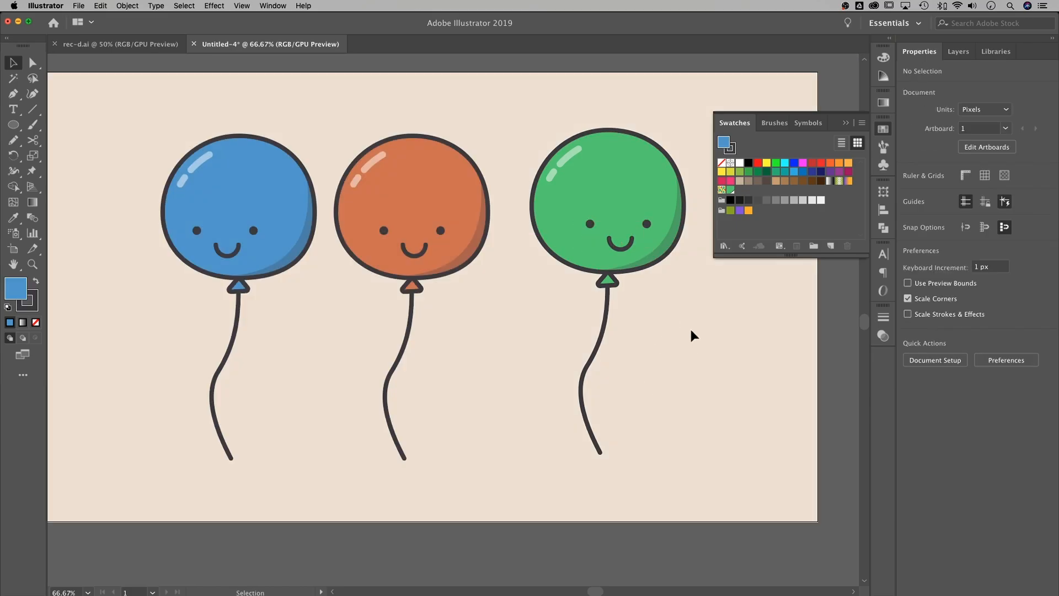
- Move the green balloon down and left so it overlaps the orange balloon's right side, and send it to the back
left_click_drag(665, 171, 537, 233)
right_click(525, 202)
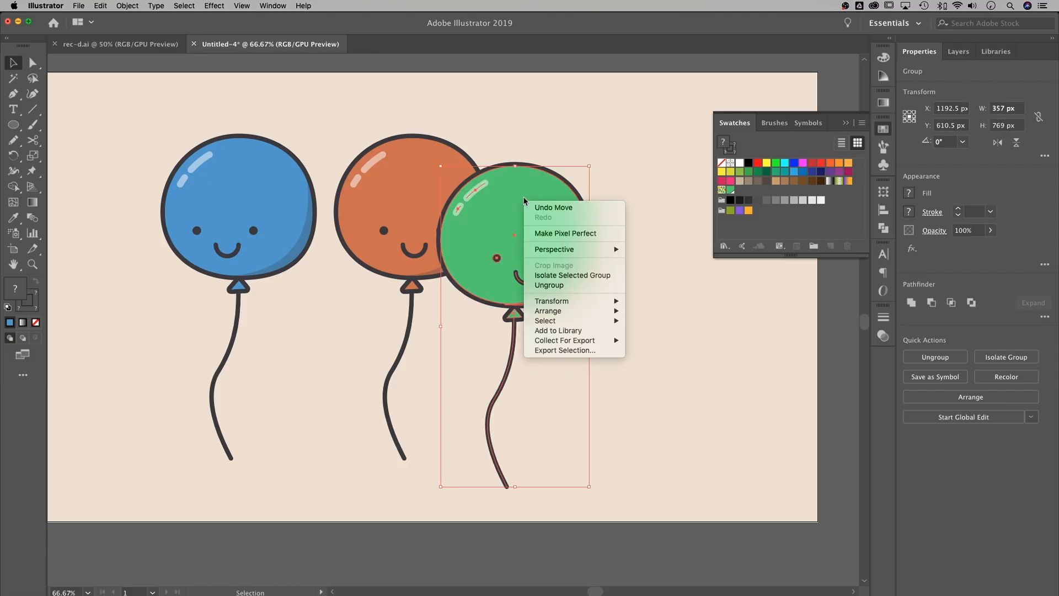
mouse_move(552, 310)
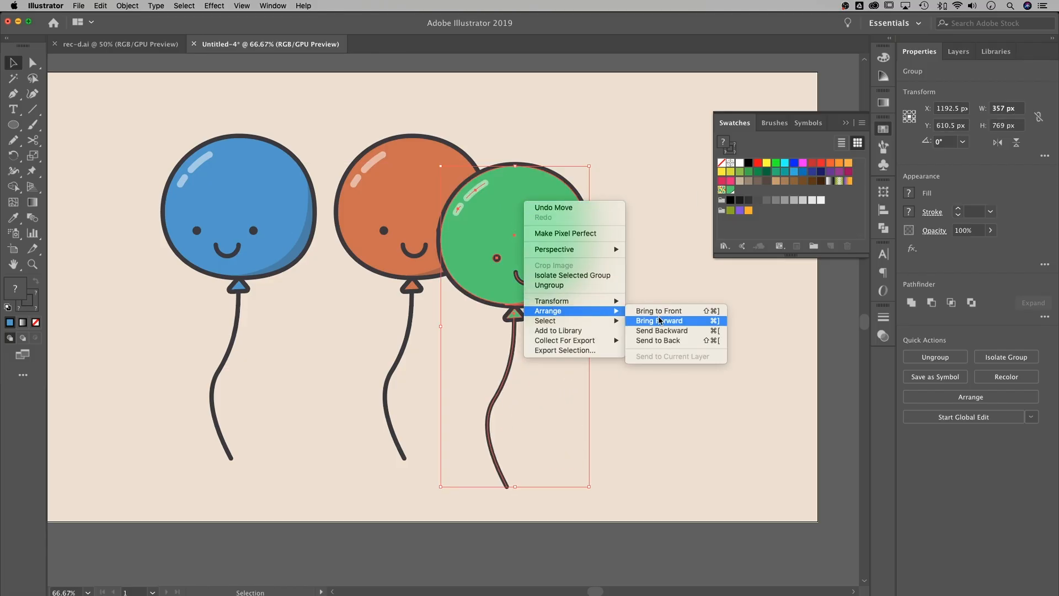
left_click(654, 340)
left_click(661, 266)
left_click(593, 224)
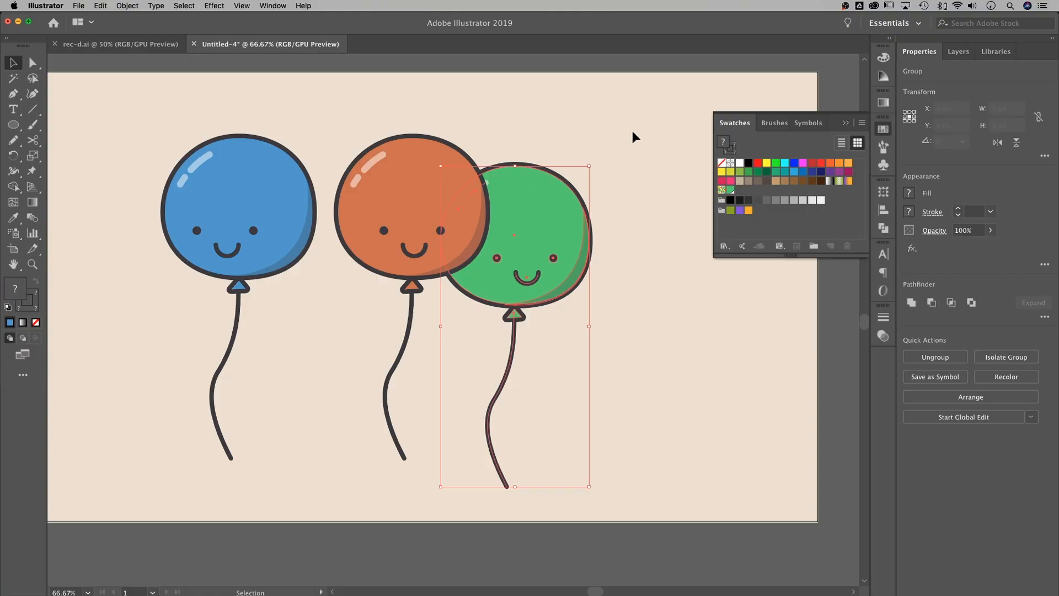
- Rotate the green balloon slightly clockwise and nudge it left, closer to the orange balloon
left_click_drag(598, 161, 608, 170)
left_click_drag(568, 223, 556, 222)
left_click(690, 212)
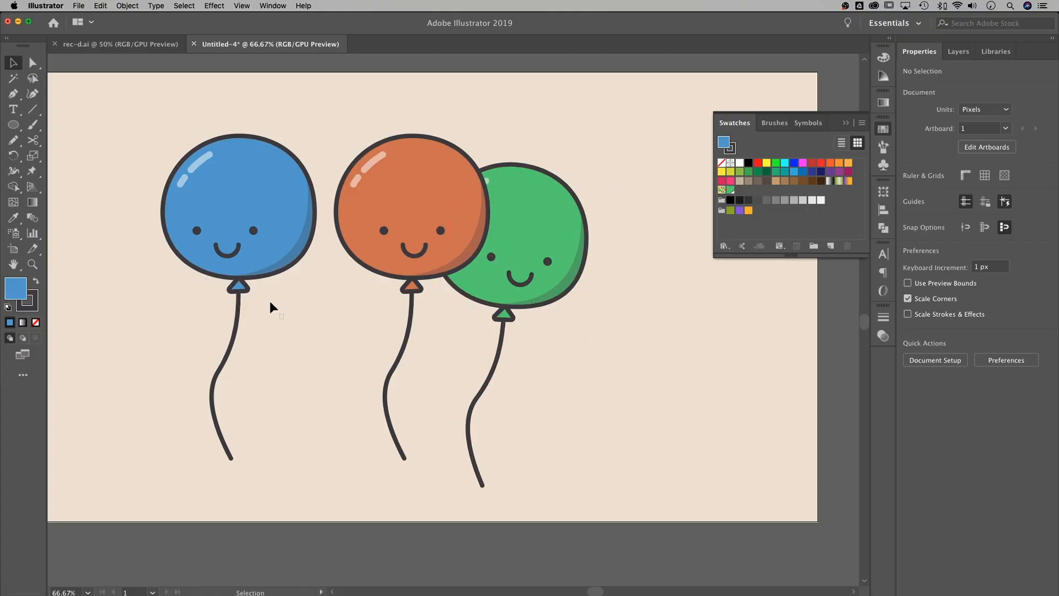
- Move the blue balloon right and down so it overlaps the orange balloon's left side, and send it to the back
left_click(161, 203)
left_click_drag(260, 184, 327, 215)
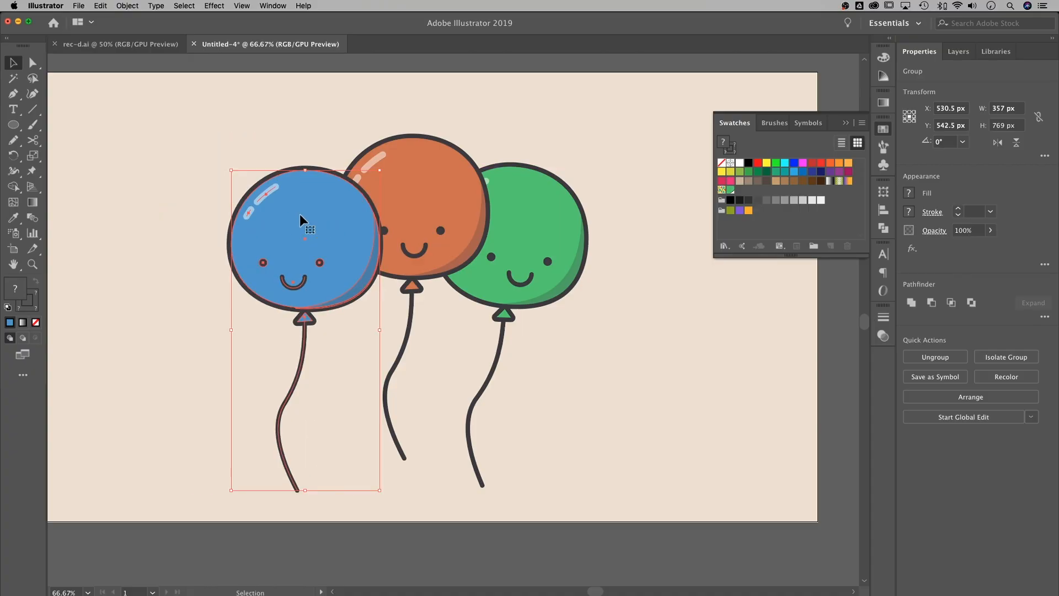
right_click(288, 218)
mouse_move(353, 327)
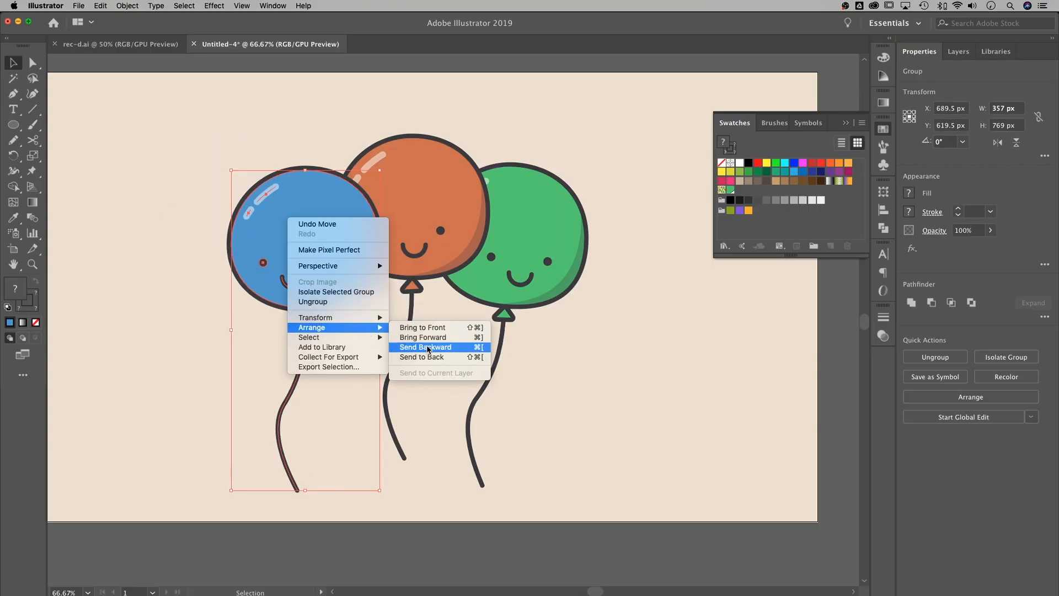
left_click(430, 359)
left_click(292, 113)
left_click(292, 216)
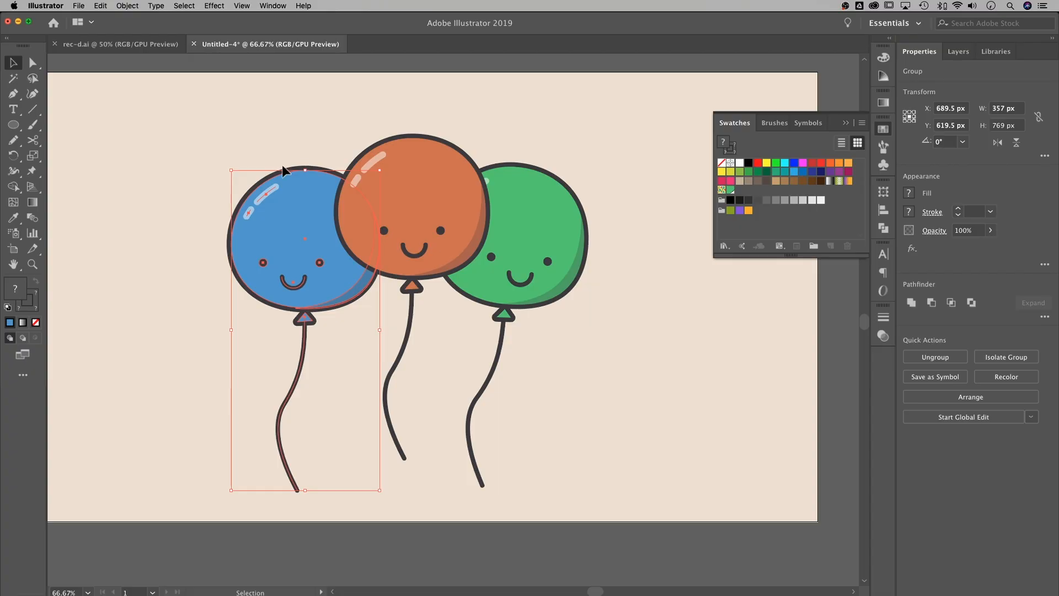
- Rotate the blue balloon slightly counter-clockwise and nudge it right, closer to the orange balloon
left_click_drag(237, 167, 223, 170)
left_click_drag(307, 238, 318, 234)
left_click(611, 332)
- Isolate the green balloon's group and move its string's middle anchor left toward the orange balloon's string
left_click_drag(416, 387, 414, 323)
left_click_drag(447, 291, 434, 329)
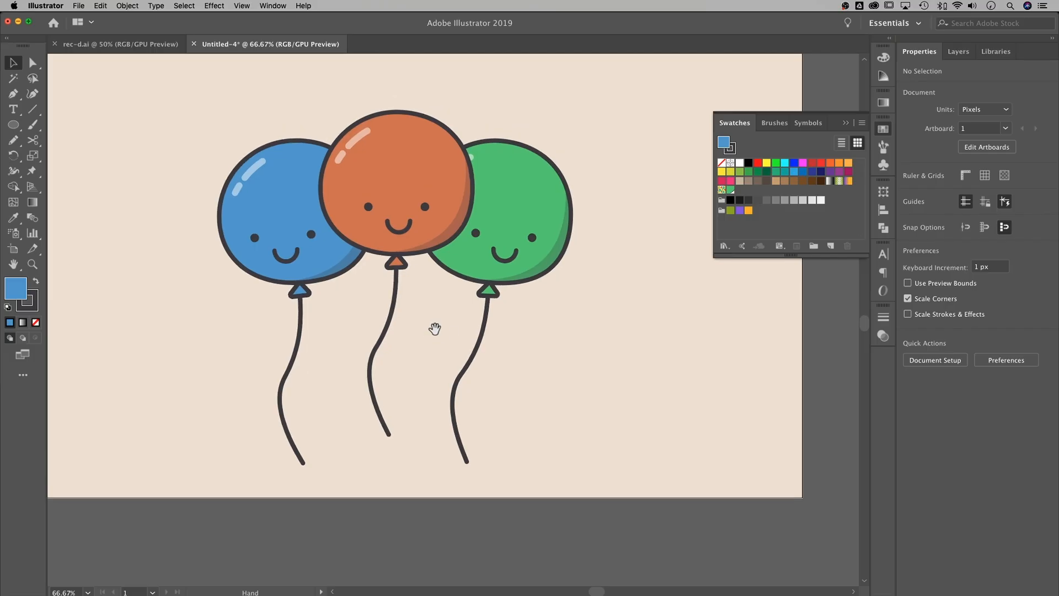
left_click(485, 327)
double_click(486, 326)
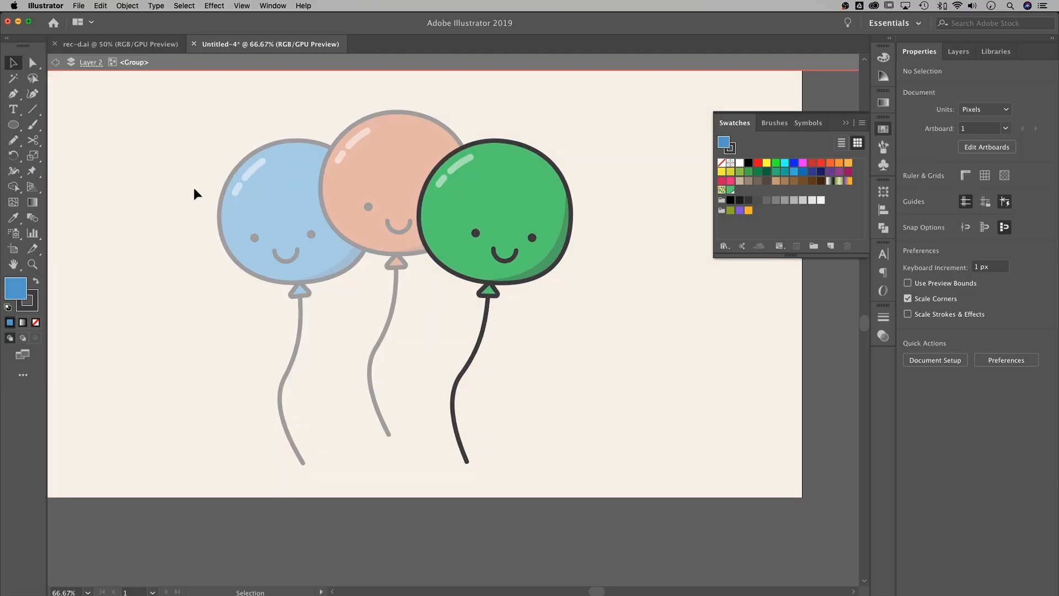
left_click(32, 63)
left_click(455, 373)
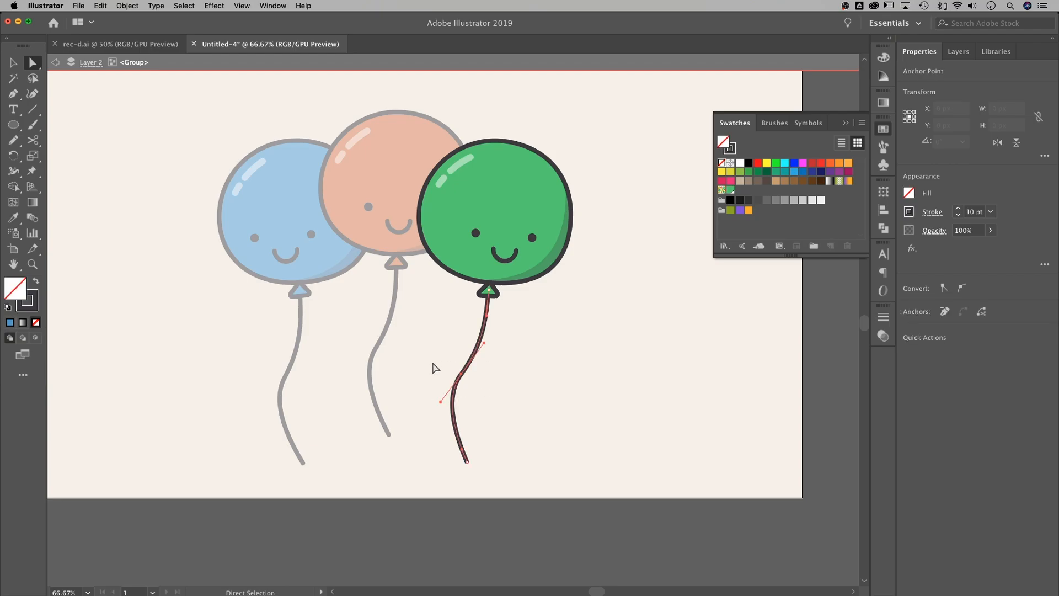
left_click_drag(455, 373, 403, 359)
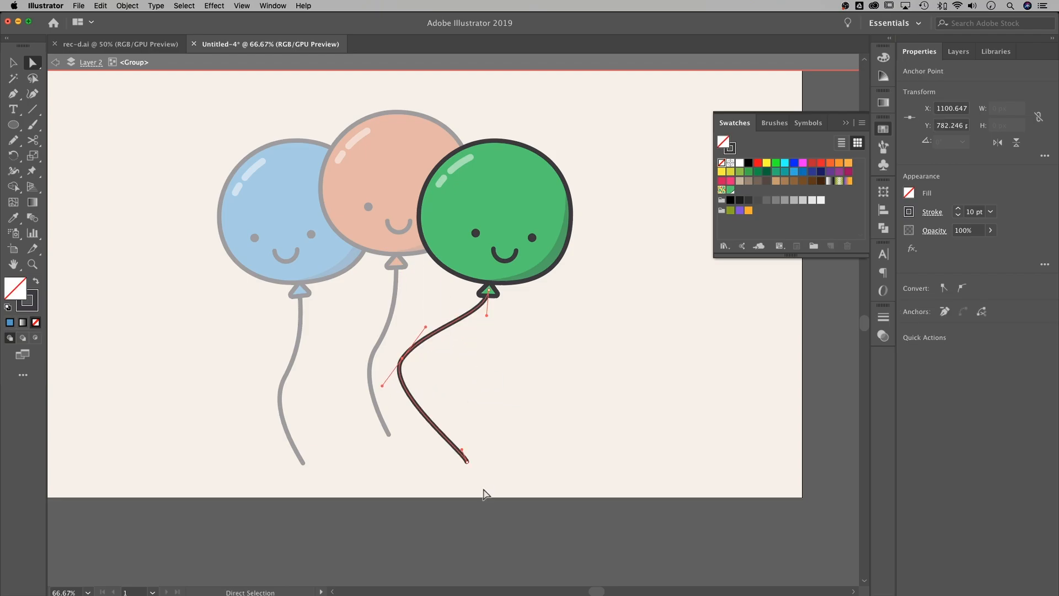
- Move the lower end of the green balloon's string left to X 957, Y 923 px, beside the orange balloon's string end
mouse_move(471, 462)
left_mouse_down()
mouse_move(426, 455)
mouse_move(453, 461)
left_mouse_up()
key("super+z")
key("super+=")
key("super+=")
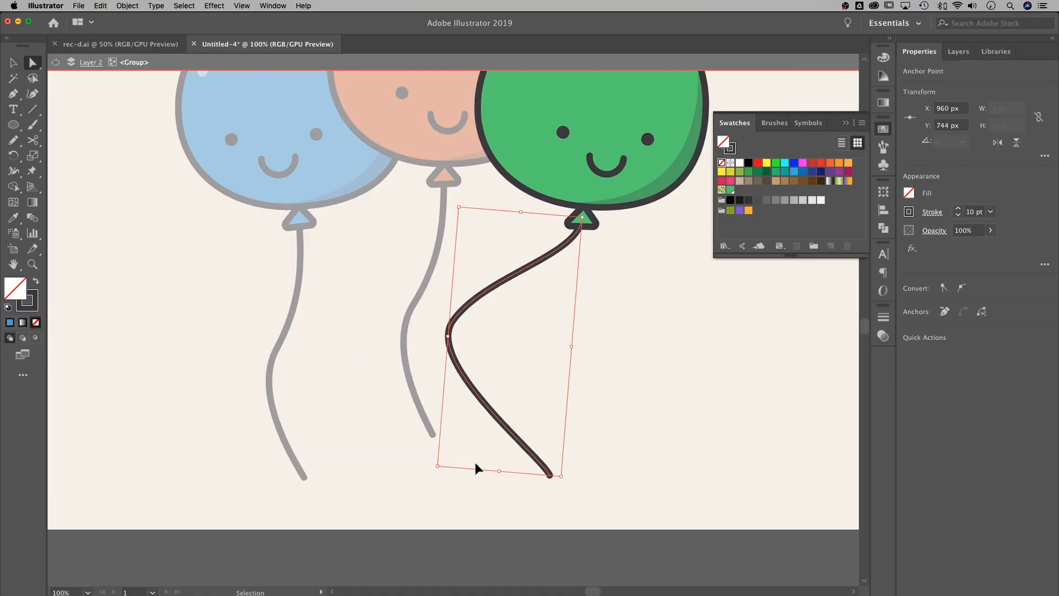
left_click_drag(608, 438, 552, 405)
left_click_drag(540, 521, 393, 454)
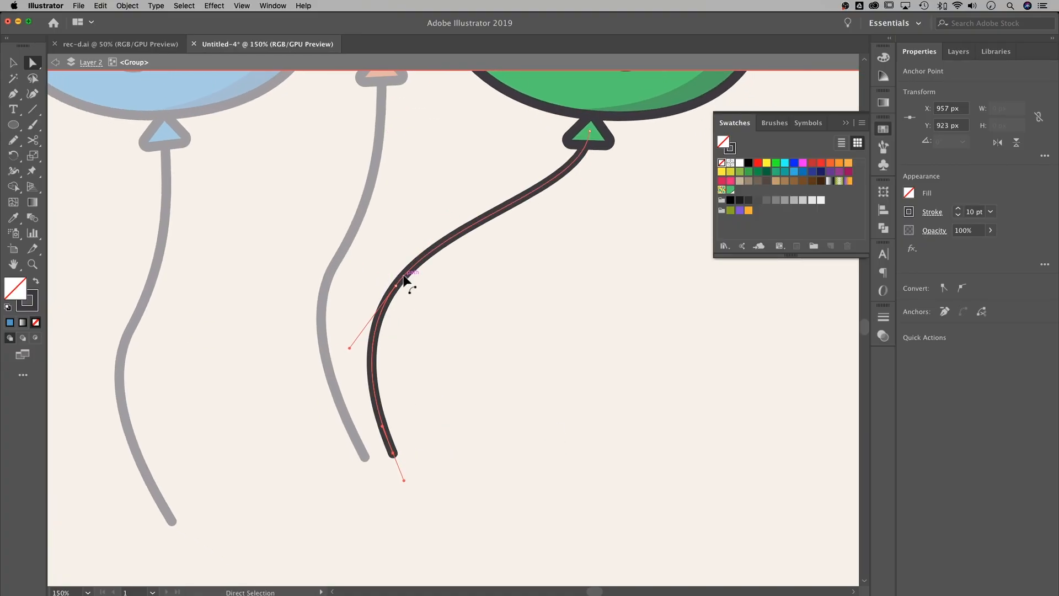
- Lengthen the curve handle straight down from the green balloon's knot to round the string's upper bend, and exit isolation
left_click(589, 133)
left_click_drag(585, 194, 590, 208)
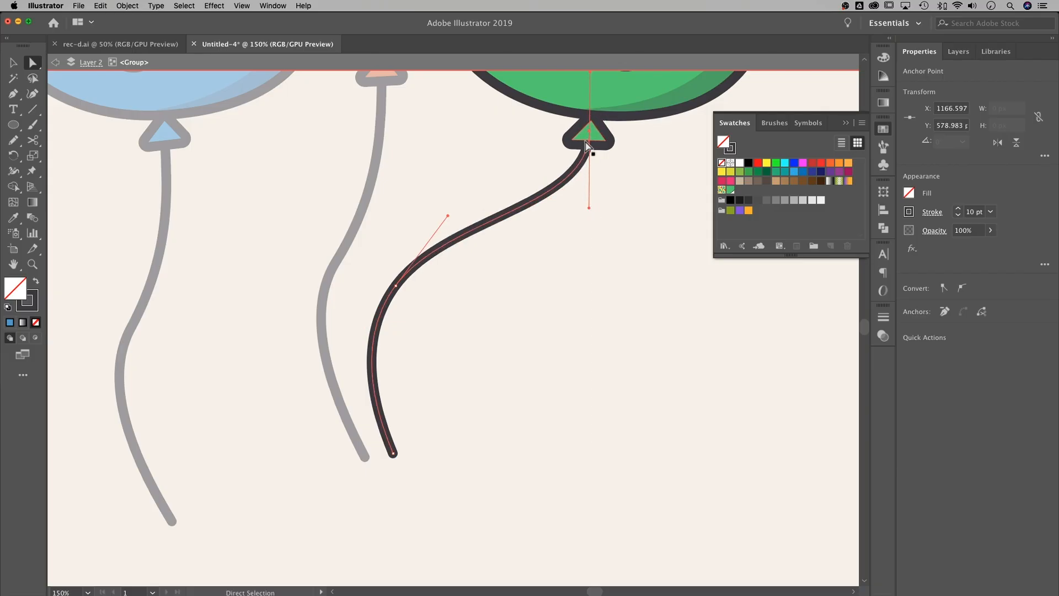
left_click(538, 476)
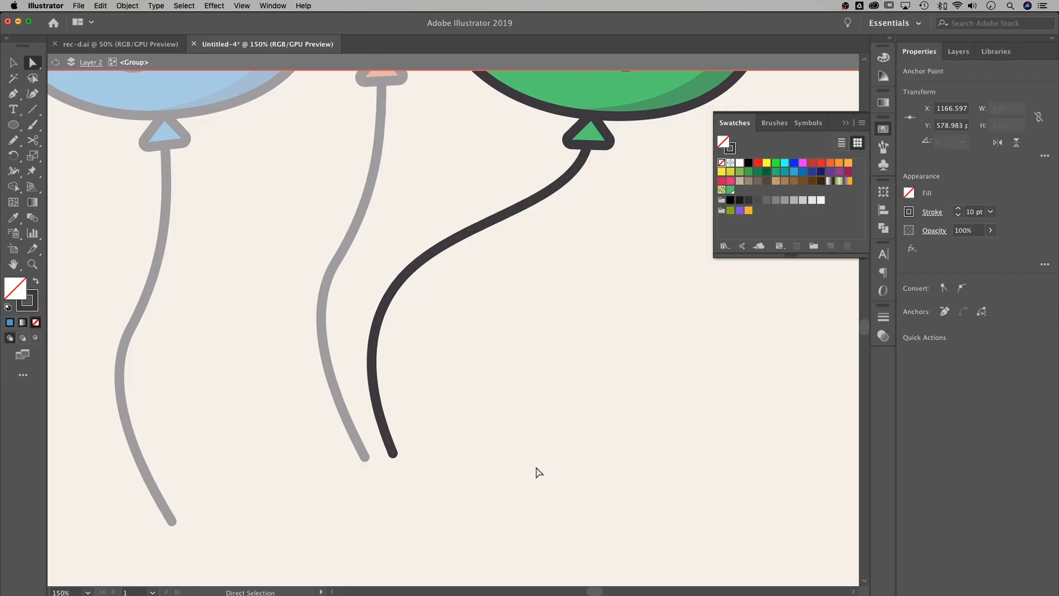
double_click(397, 239)
- Isolate the orange balloon's group and move its string's lower end right across the green balloon's string to X 974, Y 914 px
scroll(397, 239, "up", 5)
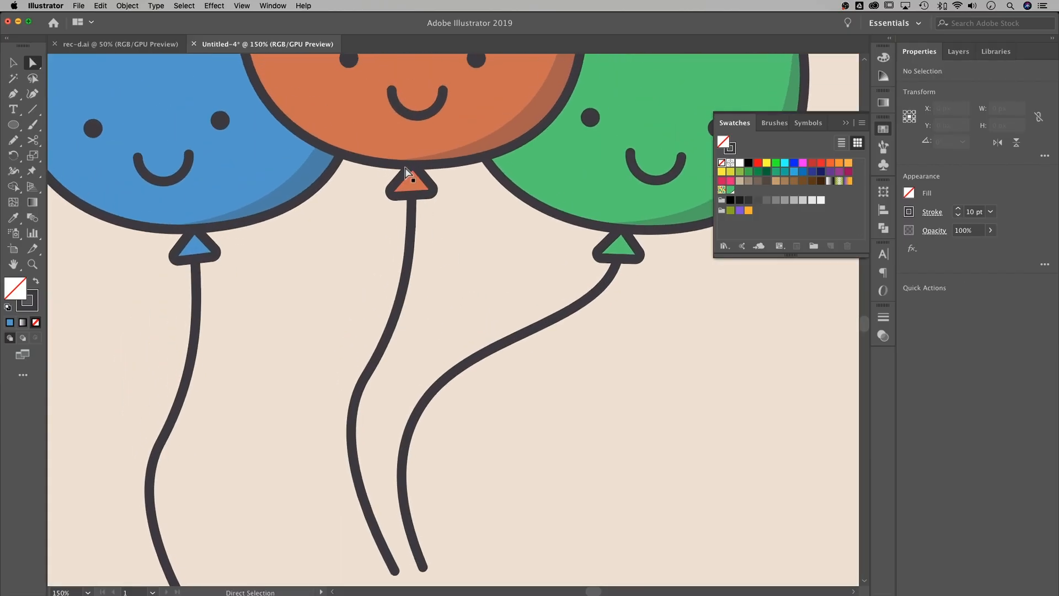
double_click(410, 128)
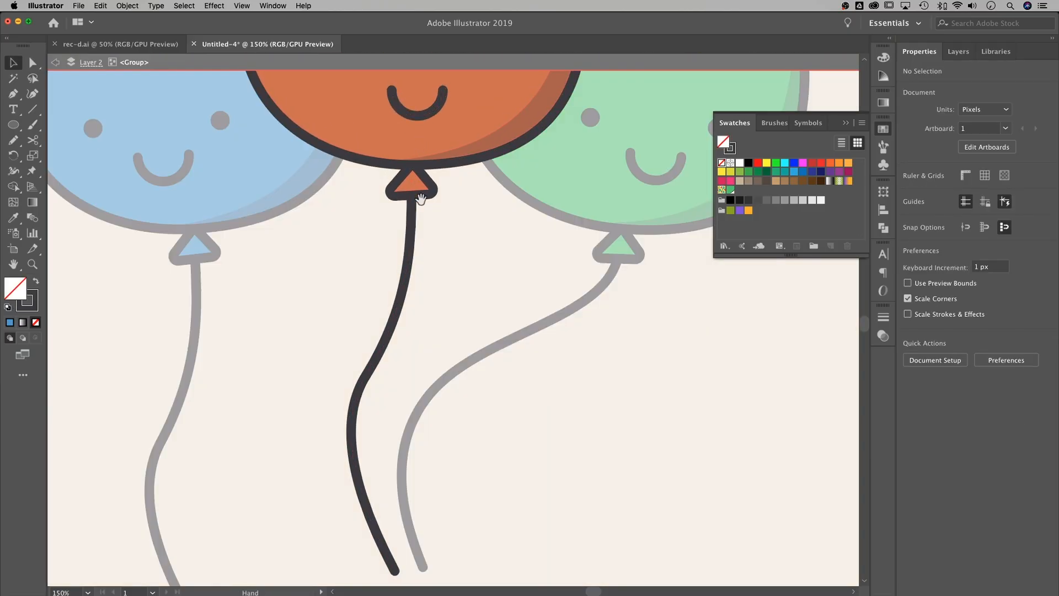
scroll(420, 235, "down", 2)
scroll(420, 235, "down", 1)
key("a")
left_click(364, 288)
left_click_drag(395, 483, 438, 470)
- Steepen the lower end handle of the orange balloon's string, raise its middle anchor slightly, and exit isolation
left_click(425, 443)
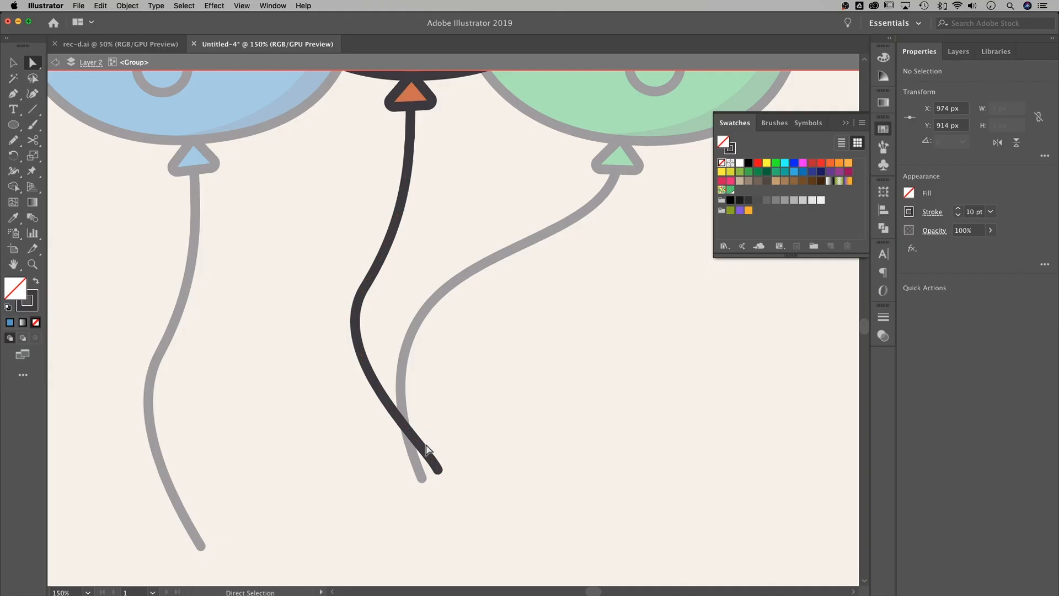
left_click(438, 470)
left_click_drag(424, 443, 426, 432)
left_click(458, 421)
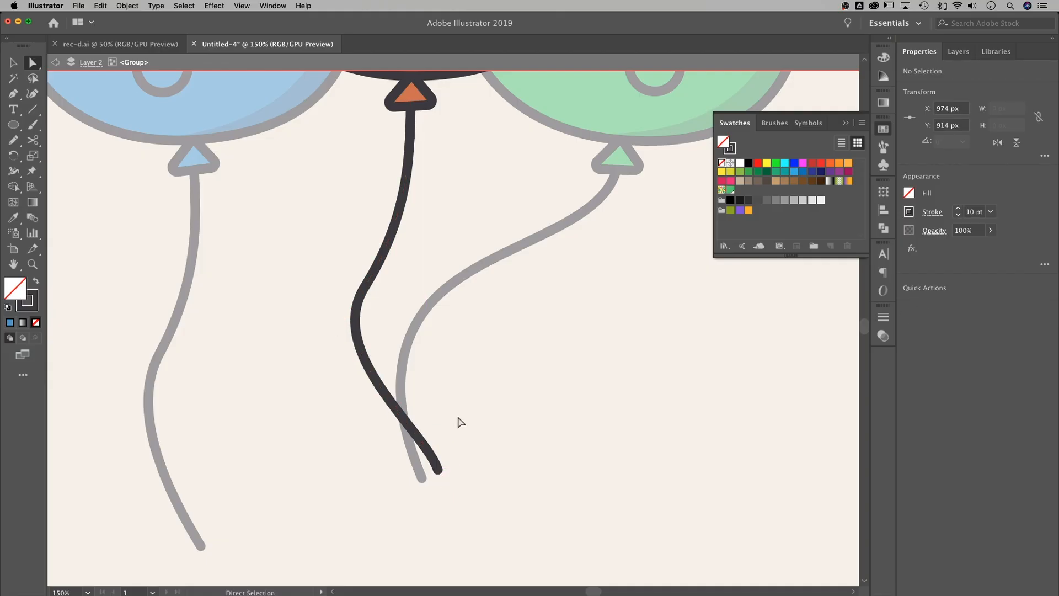
left_click(358, 302)
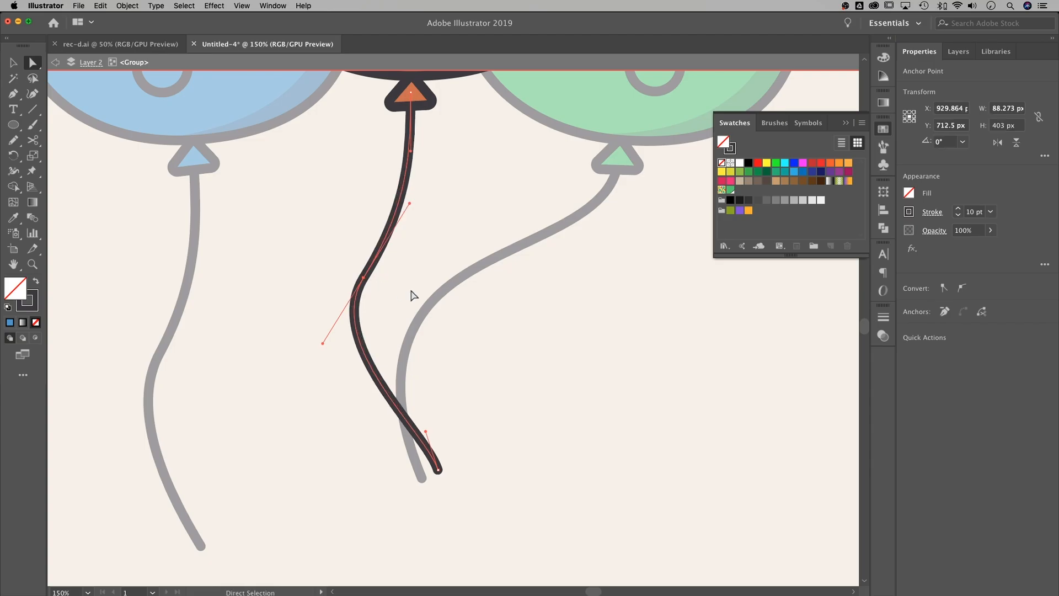
left_click(517, 344)
double_click(517, 344)
- Pull the blue string's middle anchor across the other strings to X 974, Y 846 px and its lower end to X 898, Y 923 px
left_click(196, 234)
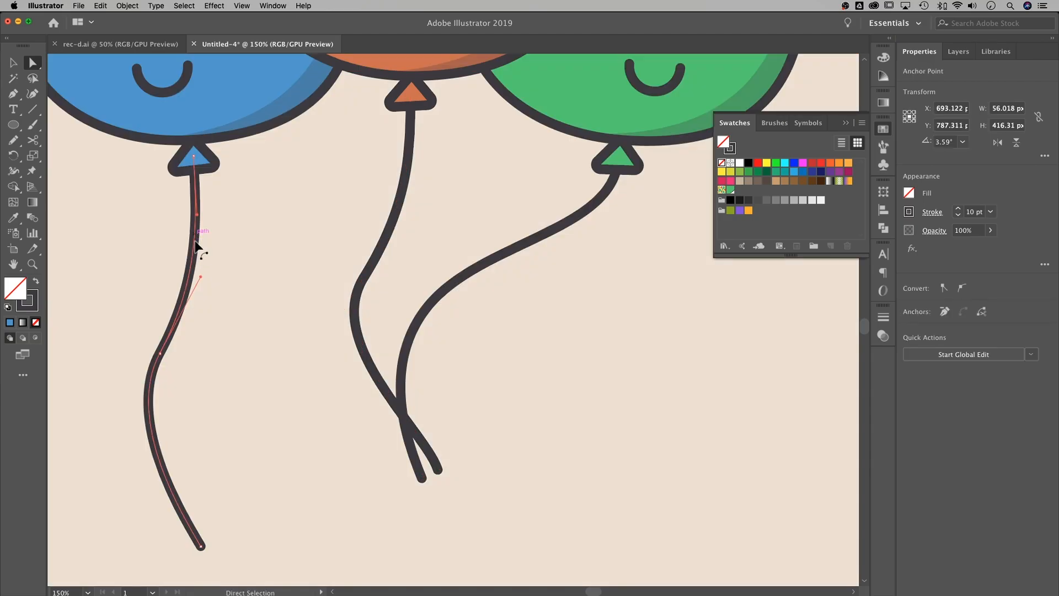
left_click_drag(213, 214, 285, 238)
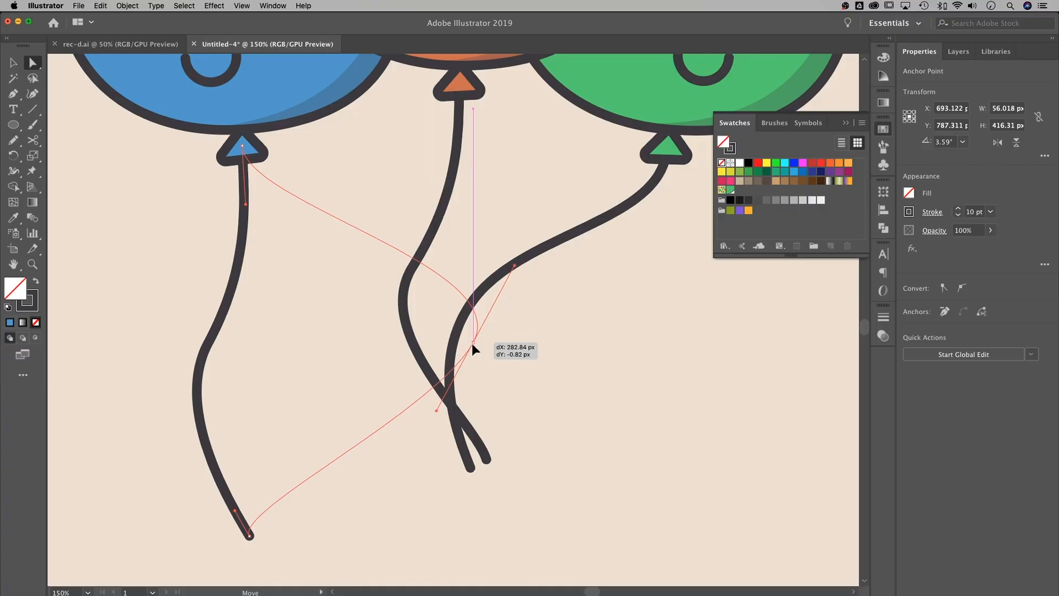
left_click_drag(473, 348, 486, 376)
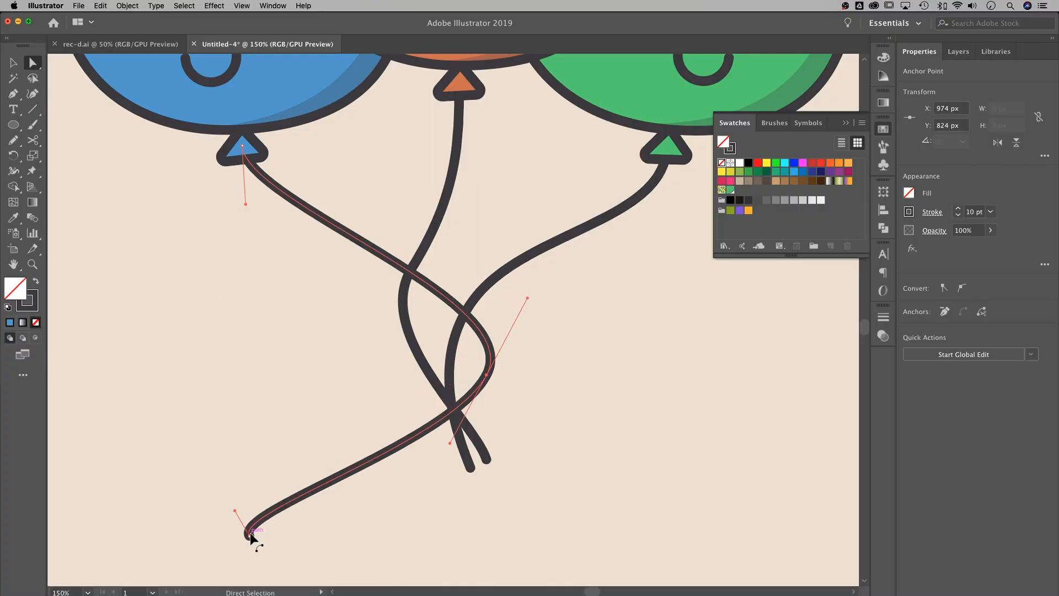
left_click_drag(250, 538, 389, 476)
left_click_drag(486, 376, 487, 396)
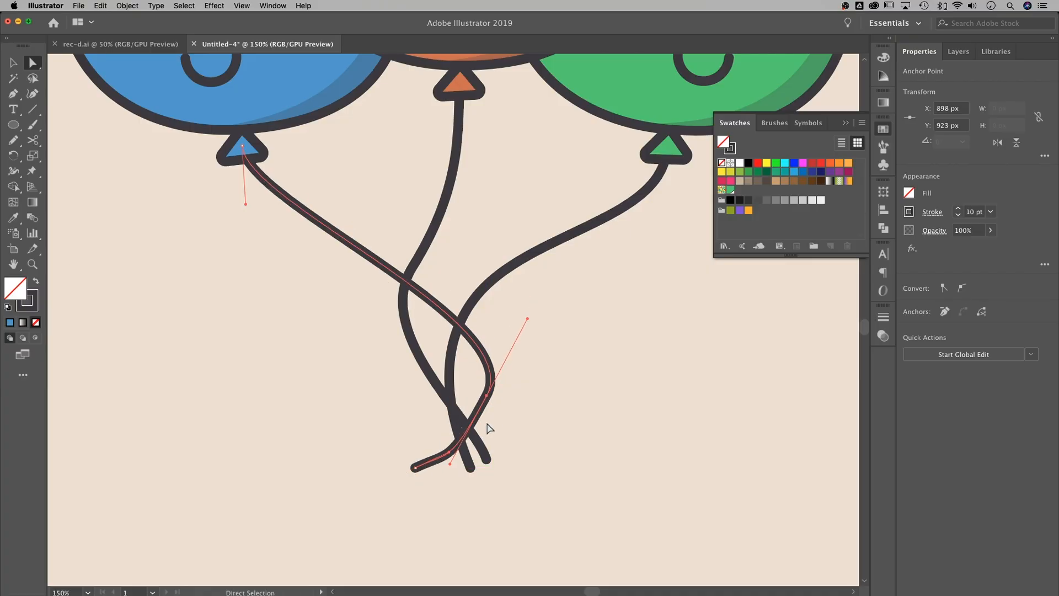
- Smooth the blue balloon's string with its curve handles, moving its end to X 922, Y 923 px and middle anchor to X 963, Y 839 px
left_click_drag(532, 305, 458, 270)
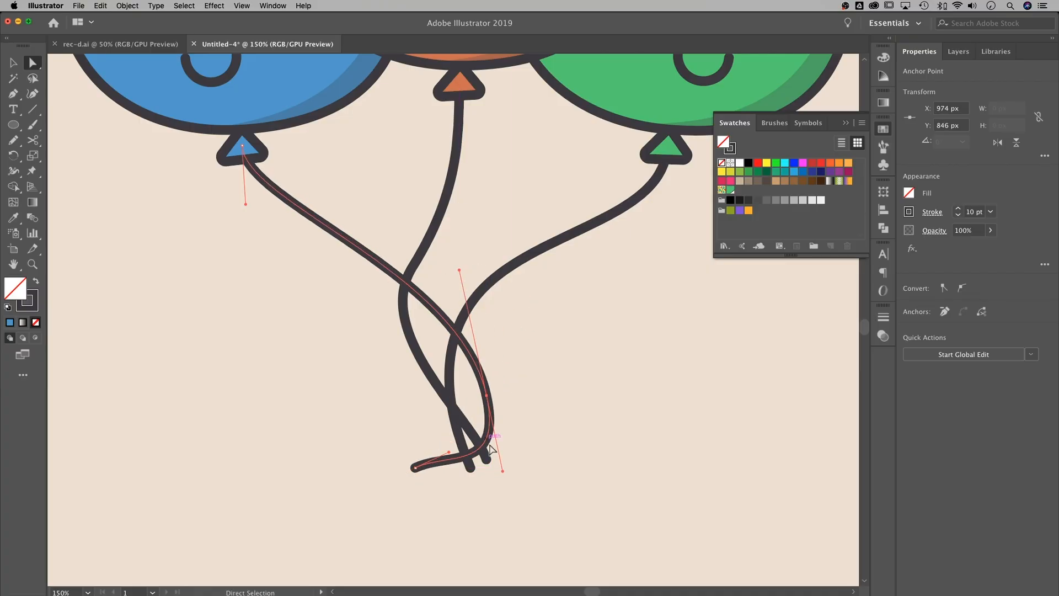
left_click_drag(496, 439, 496, 441)
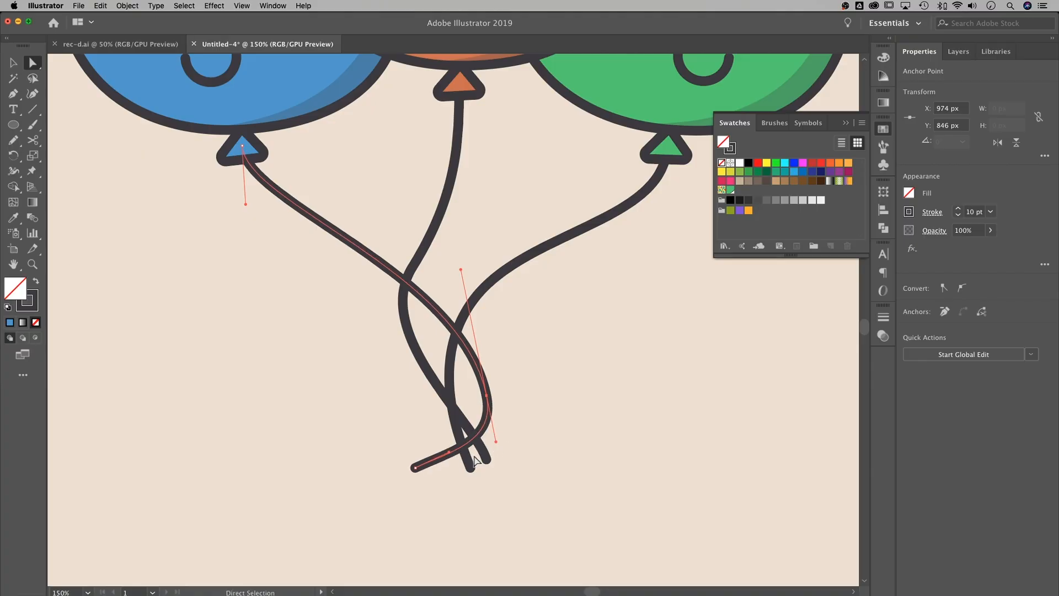
mouse_move(419, 467)
left_mouse_down()
mouse_move(437, 469)
mouse_move(469, 444)
left_mouse_up()
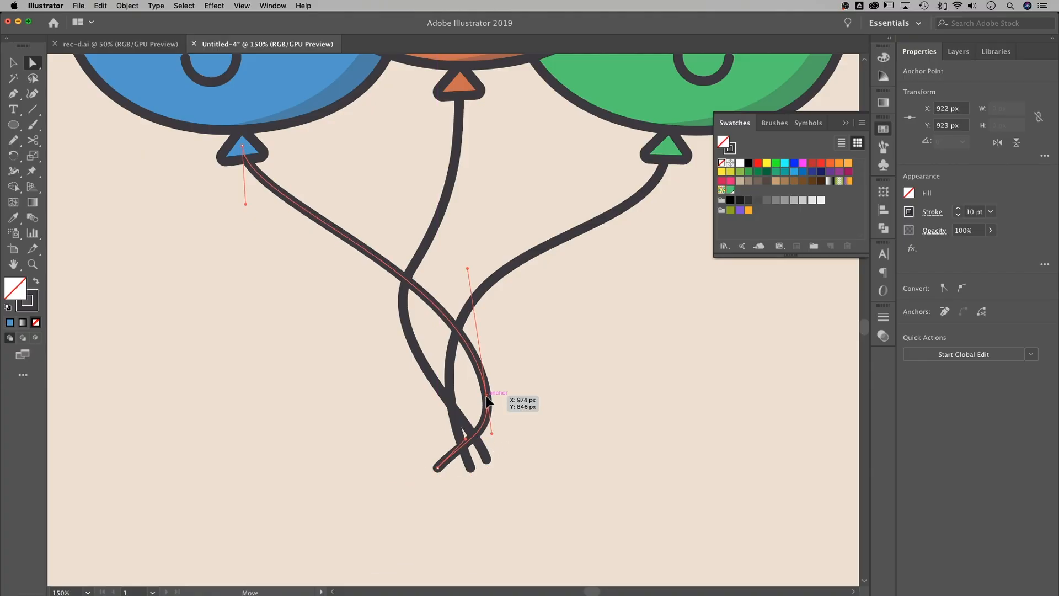
left_click_drag(487, 398, 478, 392)
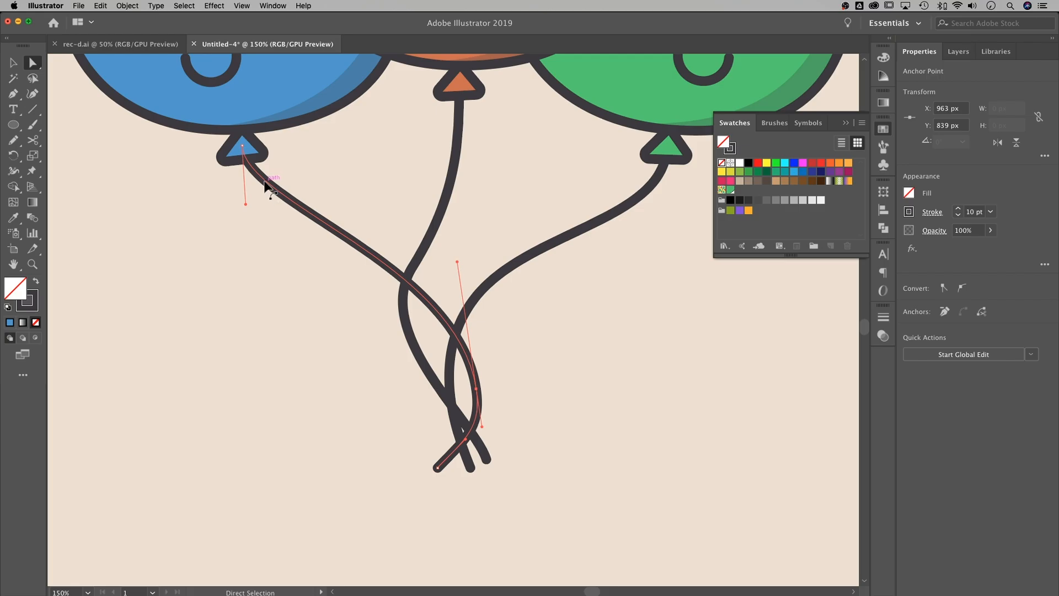
left_click_drag(246, 205, 240, 247)
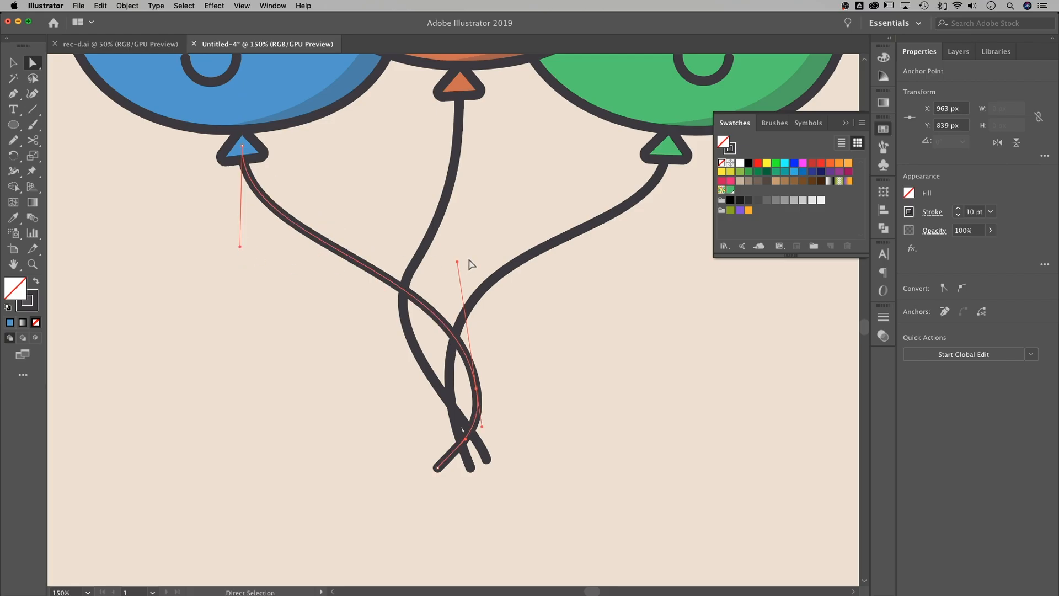
- Rotate the blue balloon's group slightly counterclockwise and nudge it down a little
left_click(458, 272)
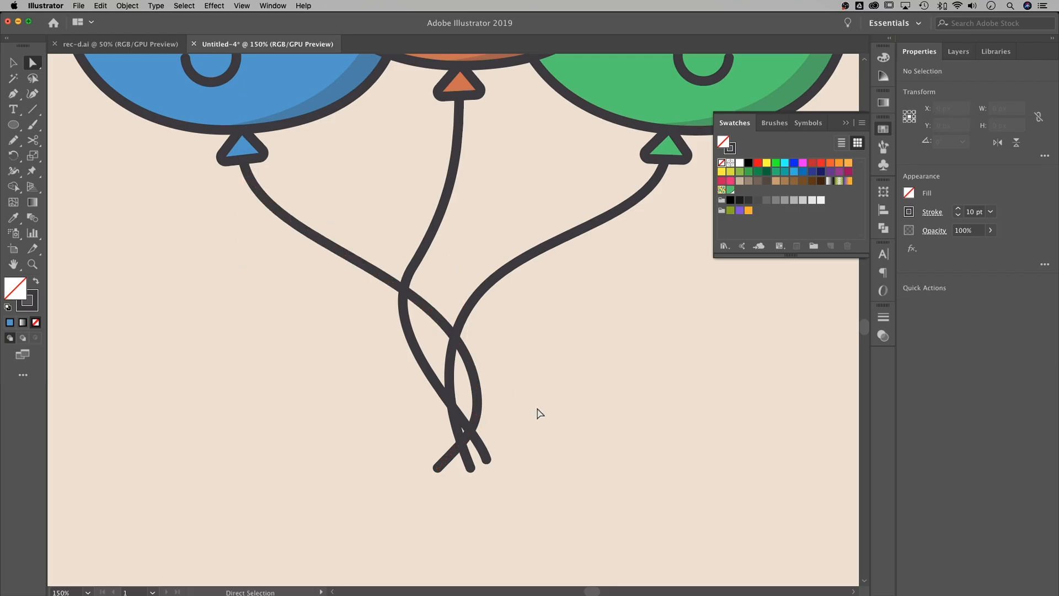
key("super+minus")
key("super+minus")
key("super+minus")
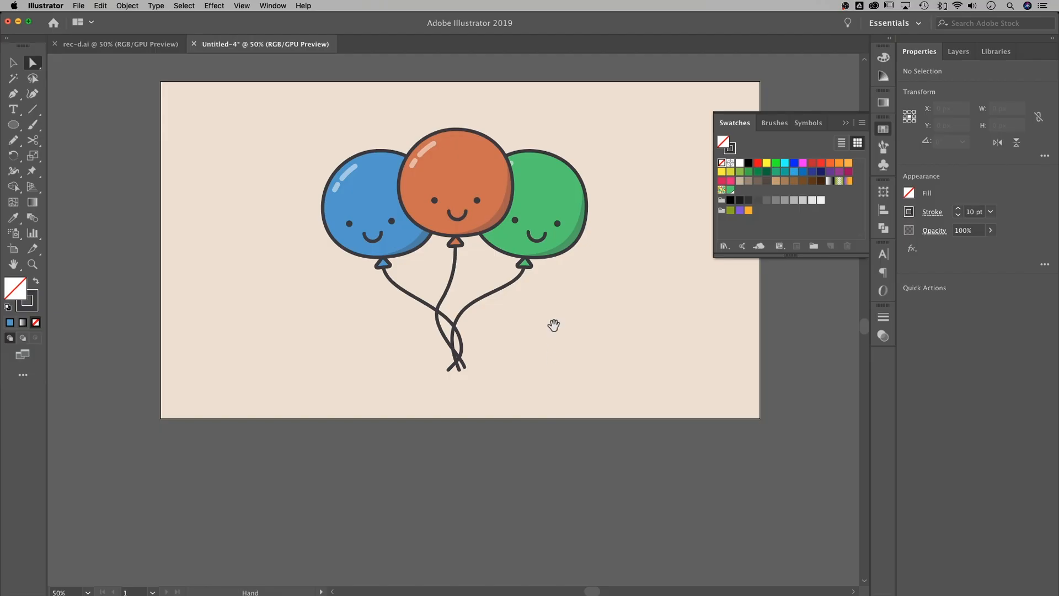
left_click_drag(552, 326, 541, 378)
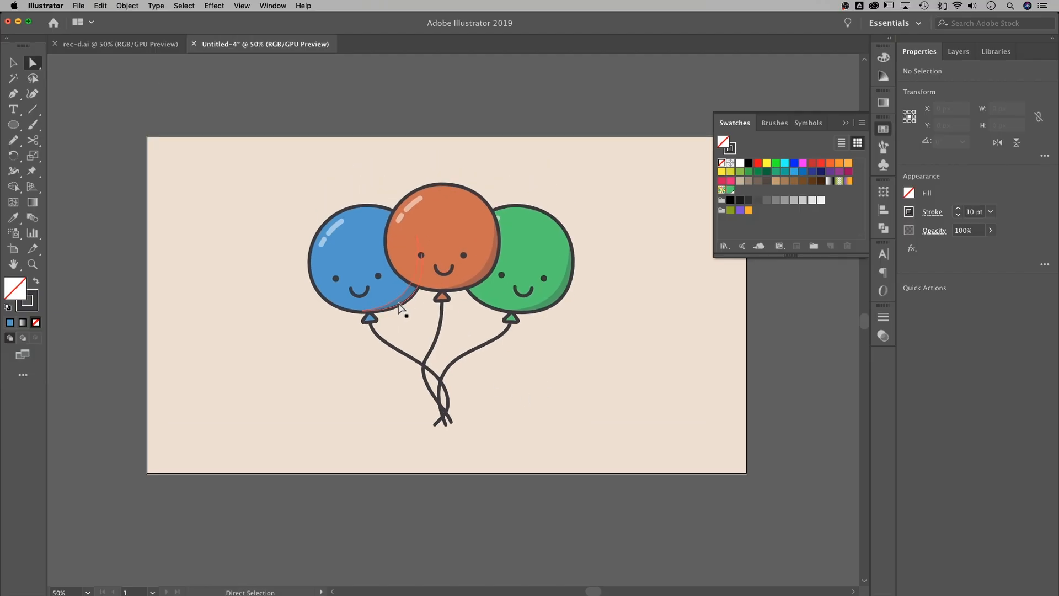
key("v")
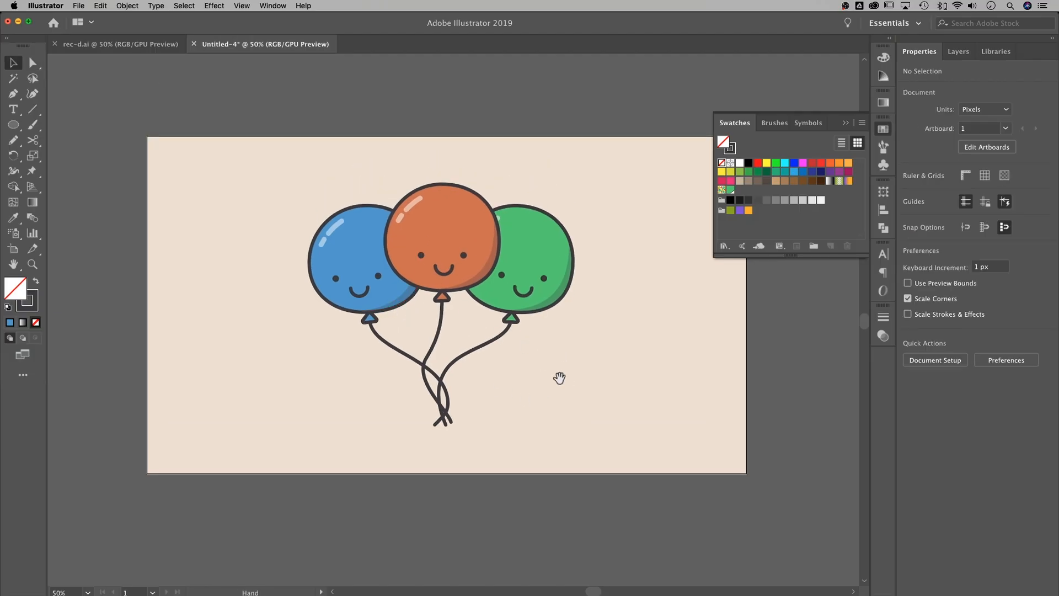
key("super+plus")
scroll(551, 375, "down", 1)
scroll(551, 376, "left", 1)
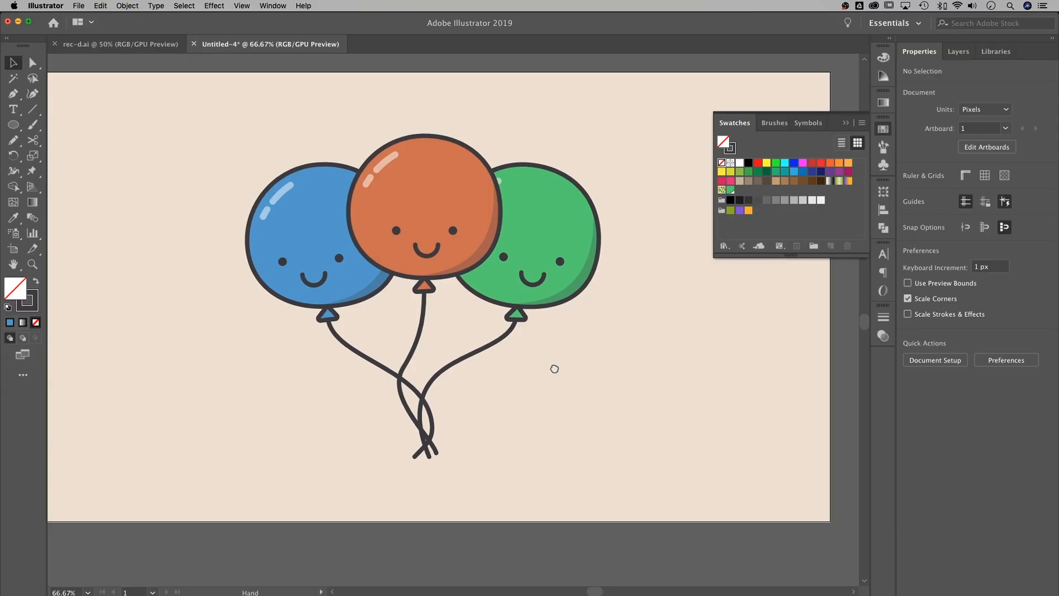
left_click(297, 194)
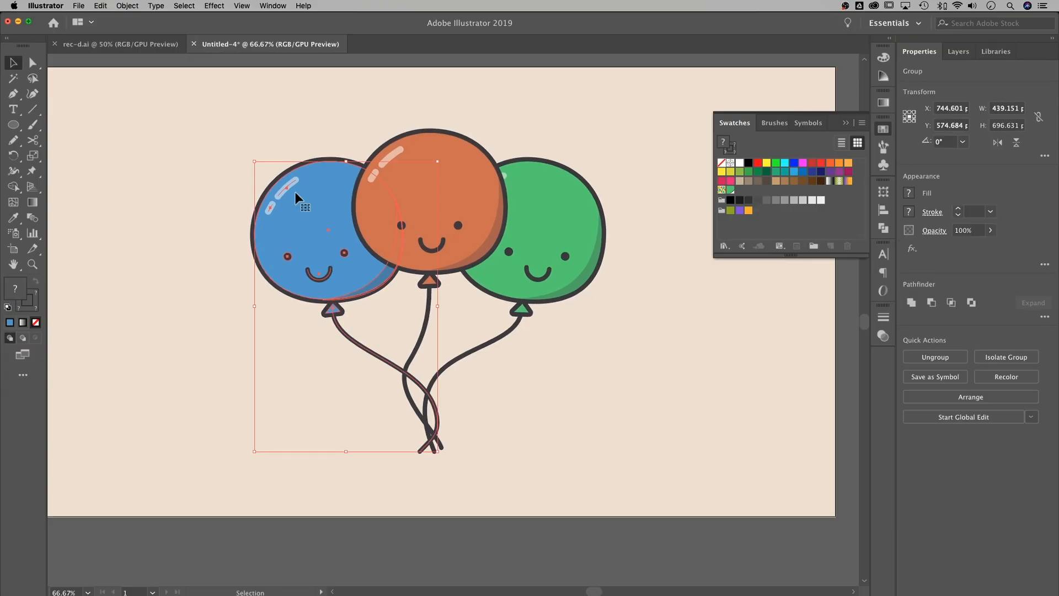
left_click_drag(251, 157, 247, 164)
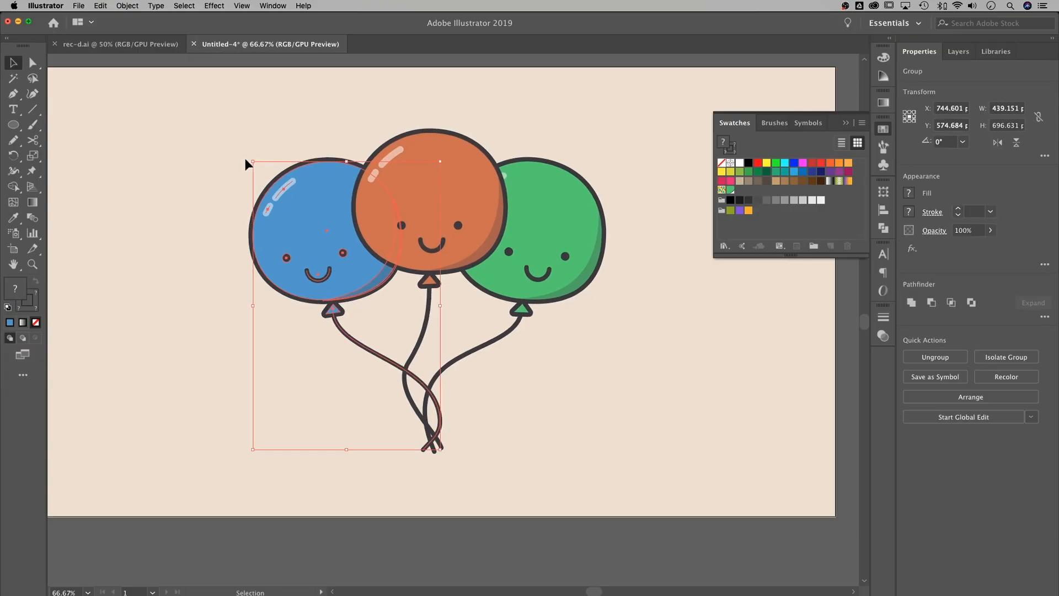
left_click(544, 360)
left_click_drag(352, 281, 353, 287)
left_click(678, 410)
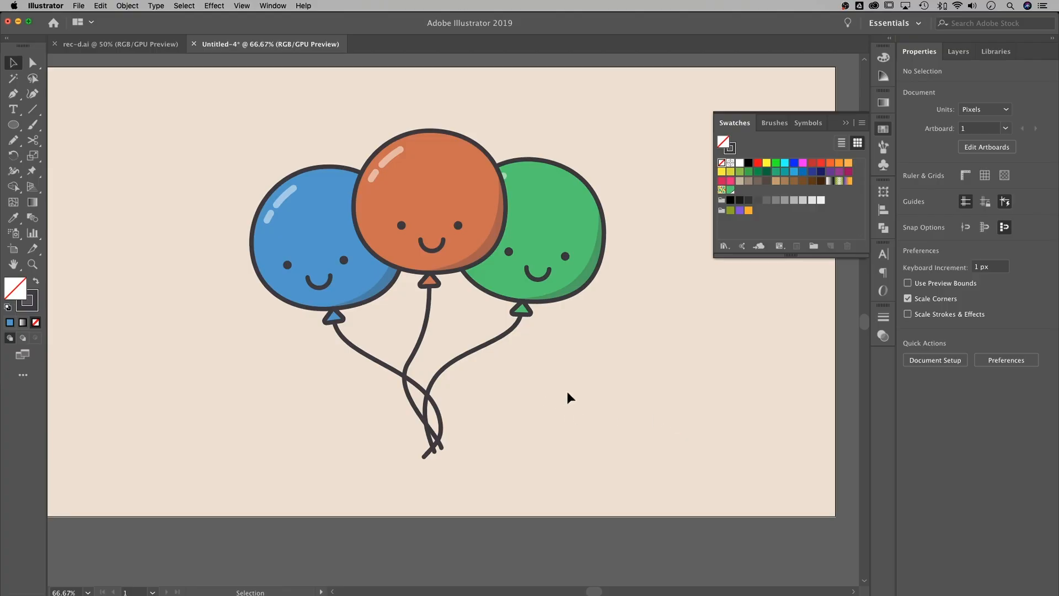
- Move the green balloon down and left behind the orange one, and the blue balloon up and right to about X 768, Y 576 px
left_click(527, 236)
left_click_drag(551, 237, 542, 257)
left_click_drag(302, 203, 312, 196)
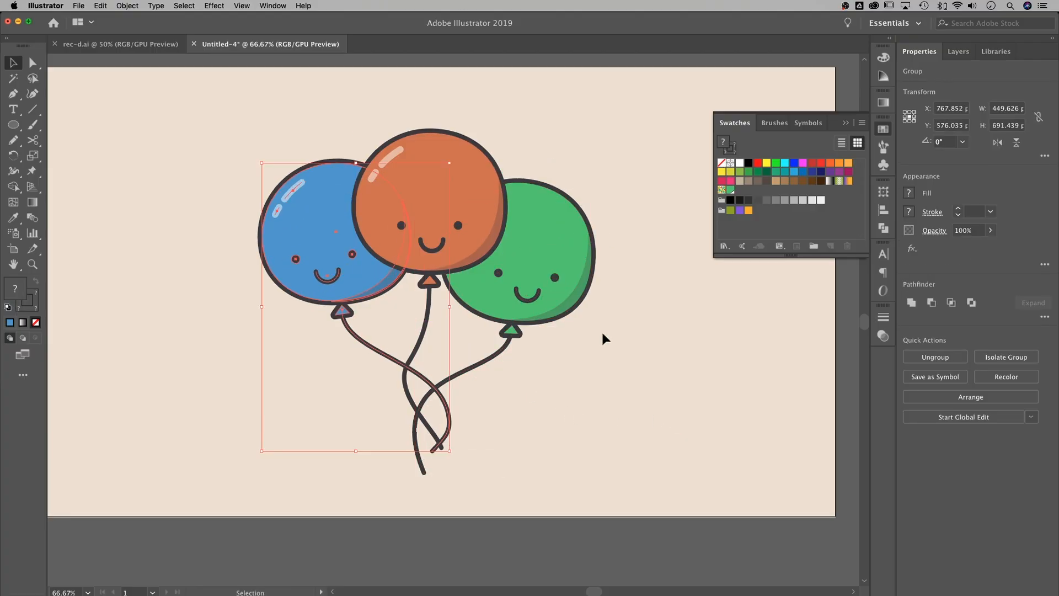
- Shift the middle anchor of the green balloon's string up and right, and move its lower end to X 993, Y 902 px
left_click(534, 422)
key("a")
left_click(425, 476)
left_click_drag(429, 459, 429, 459)
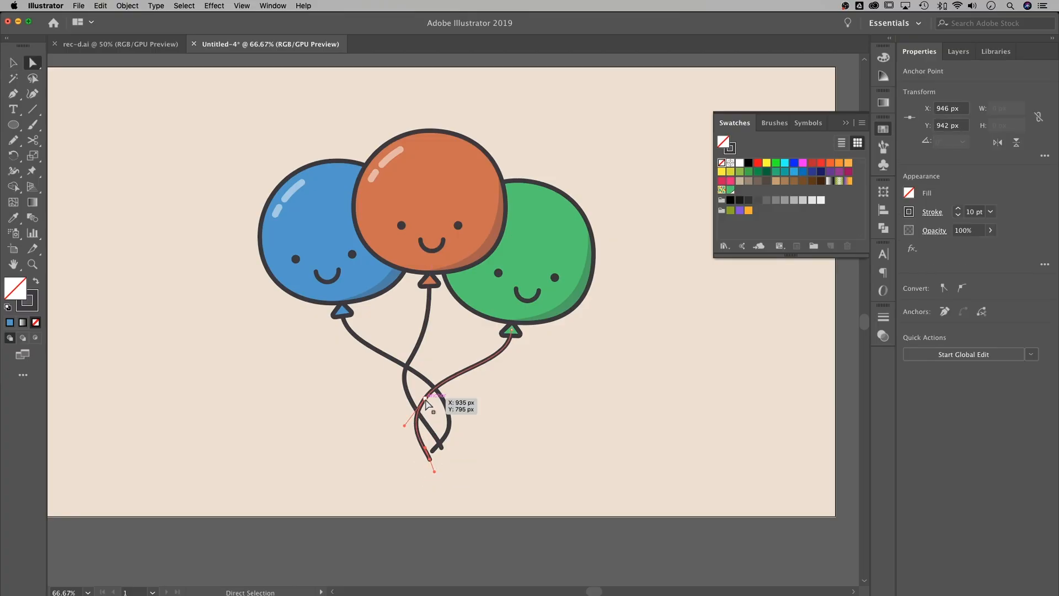
left_click_drag(433, 388, 433, 389)
left_click_drag(430, 460, 442, 438)
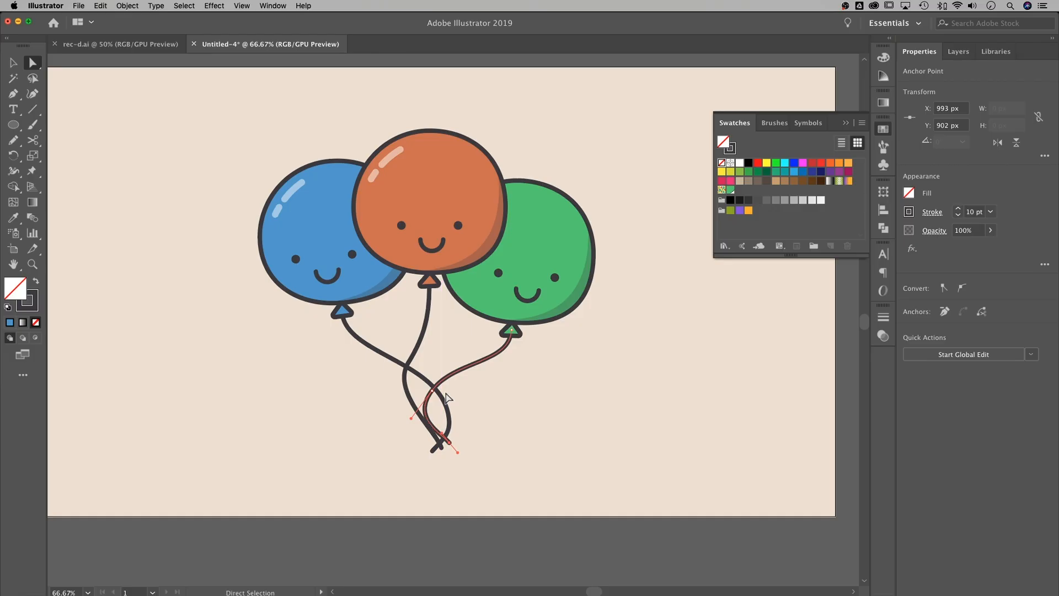
left_click(538, 402)
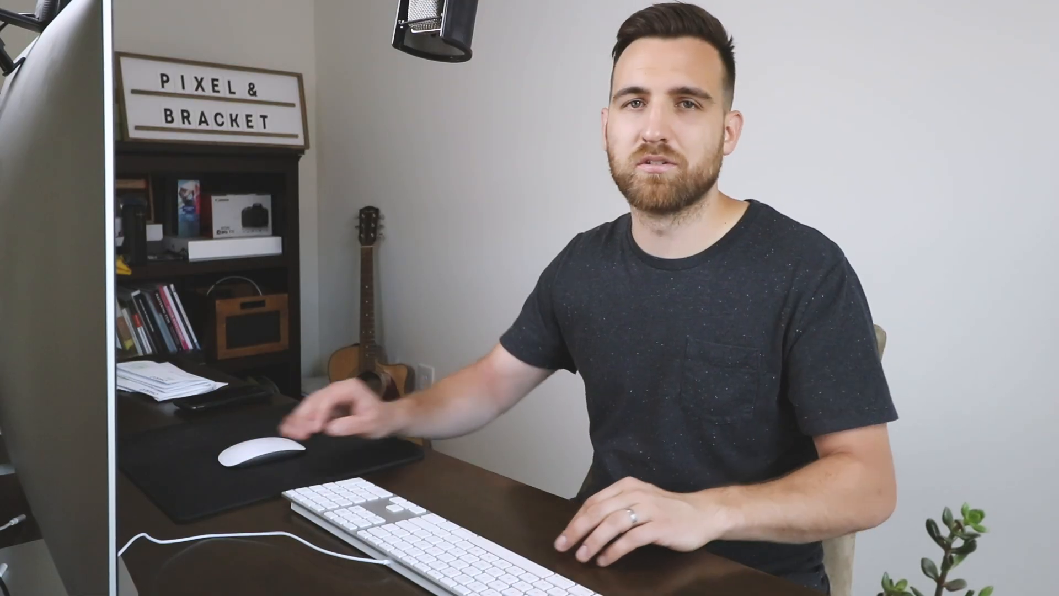